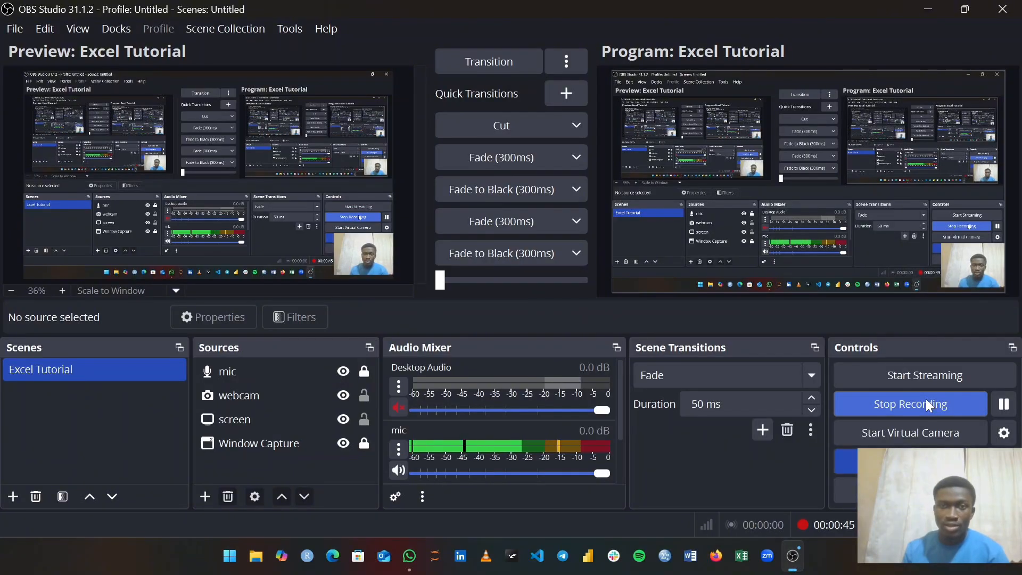
# - Open the ep9 sales workbook from the desktop and close the Office Activation Wizard notice
pyautogui.click(923, 9)
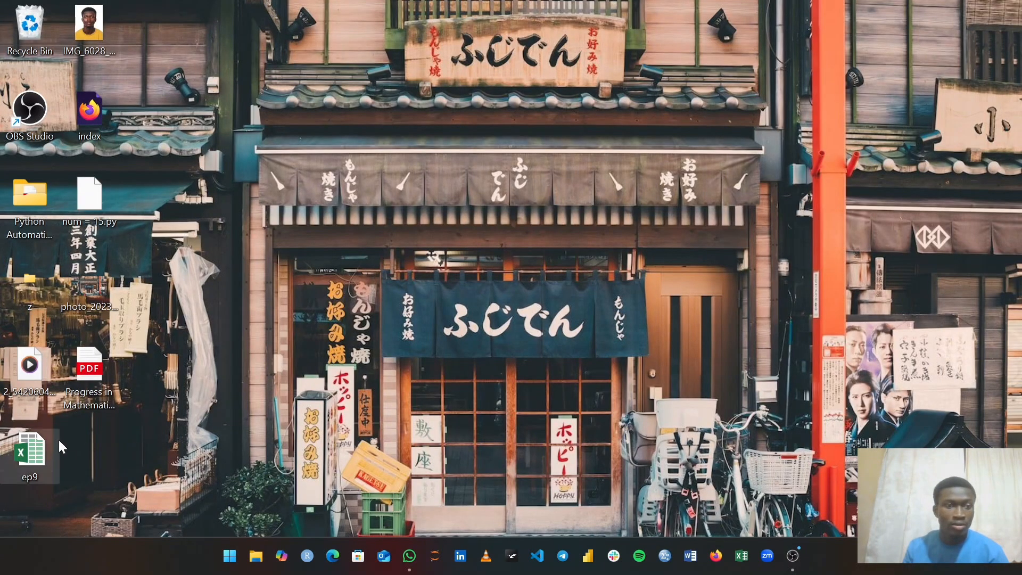
pyautogui.doubleClick(37, 451)
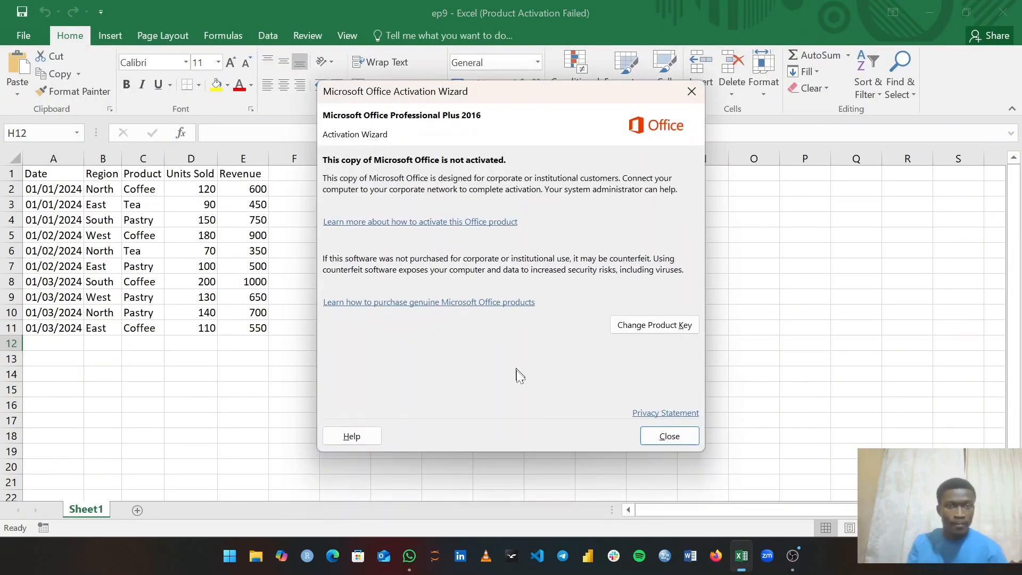
pyautogui.click(668, 432)
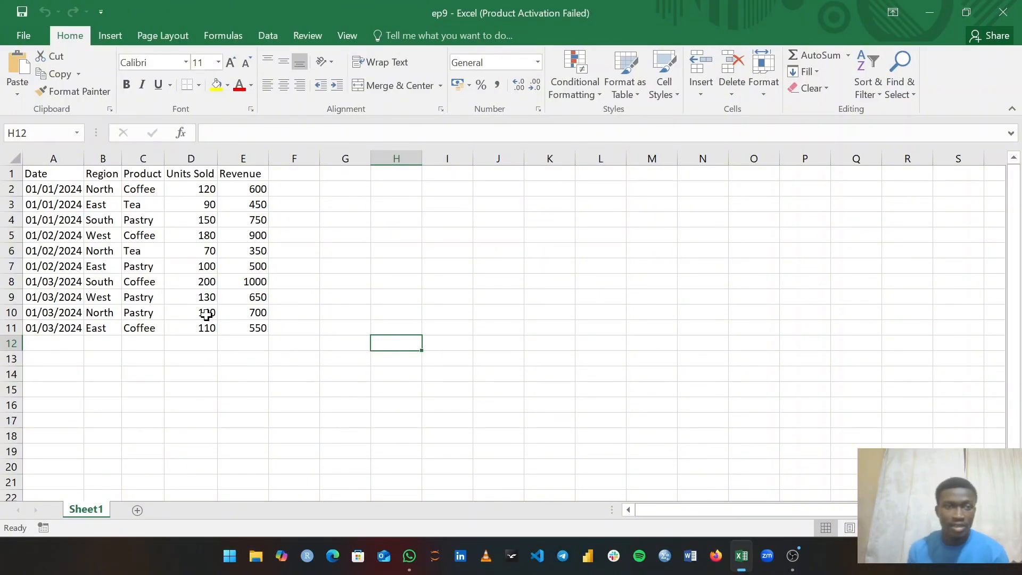
# - Select a cell inside the Date–Revenue sales table and bring up the Insert ribbon commands
pyautogui.click(90, 267)
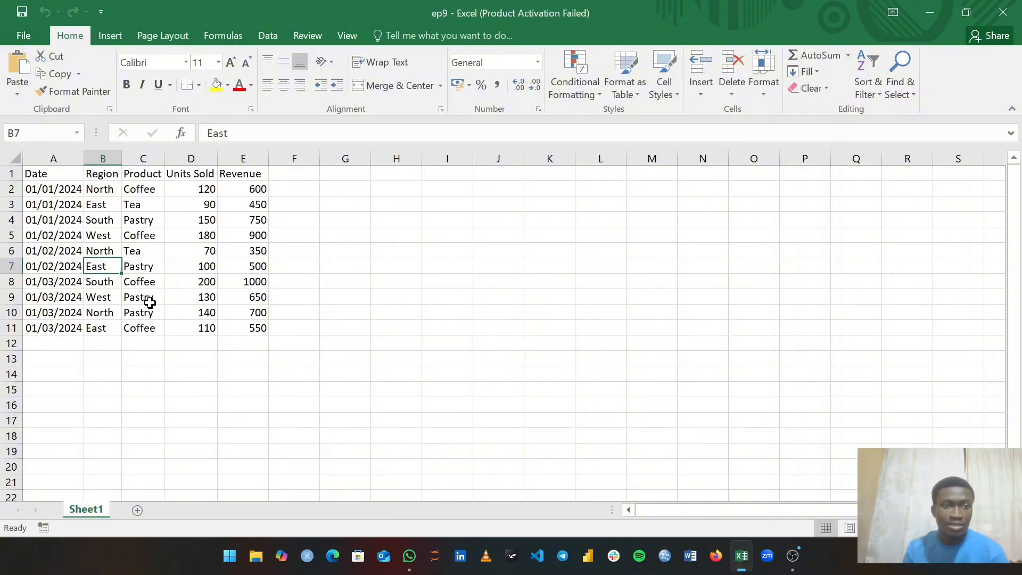
pyautogui.click(78, 208)
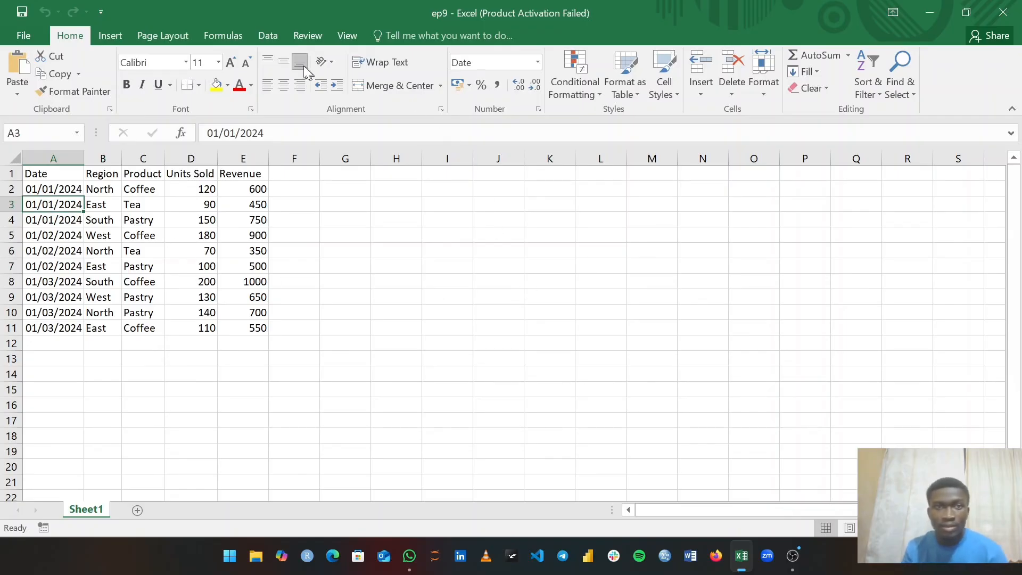
pyautogui.click(120, 38)
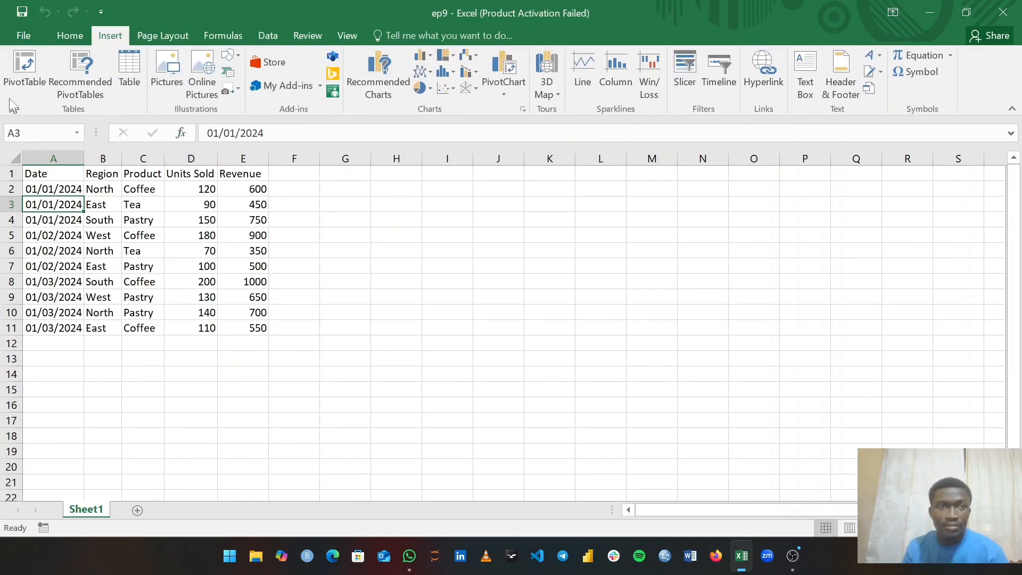
# - Insert a PivotTable from Sheet1!$A$1:$E$11 onto a new worksheet
pyautogui.click(27, 67)
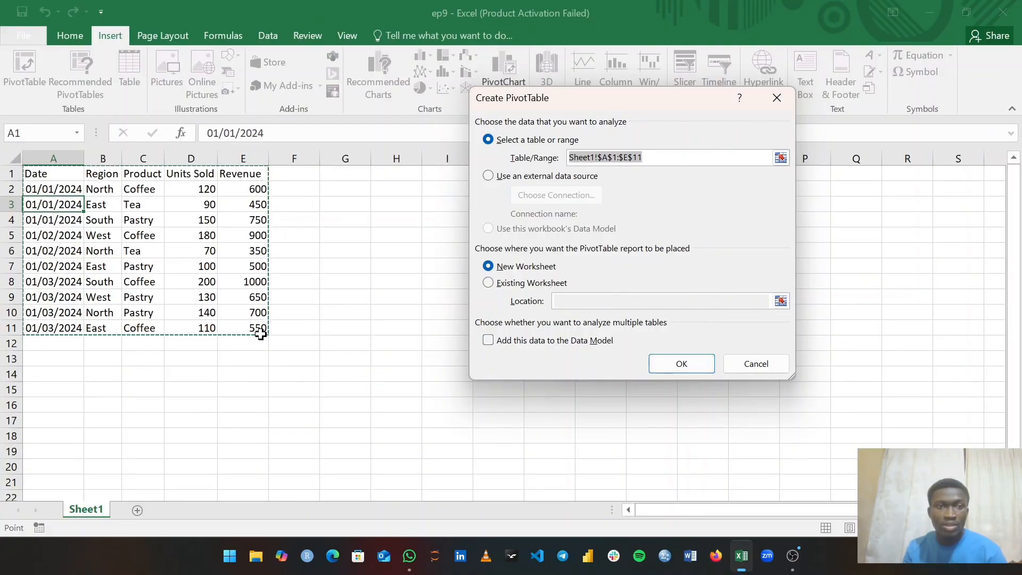
pyautogui.click(676, 368)
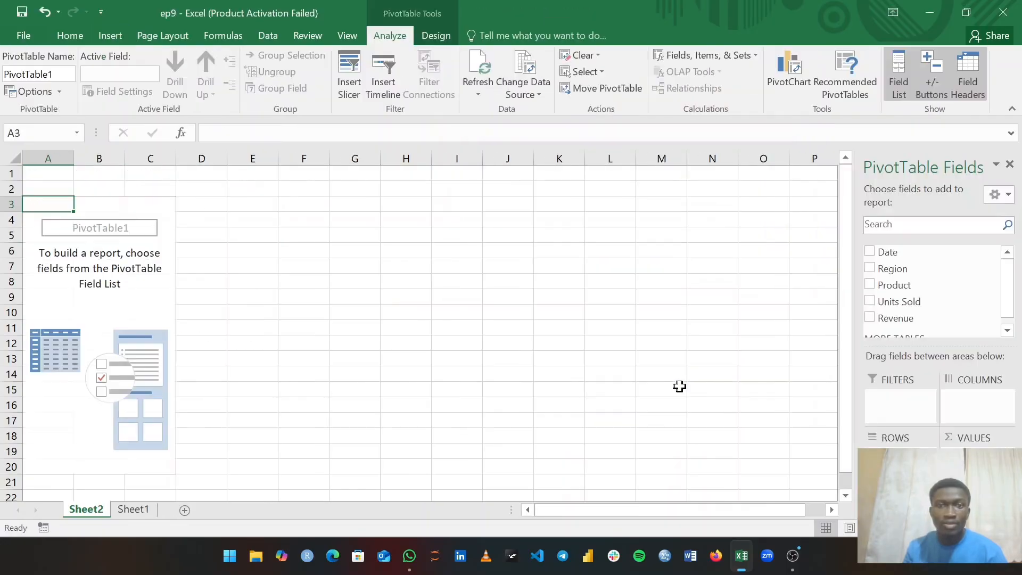
# - Rename the Sheet2 worksheet to 'Pivot'
pyautogui.rightClick(78, 509)
pyautogui.click(123, 363)
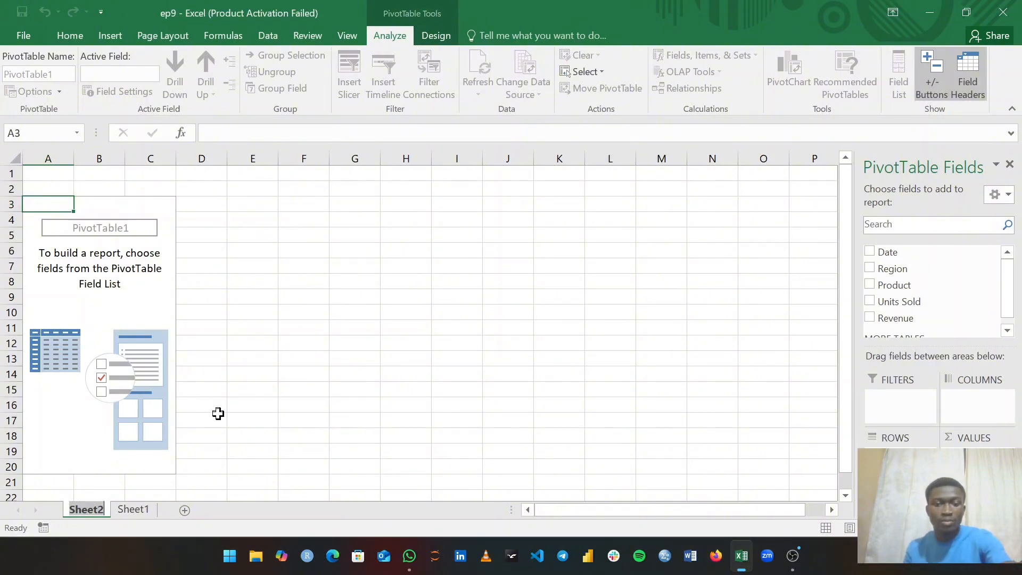
pyautogui.write('Pivot')
pyautogui.press('Return')
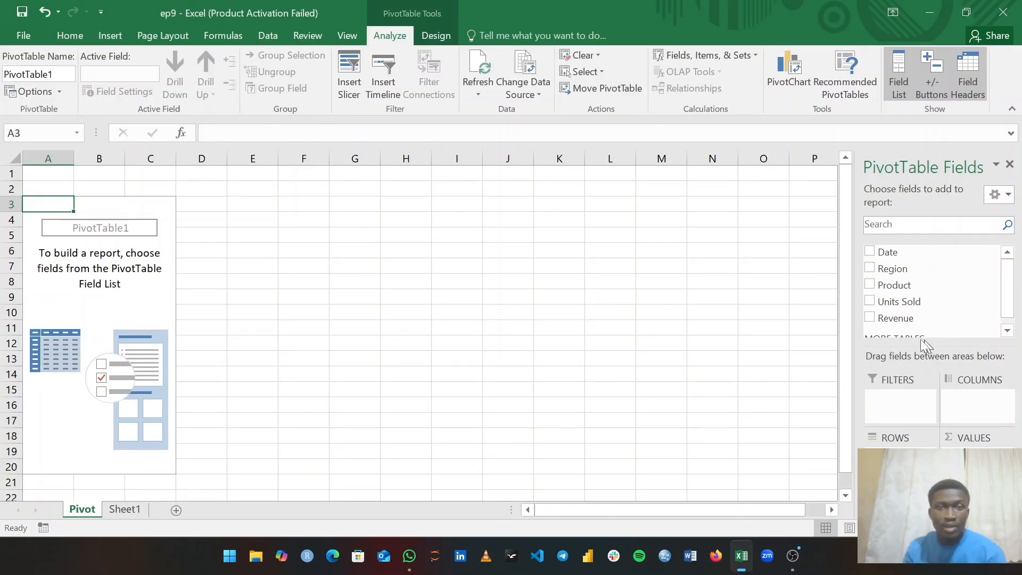
# - Place Region in Rows, Product in Columns and Sum of Revenue in Values, totalling 6450
pyautogui.scroll(-1, 937, 287)
pyautogui.scroll(1, 953, 295)
pyautogui.scroll(-1, 935, 294)
pyautogui.scroll(1, 945, 304)
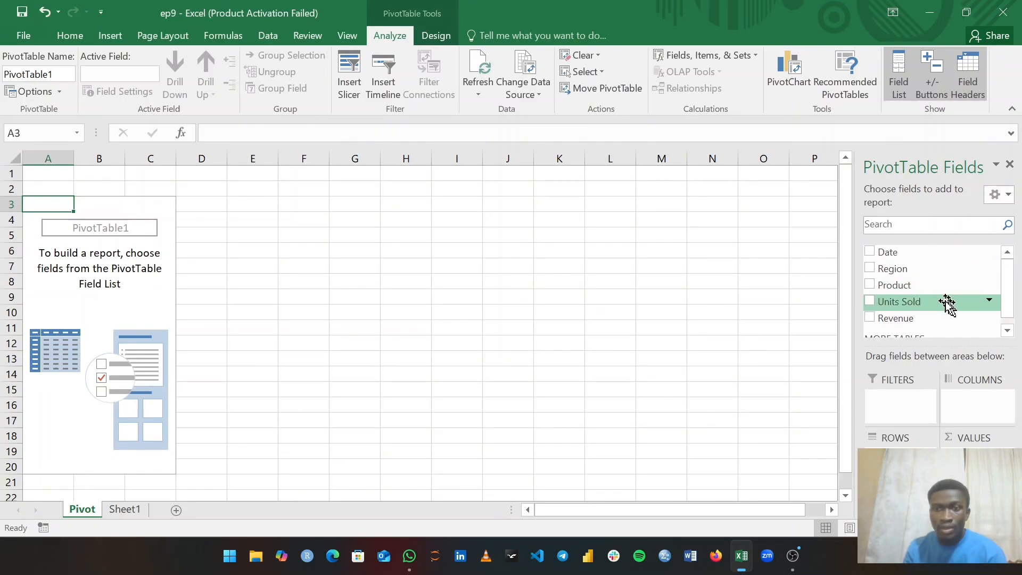
pyautogui.moveTo(909, 271); pyautogui.dragTo(905, 448)
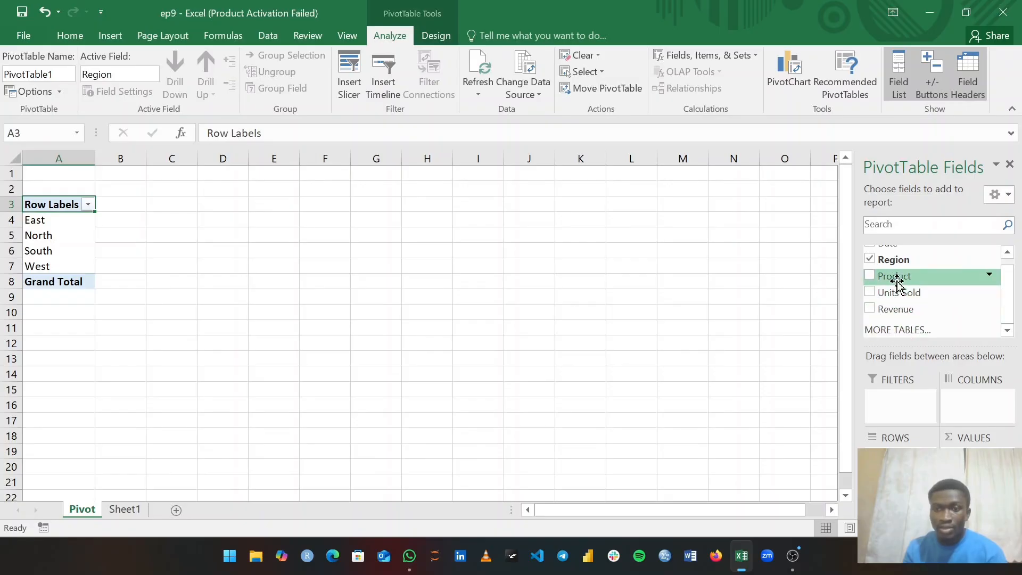
pyautogui.moveTo(898, 285); pyautogui.dragTo(972, 404)
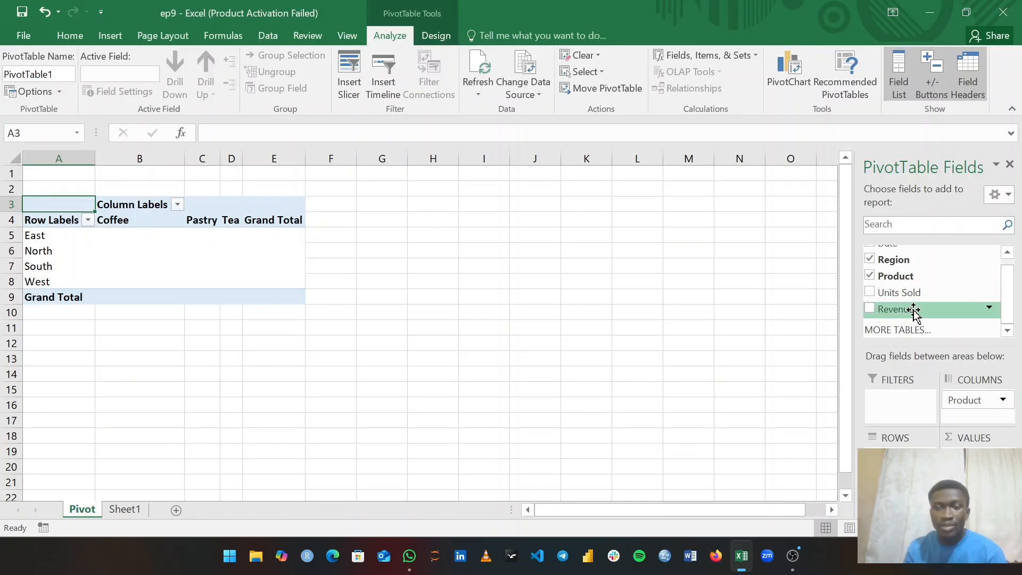
pyautogui.moveTo(914, 312); pyautogui.dragTo(958, 455)
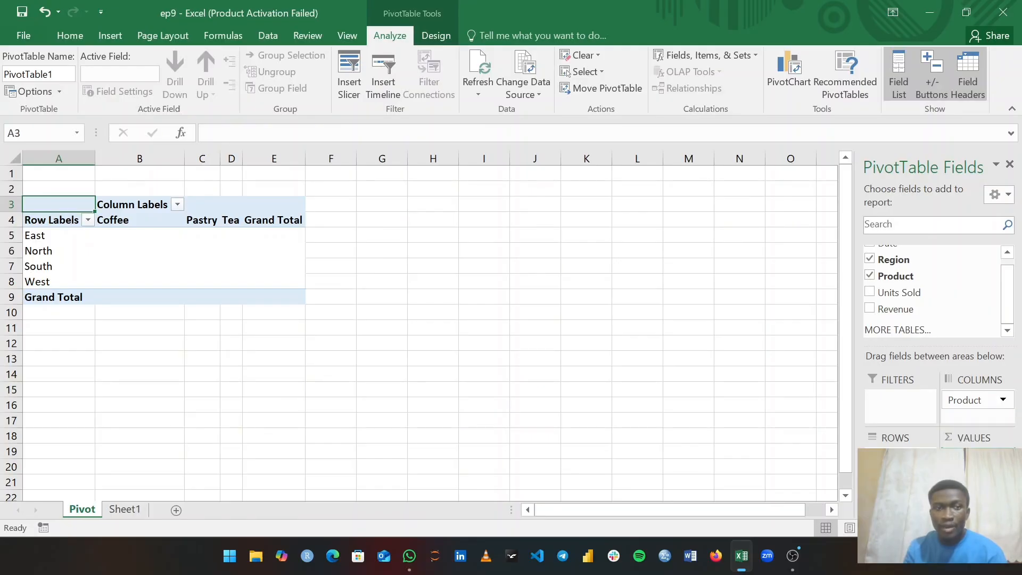
pyautogui.moveTo(959, 455); pyautogui.dragTo(958, 458)
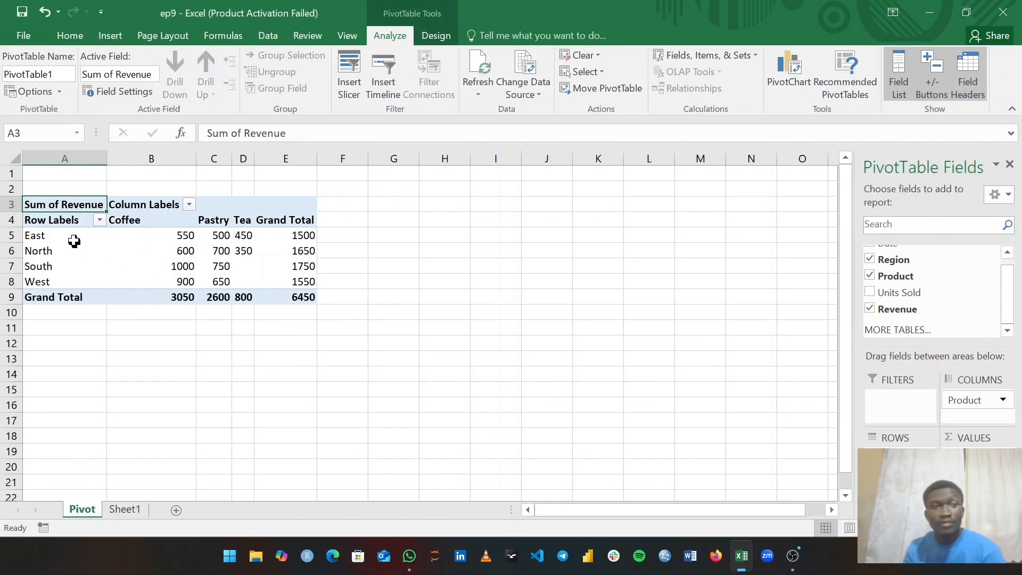
pyautogui.moveTo(213, 241)
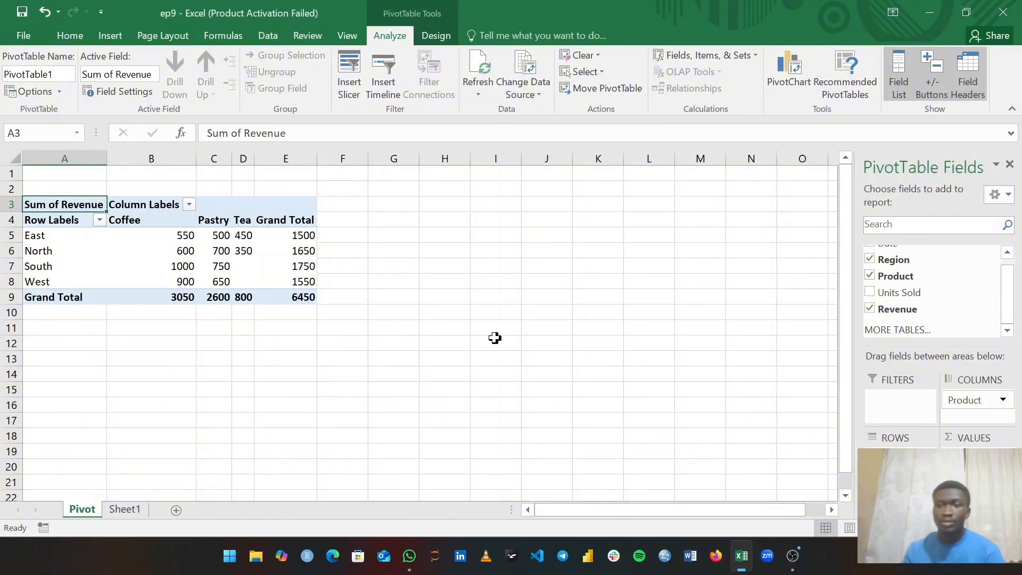
# - Confirm Revenue is summarized by Sum in Value Field Settings, then switch back to Sheet1
pyautogui.click(1003, 456)
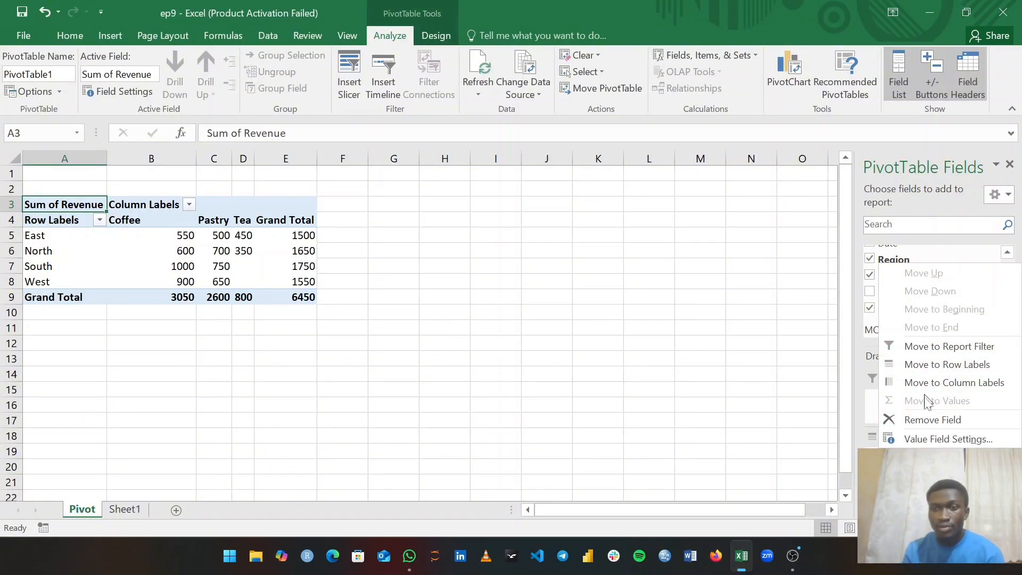
pyautogui.click(929, 440)
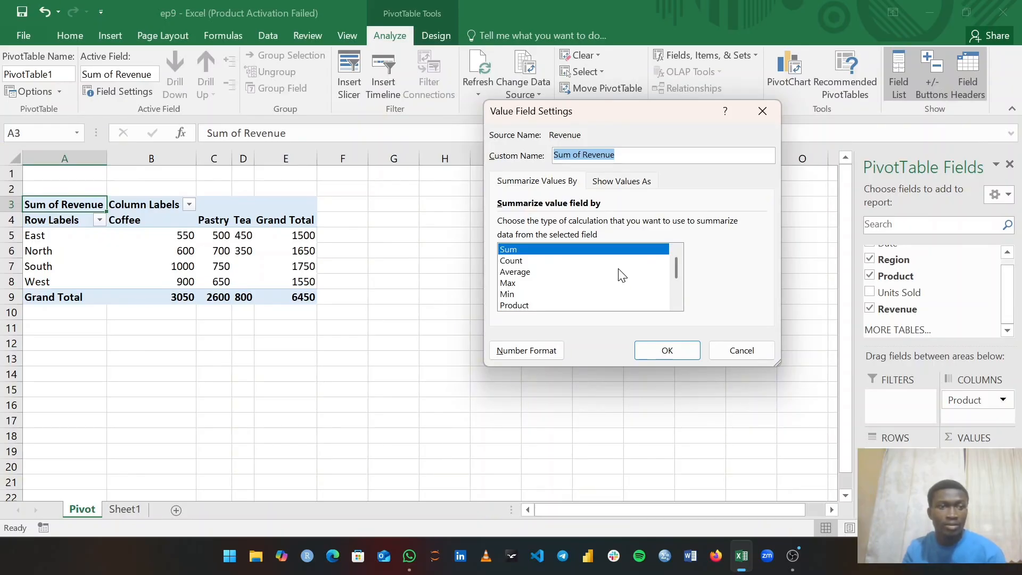
pyautogui.click(668, 353)
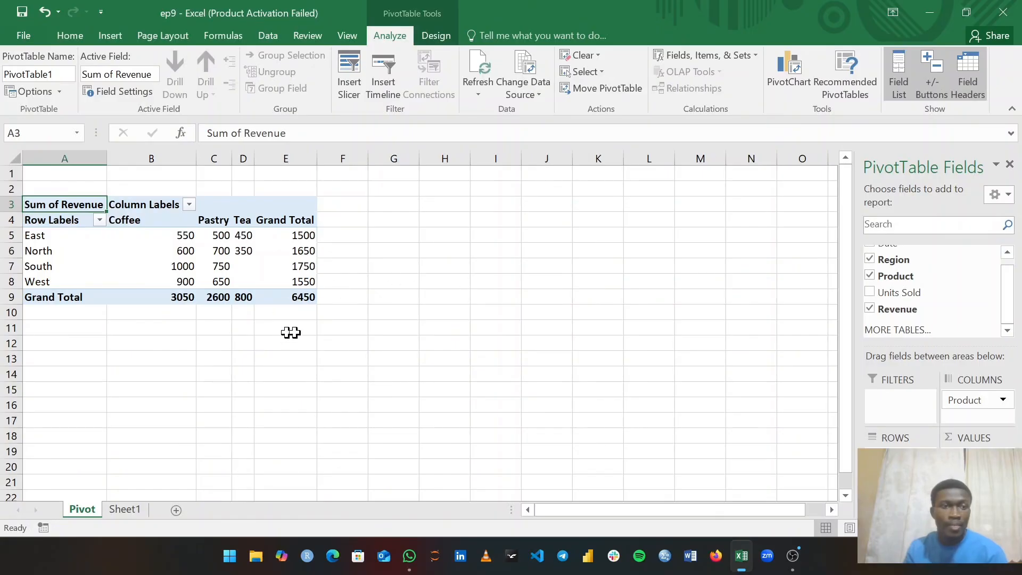
pyautogui.click(125, 510)
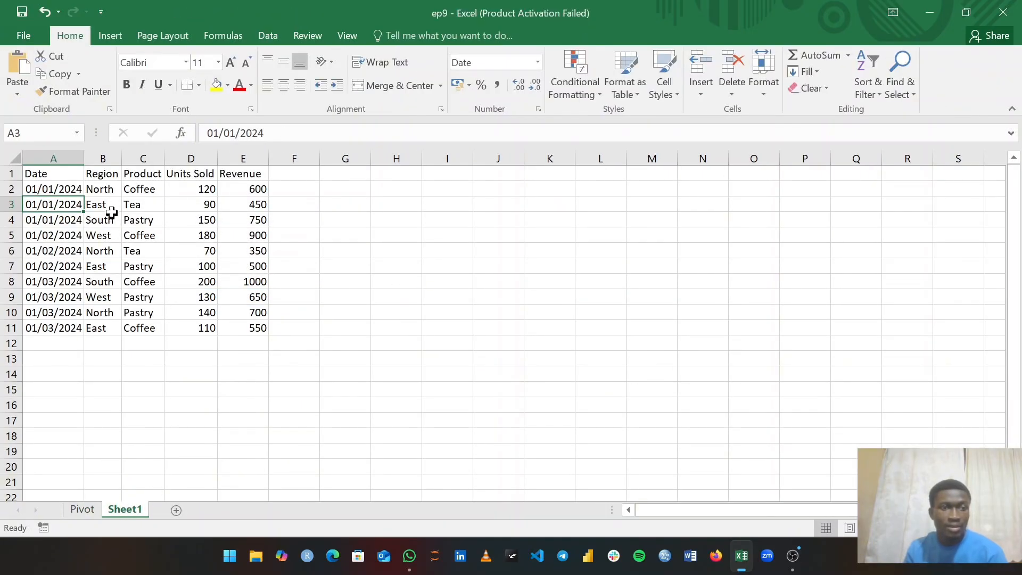
# - Check the North records in rows 2, 6 and 10 of Sheet1, then return to the Pivot sheet
pyautogui.click(106, 190)
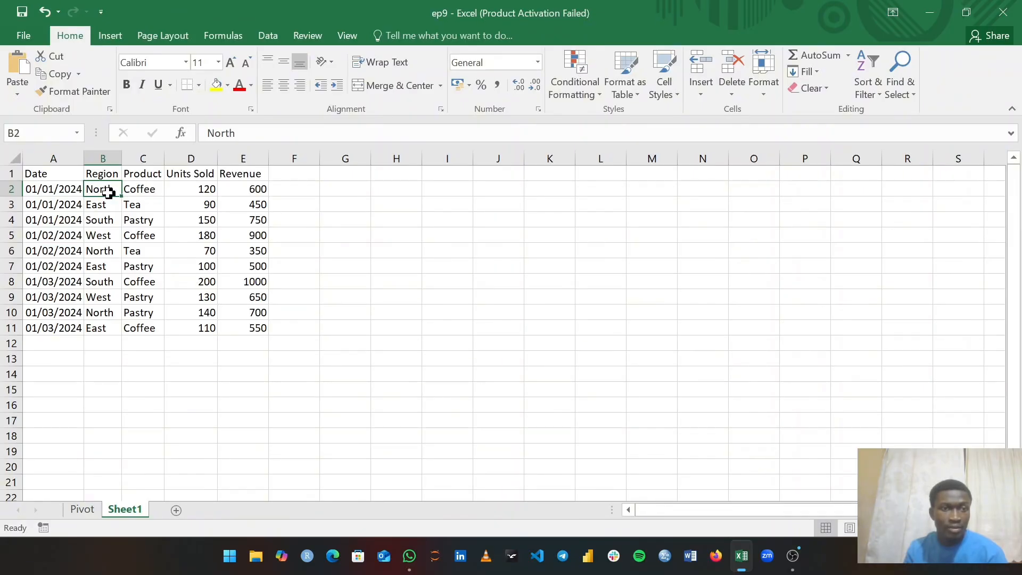
pyautogui.click(99, 252)
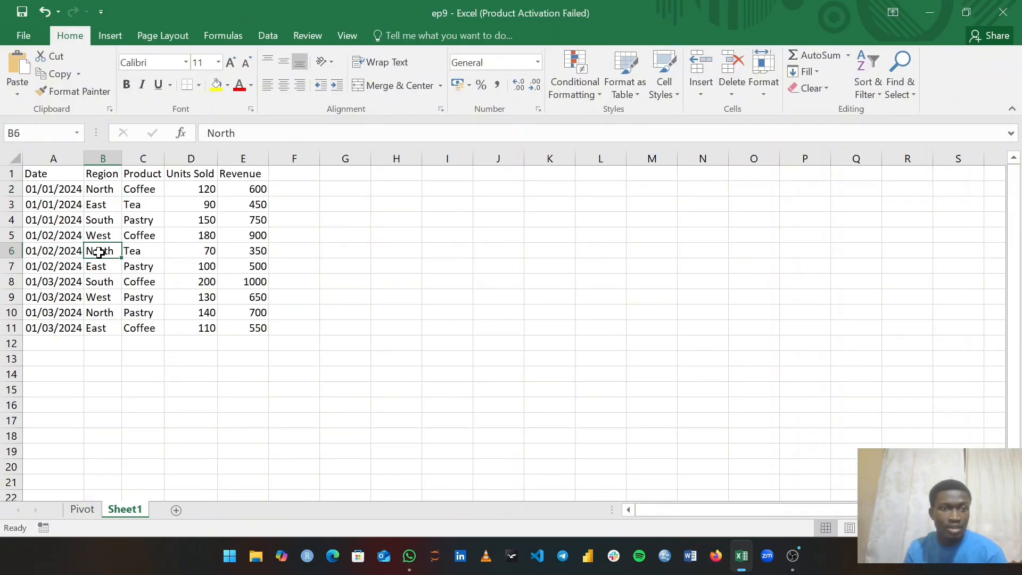
pyautogui.click(158, 252)
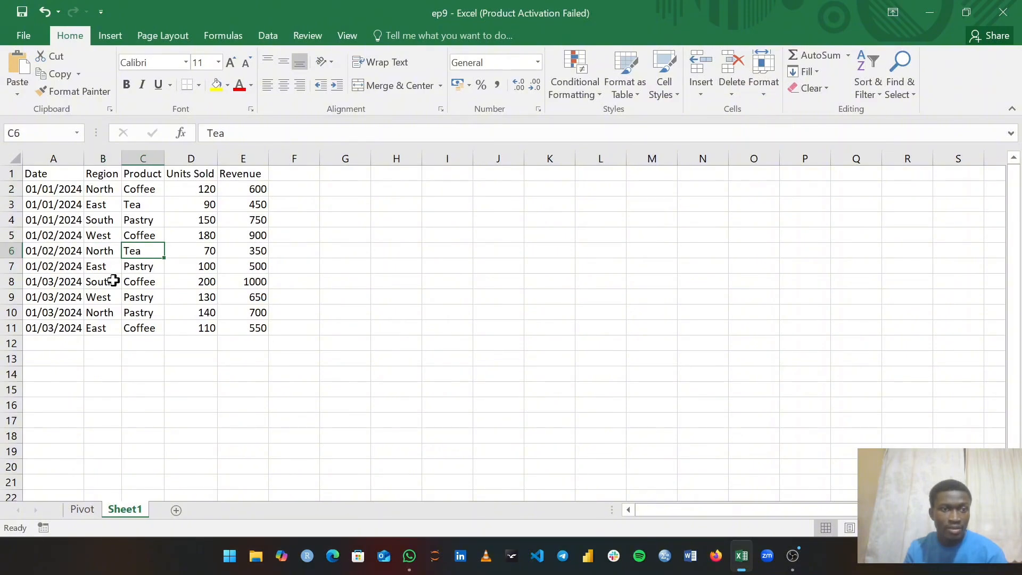
pyautogui.click(98, 314)
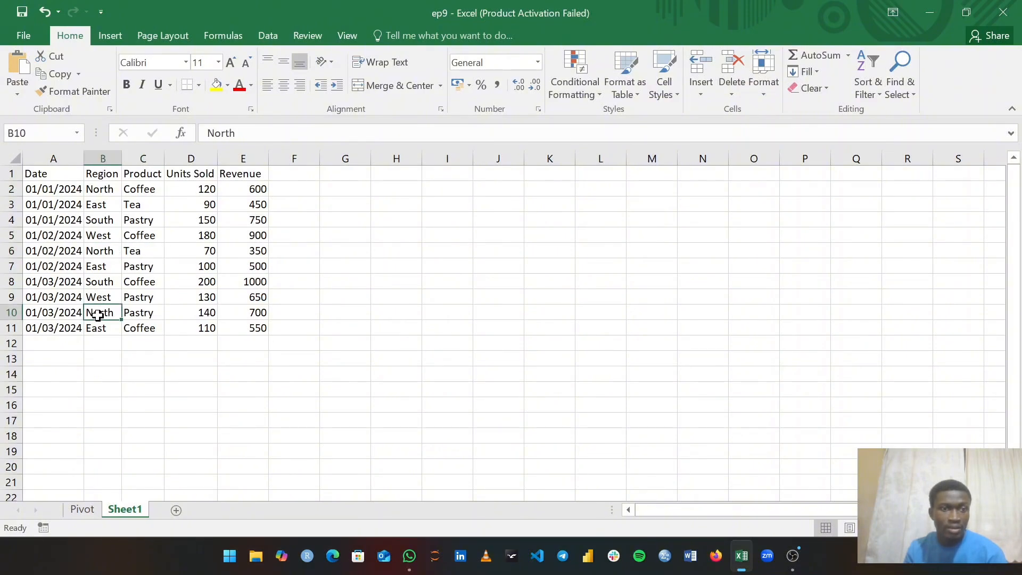
pyautogui.click(143, 316)
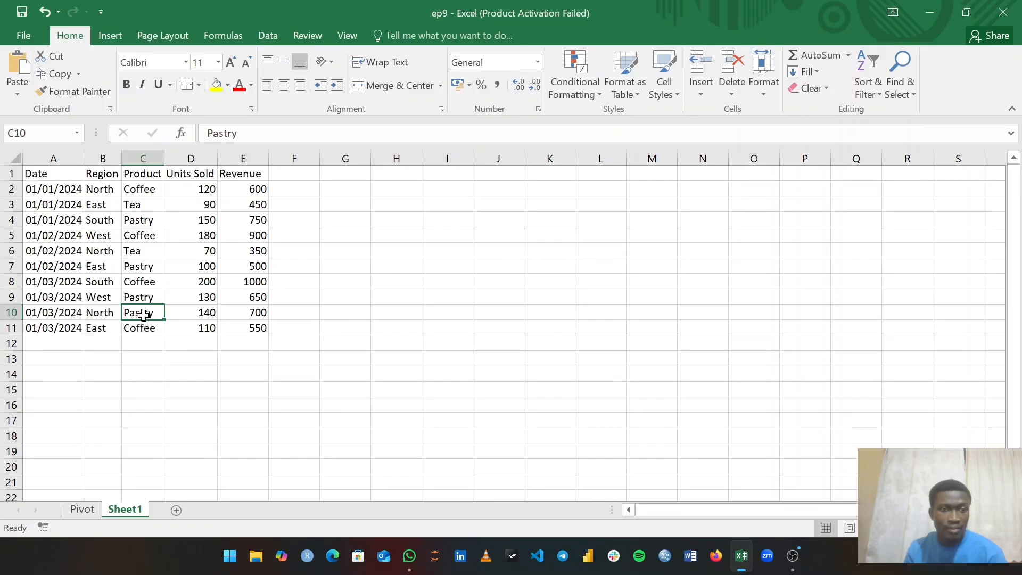
pyautogui.click(87, 509)
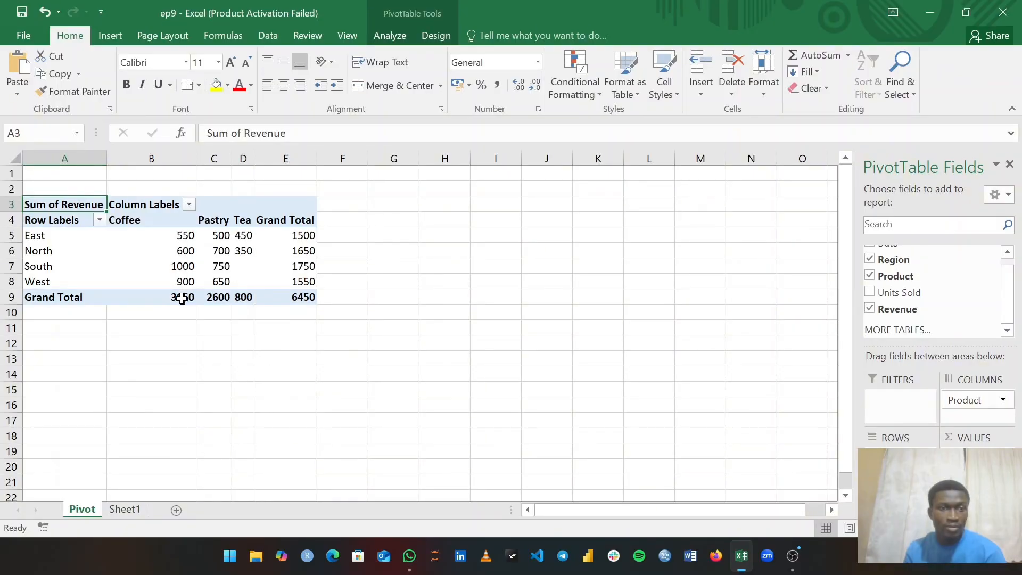
# - Select a revenue value cell in PivotTable1 and show the PivotTable Analyze tools
pyautogui.moveTo(178, 309)
pyautogui.moveTo(176, 278)
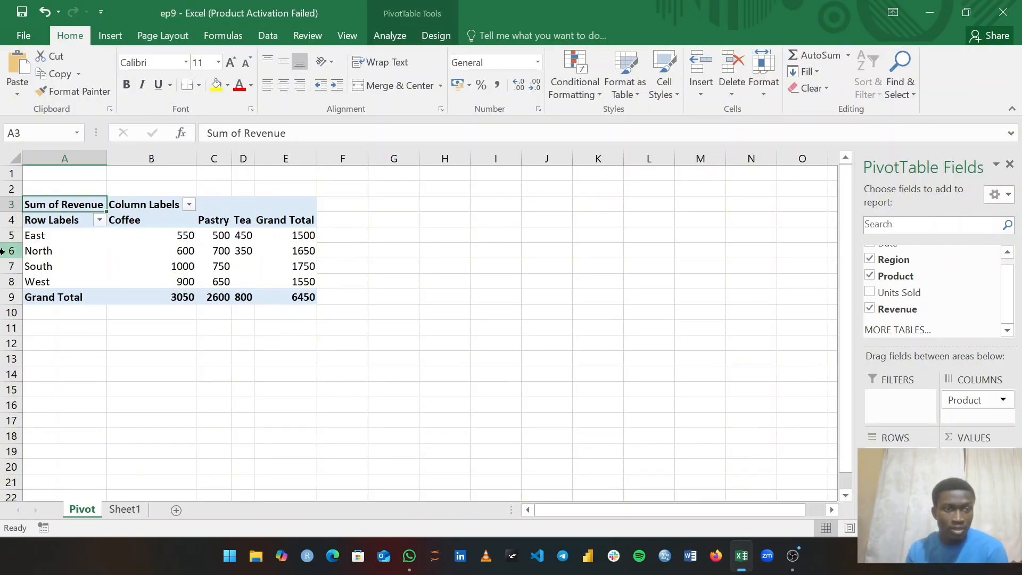
pyautogui.click(2, 235)
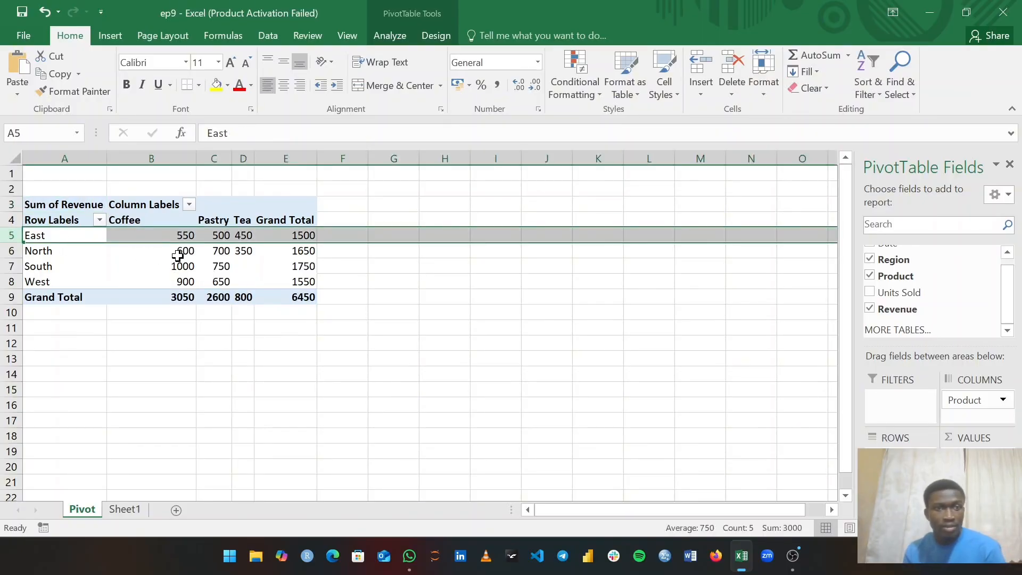
pyautogui.moveTo(177, 256)
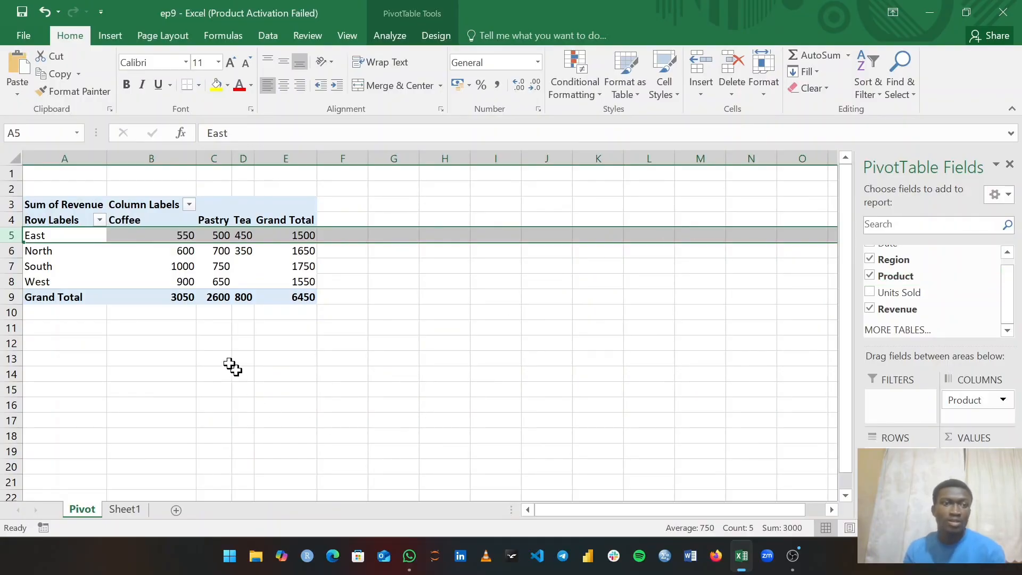
pyautogui.click(71, 266)
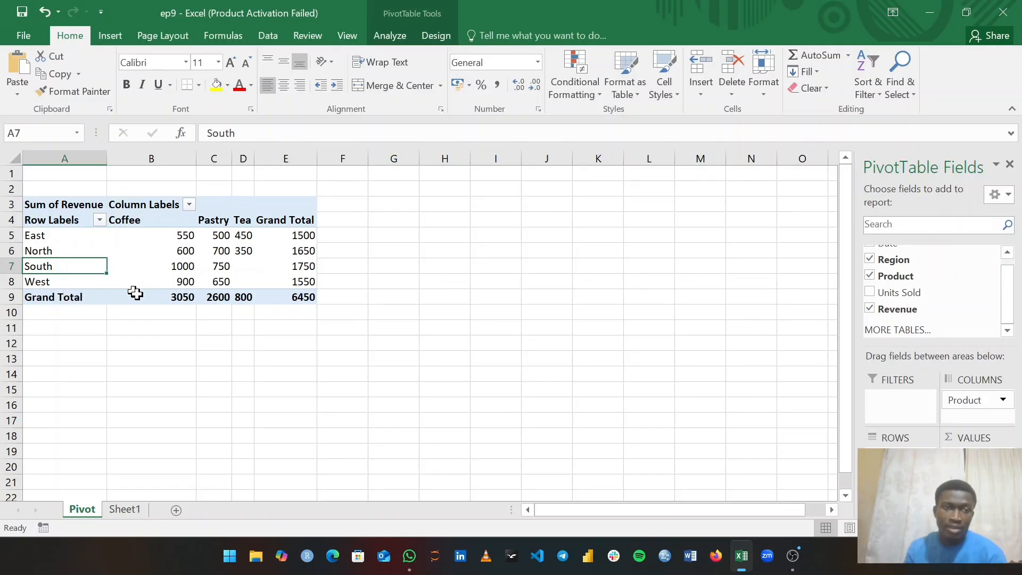
pyautogui.click(410, 270)
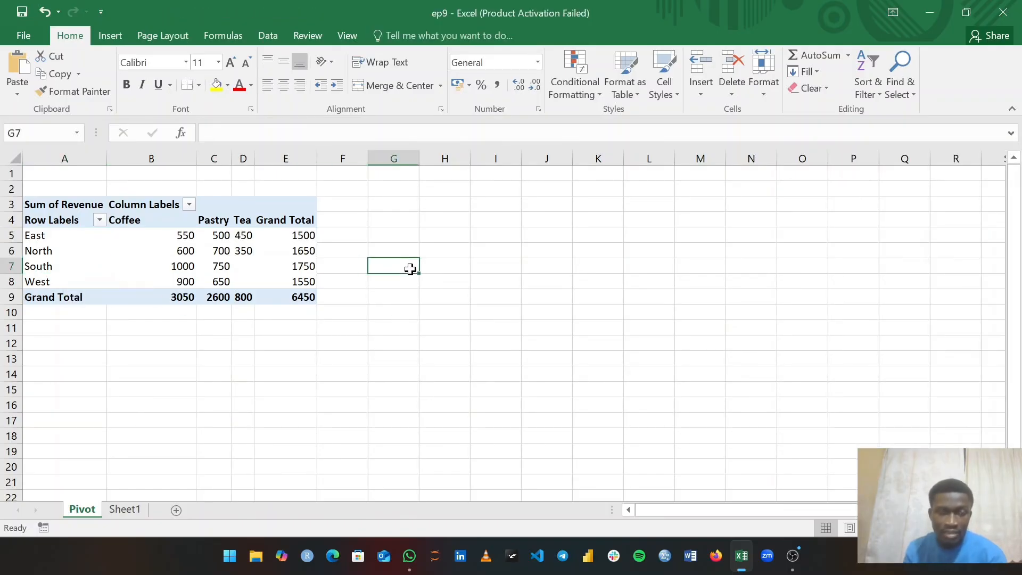
pyautogui.click(142, 240)
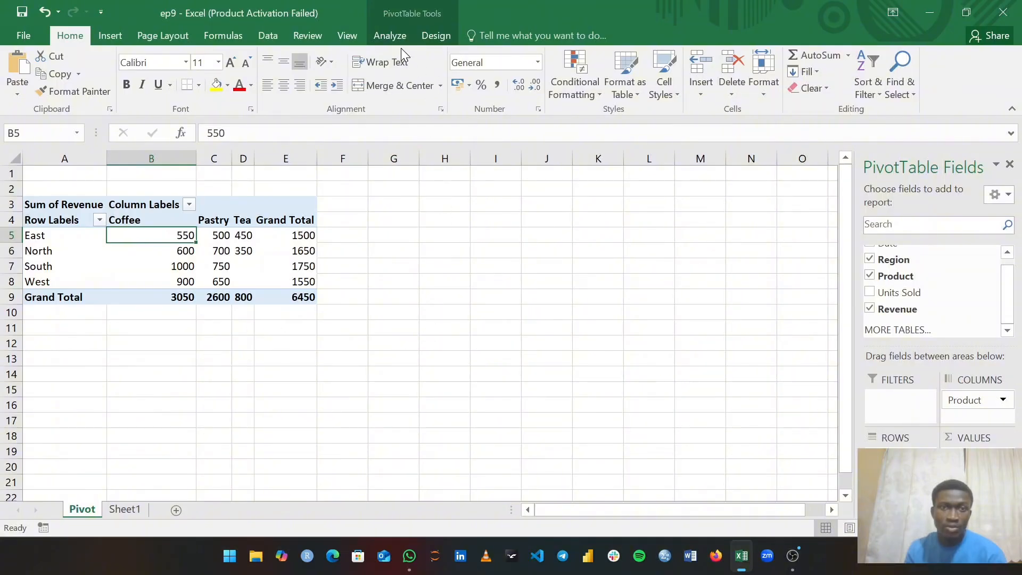
pyautogui.click(388, 35)
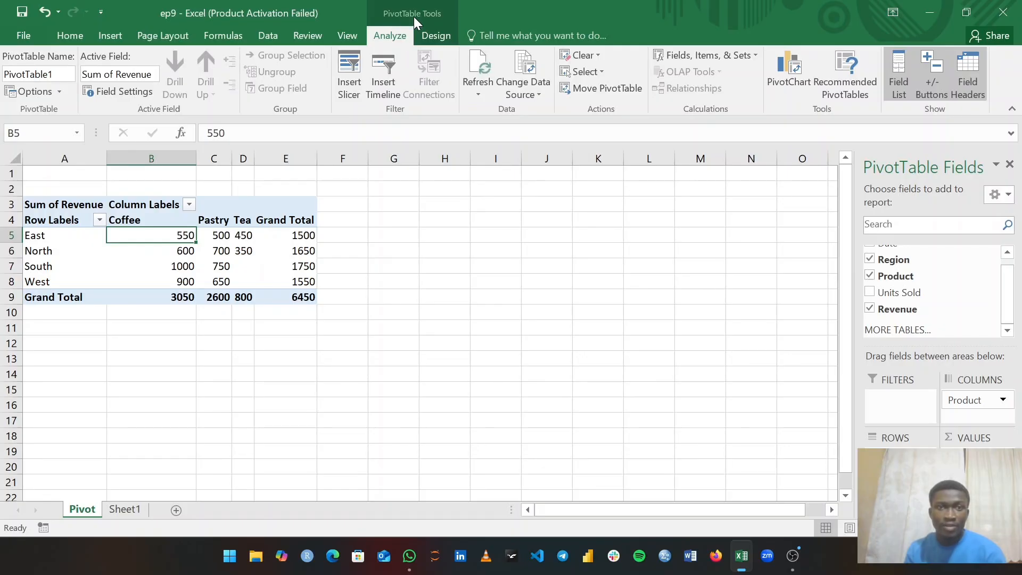
# - Launch PivotChart from the Analyze ribbon to bring up the Insert Chart dialog
pyautogui.click(789, 71)
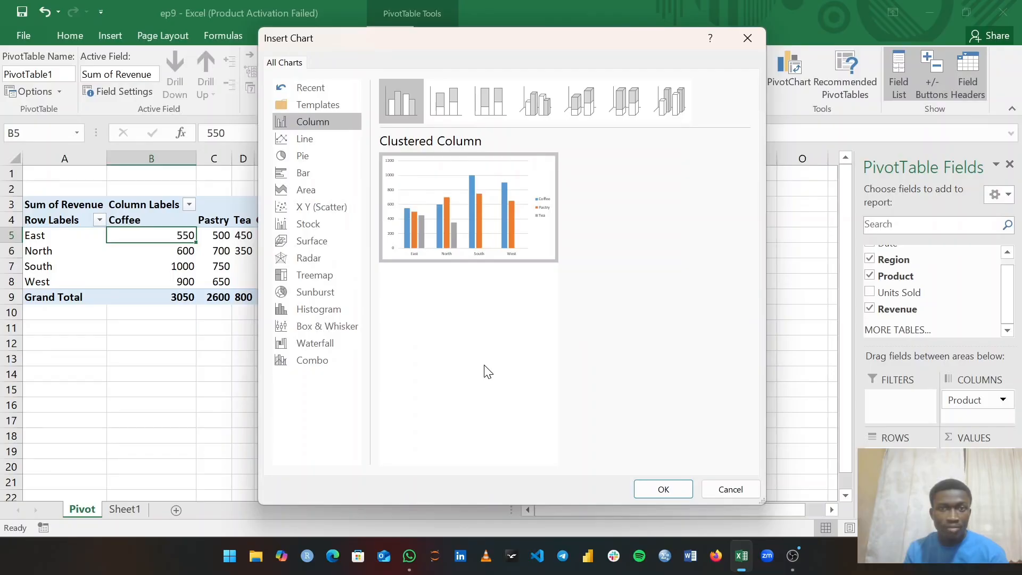
# - Insert the clustered column PivotChart and position it right of the PivotTable
pyautogui.click(664, 490)
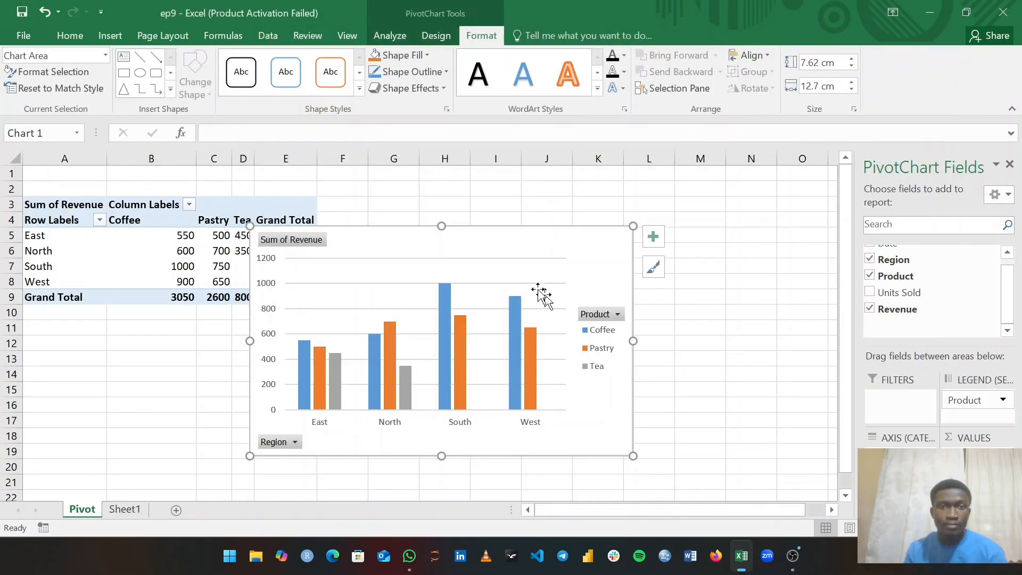
pyautogui.moveTo(486, 232); pyautogui.dragTo(584, 187)
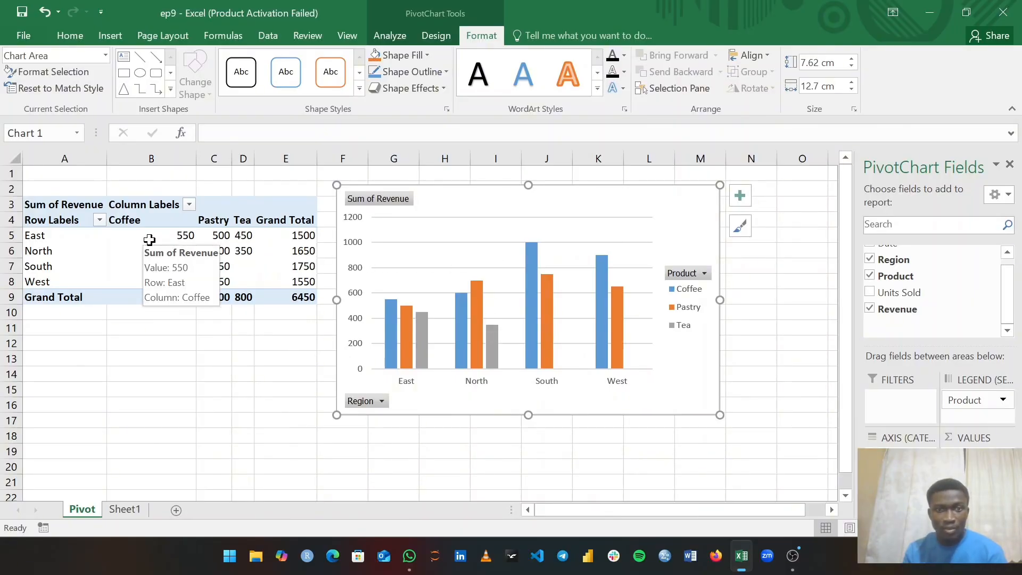
pyautogui.click(382, 402)
pyautogui.click(382, 403)
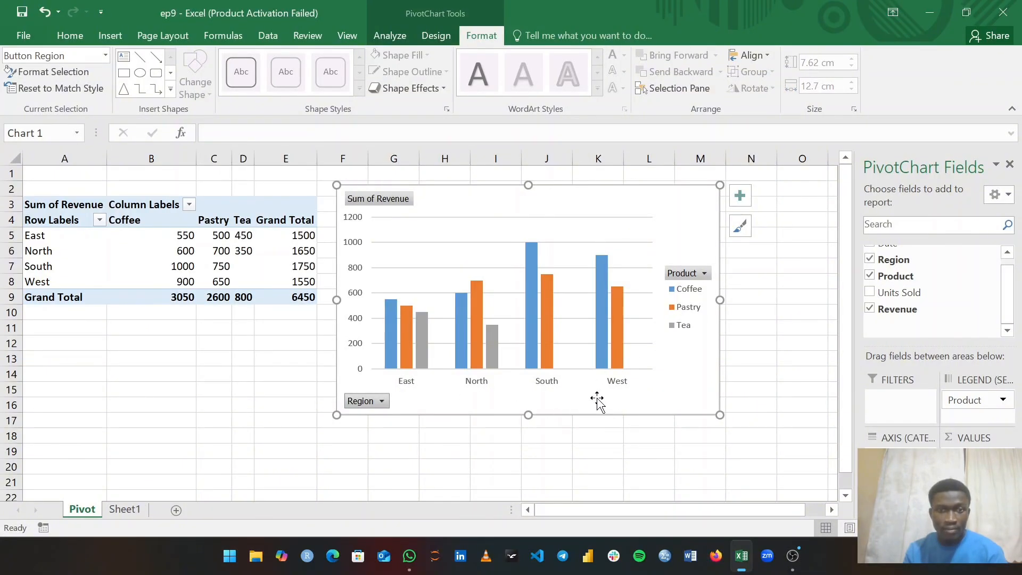
pyautogui.click(705, 274)
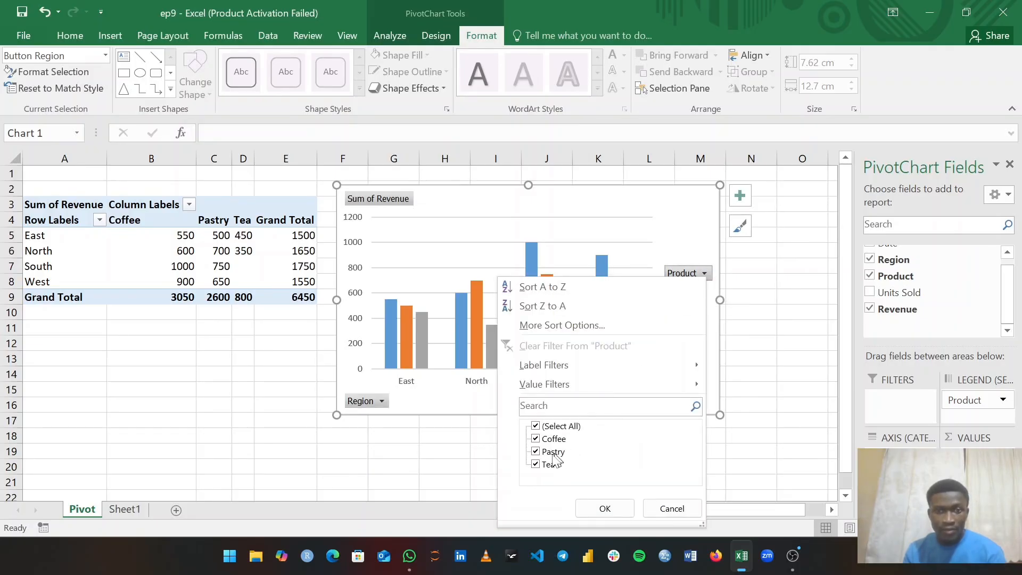
pyautogui.click(594, 509)
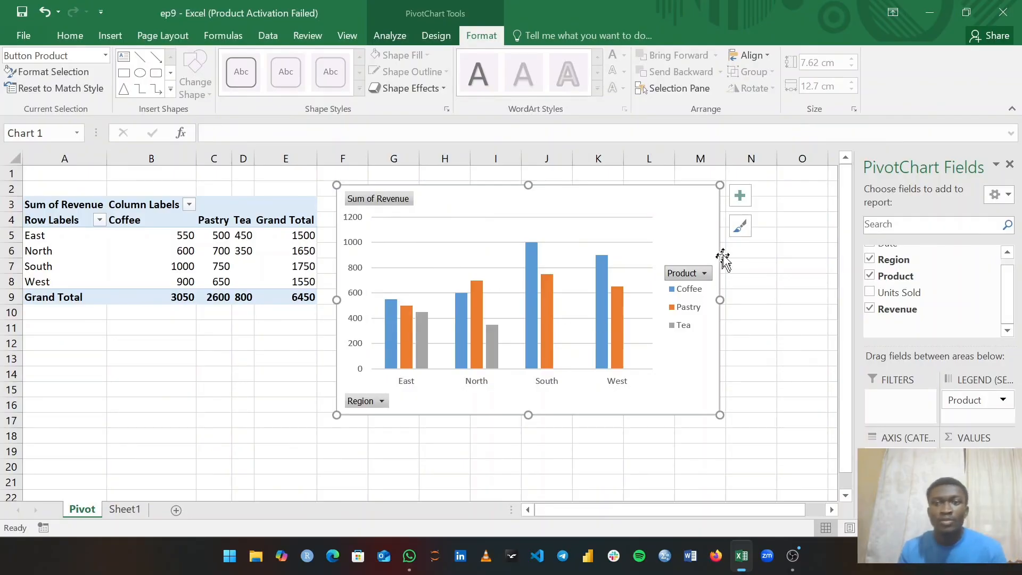
pyautogui.click(739, 195)
# - Add axis titles to the PivotChart, then select the horizontal title and accidentally delete the chart
pyautogui.click(772, 229)
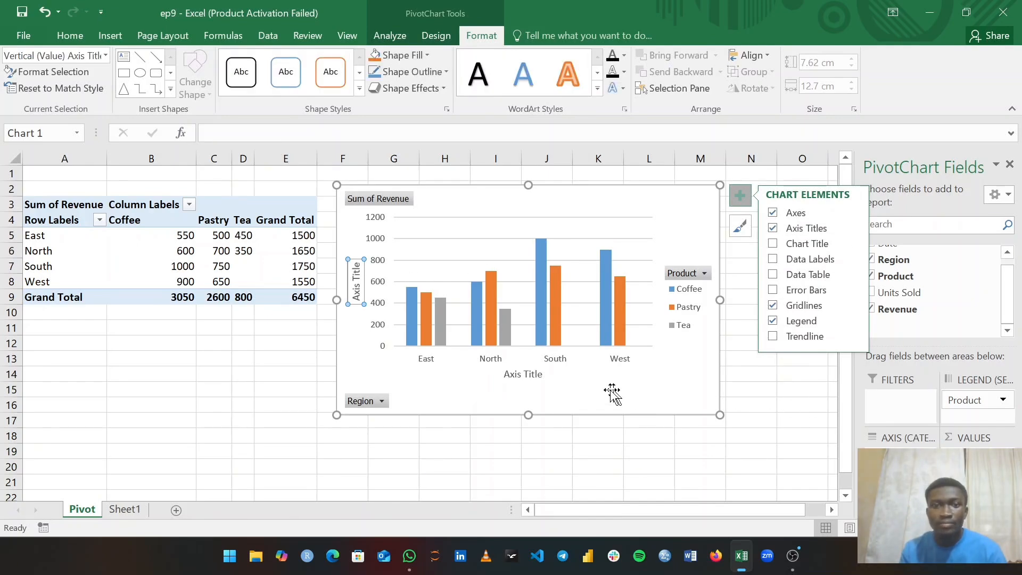
pyautogui.click(534, 376)
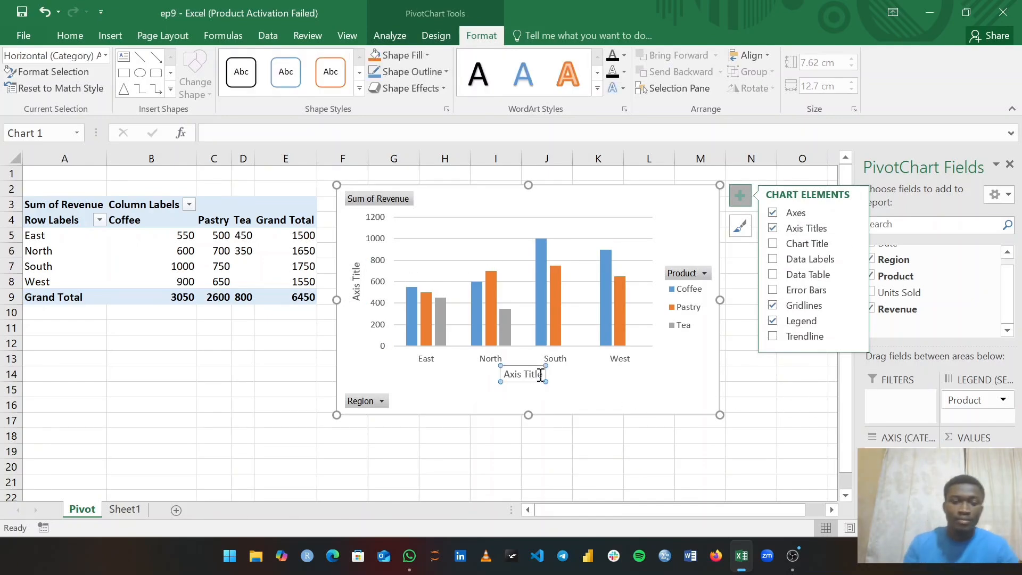
pyautogui.press('BackSpace')
pyautogui.press('BackSpace')
pyautogui.press('BackSpace')
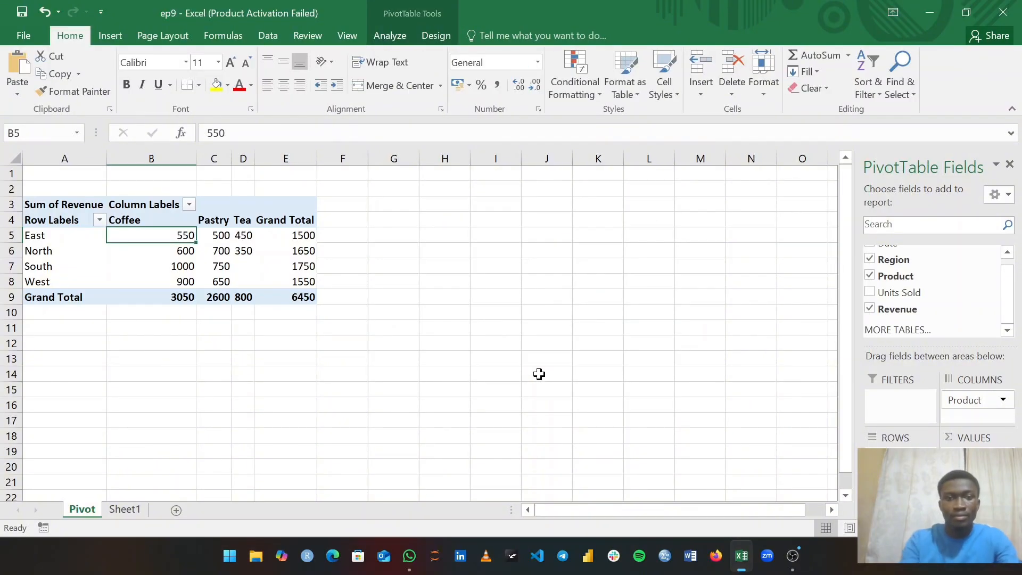
# - Undo the chart deletion and rename the horizontal axis title to 'Region'
pyautogui.hotkey('ctrl', 'z')
pyautogui.click(538, 379)
pyautogui.click(537, 375)
pyautogui.click(543, 373)
pyautogui.press('BackSpace')
pyautogui.press('BackSpace')
pyautogui.press('BackSpace')
pyautogui.press('BackSpace')
pyautogui.press('BackSpace')
pyautogui.press('BackSpace')
pyautogui.press('BackSpace')
pyautogui.press('BackSpace')
pyautogui.press('BackSpace')
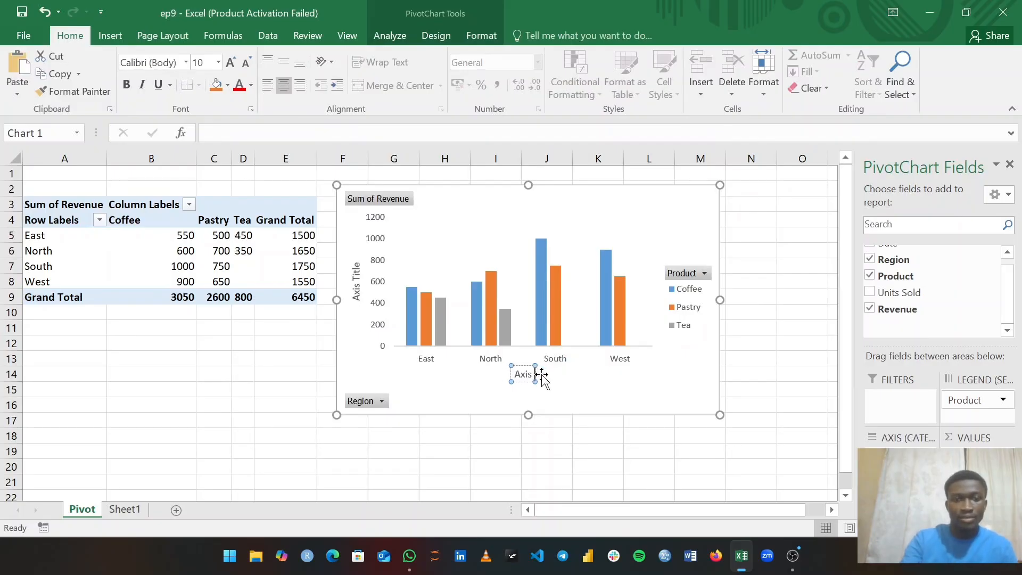
pyautogui.press('BackSpace')
pyautogui.write('Region')
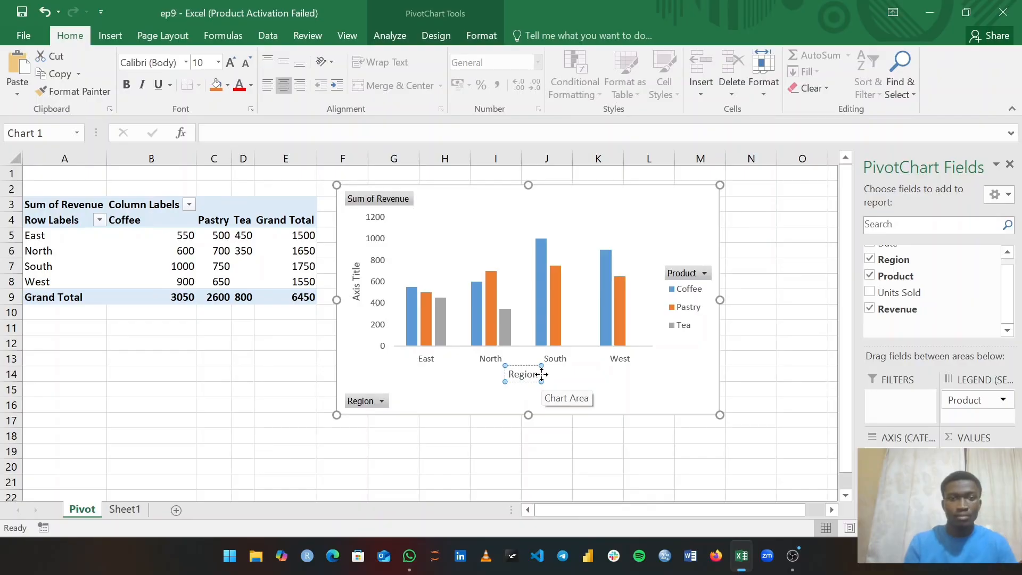
# - Replace the vertical axis title placeholder with 'Revenue'
pyautogui.click(356, 275)
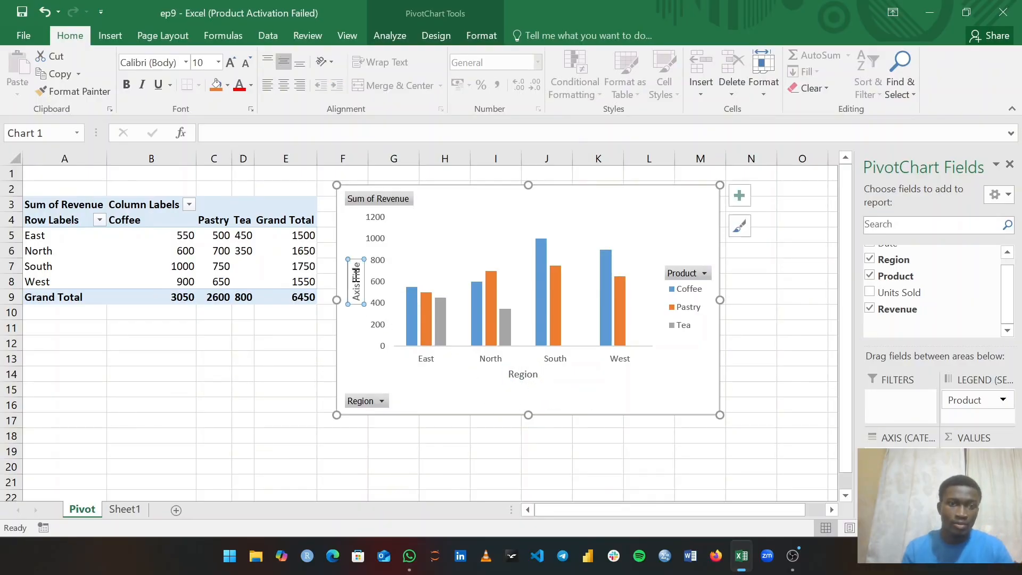
pyautogui.doubleClick(356, 271)
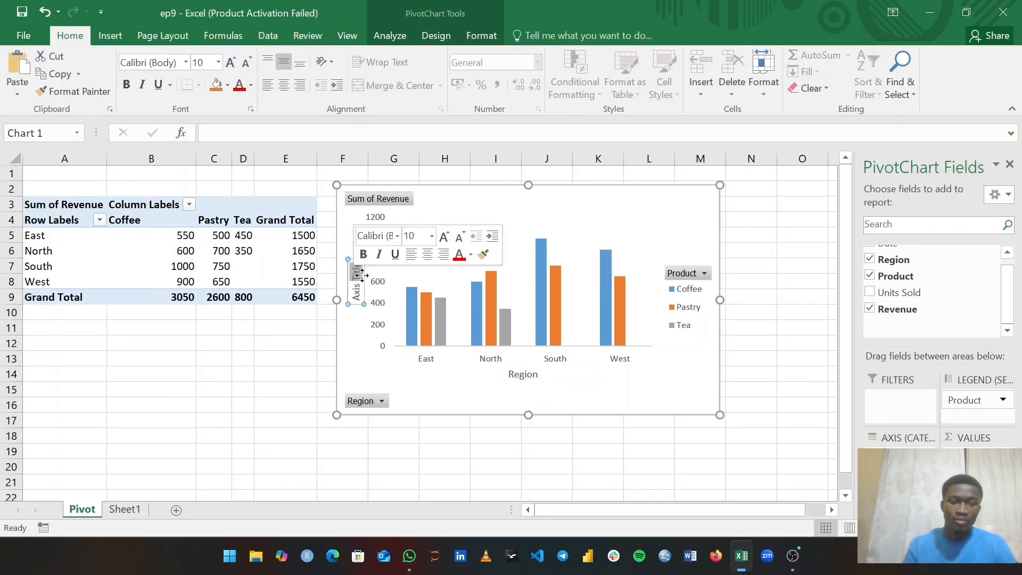
pyautogui.press('BackSpace')
pyautogui.press('BackSpace')
pyautogui.press('BackSpace')
pyautogui.press('BackSpace')
pyautogui.press('BackSpace')
pyautogui.press('BackSpace')
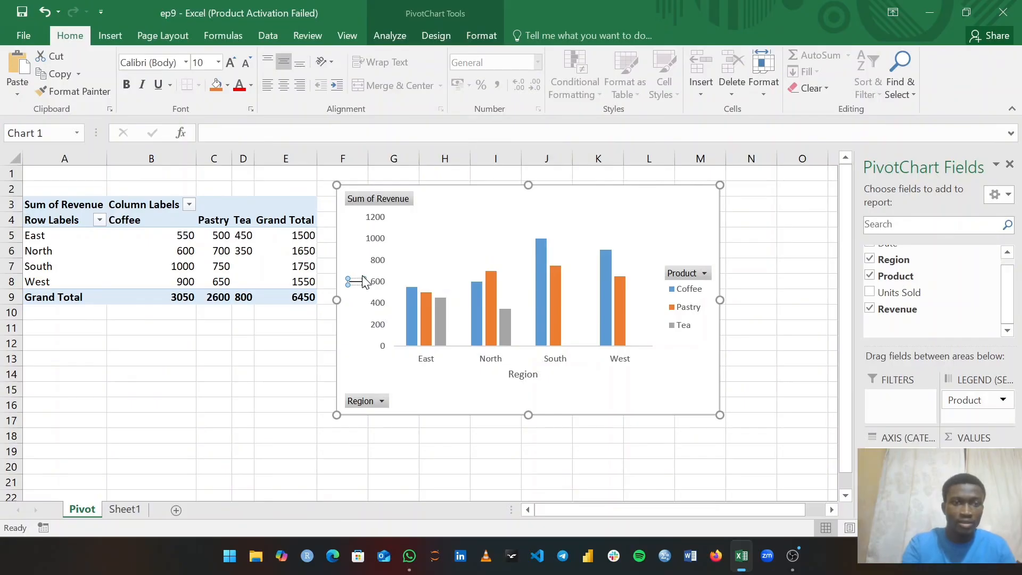
pyautogui.write('Re')
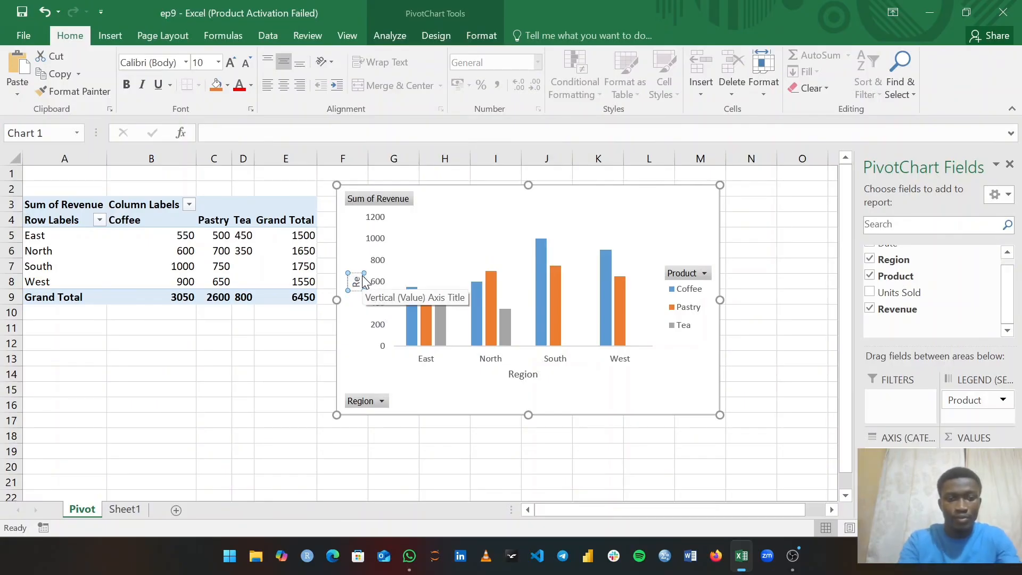
pyautogui.write('venue')
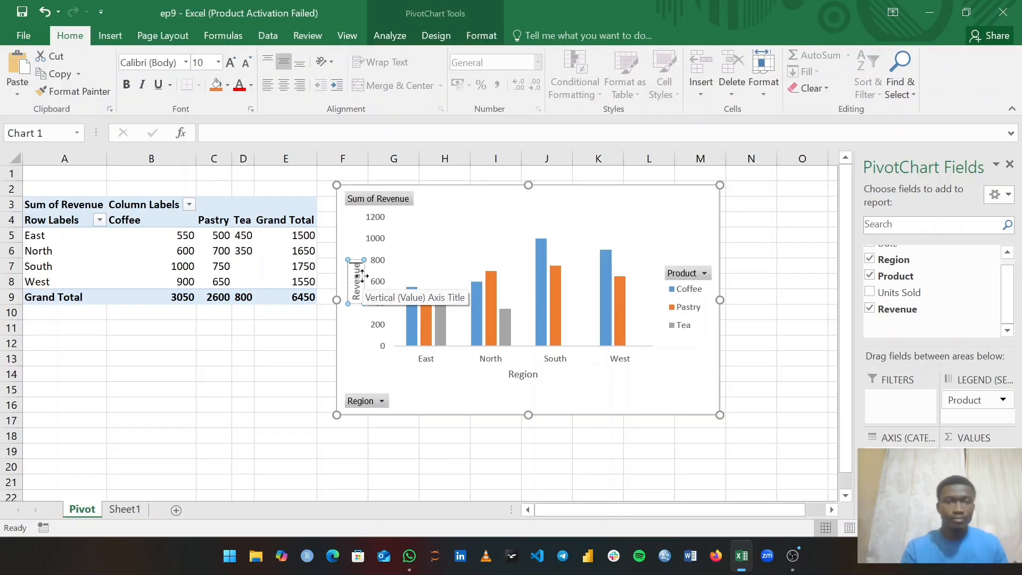
pyautogui.moveTo(419, 328)
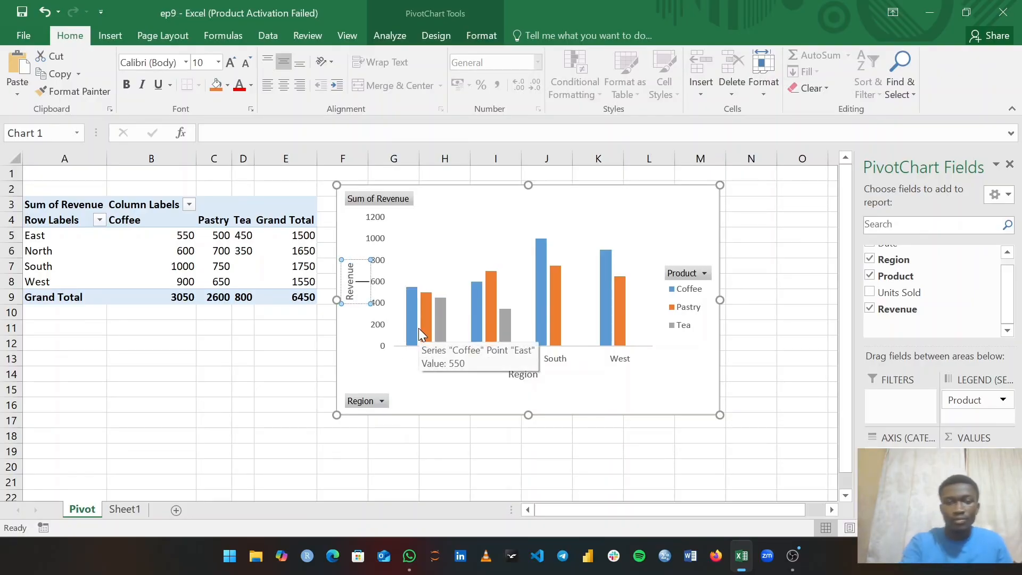
pyautogui.press('Escape')
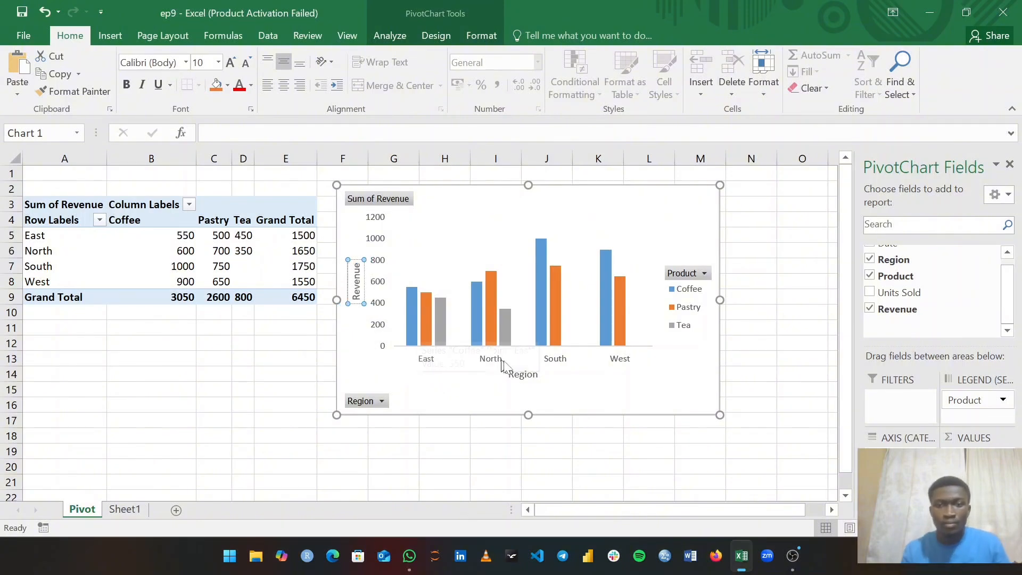
# - Switch on gridlines for the revenue PivotChart and show its Chart Styles gallery
pyautogui.click(559, 379)
pyautogui.click(740, 194)
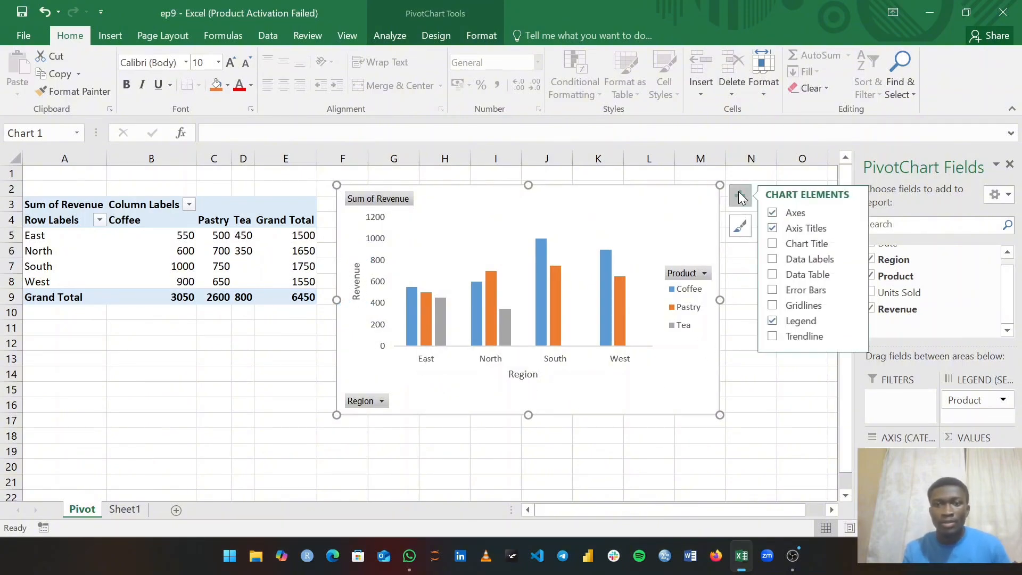
pyautogui.click(773, 305)
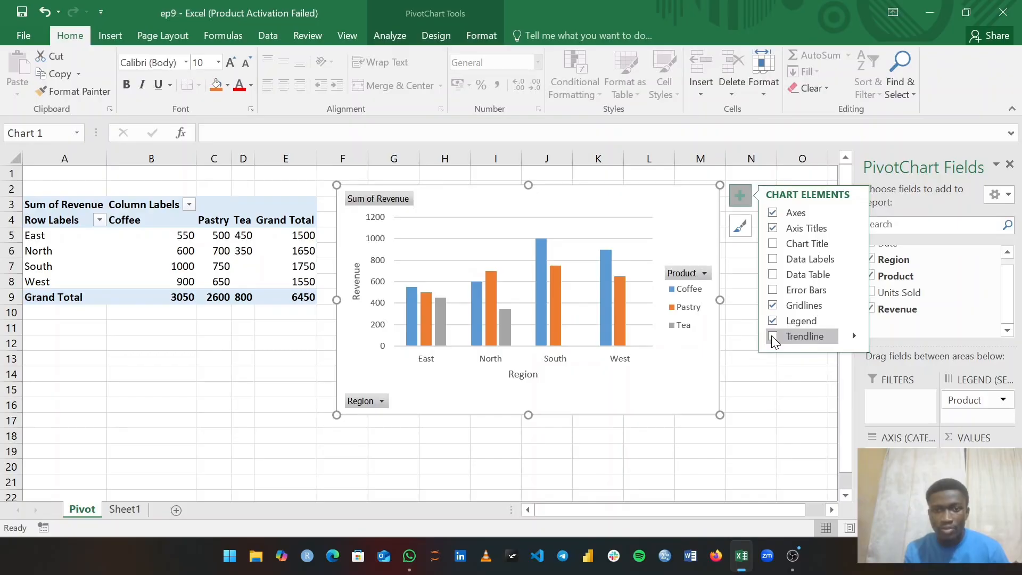
pyautogui.click(739, 226)
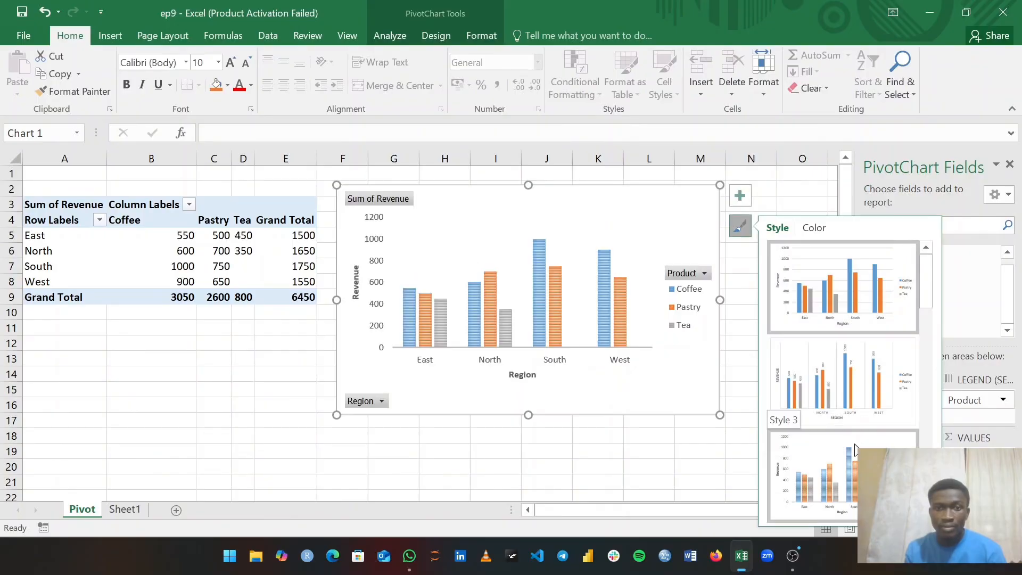
# - Apply the dark style with outlined, glowing bars to the PivotChart, then reselect the chart
pyautogui.scroll(-5, 855, 450)
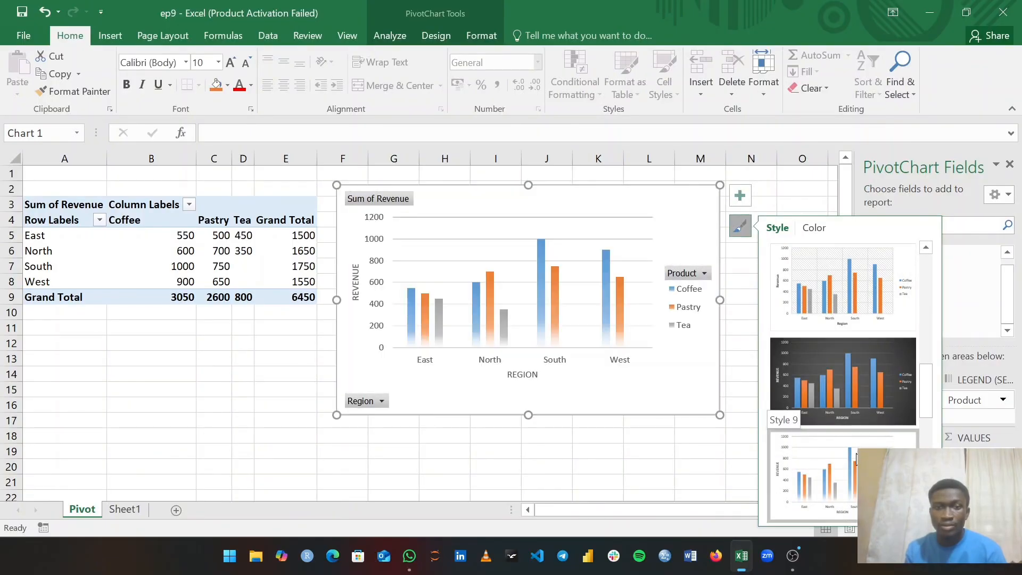
pyautogui.scroll(1, 848, 394)
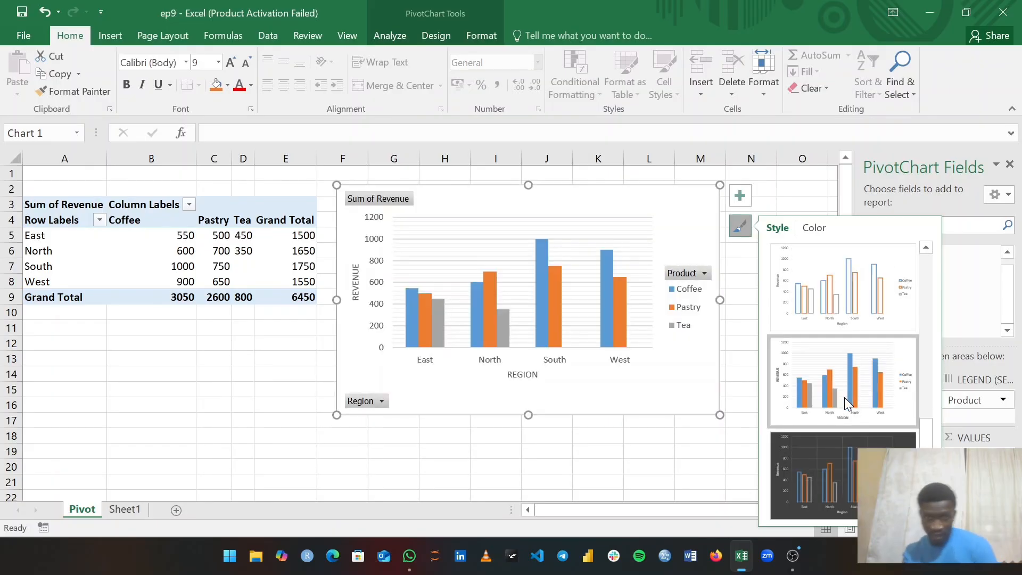
pyautogui.click(837, 464)
pyautogui.click(631, 436)
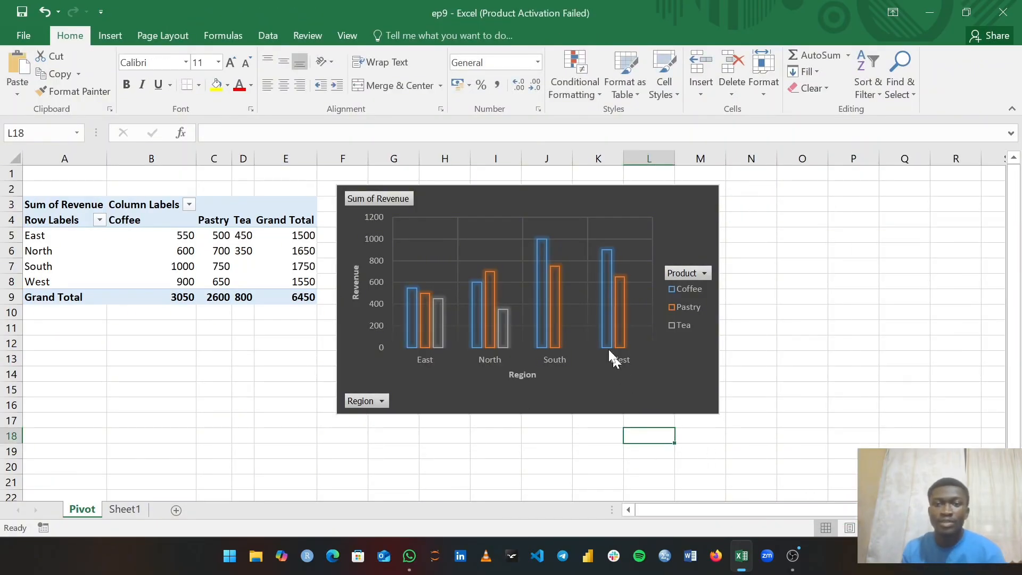
pyautogui.click(623, 375)
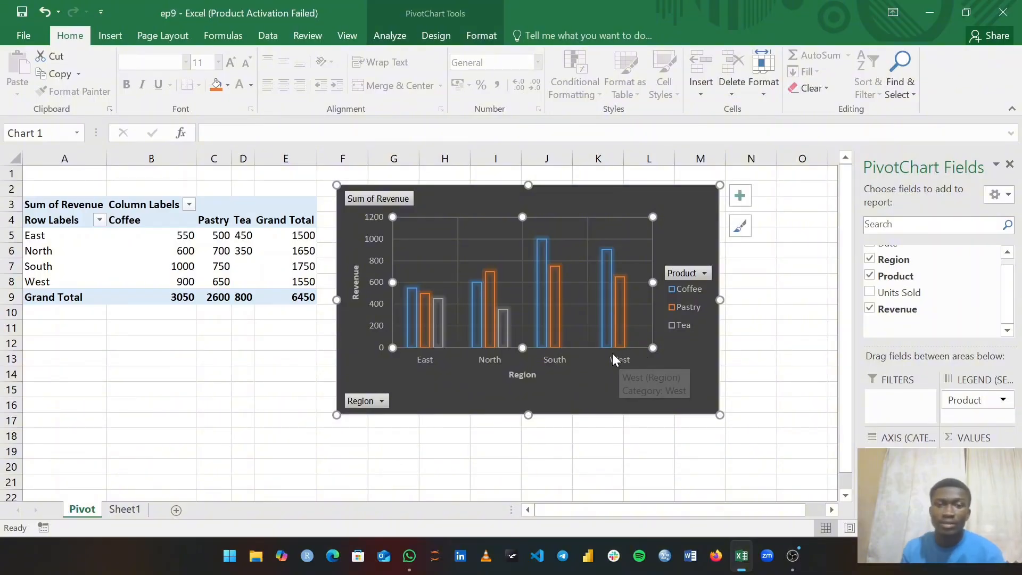
# - Apply the Colorful orange, yellow and green palette to the chart bars, then return to Style
pyautogui.click(740, 224)
pyautogui.click(814, 228)
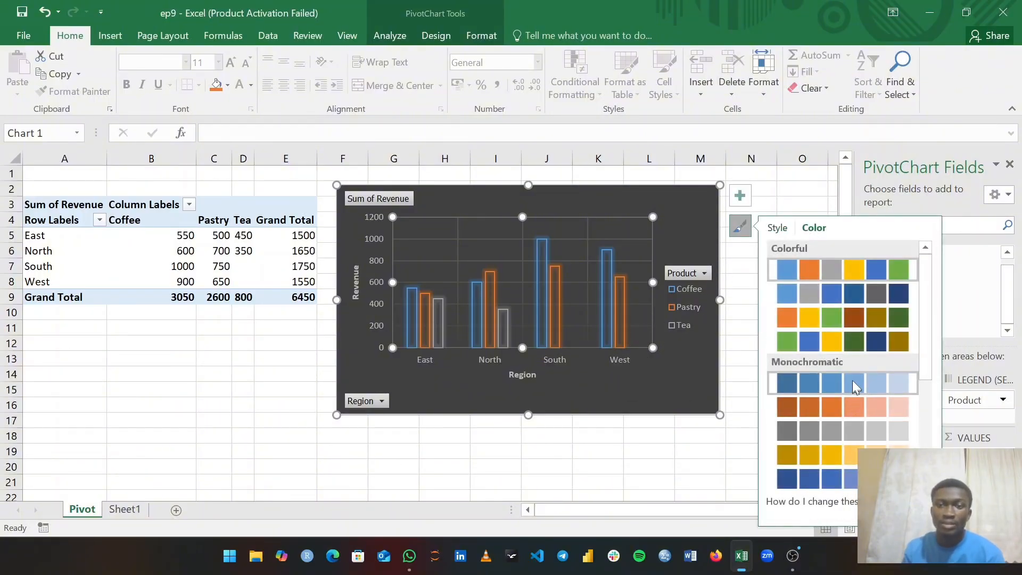
pyautogui.scroll(-4, 846, 394)
pyautogui.scroll(4, 839, 409)
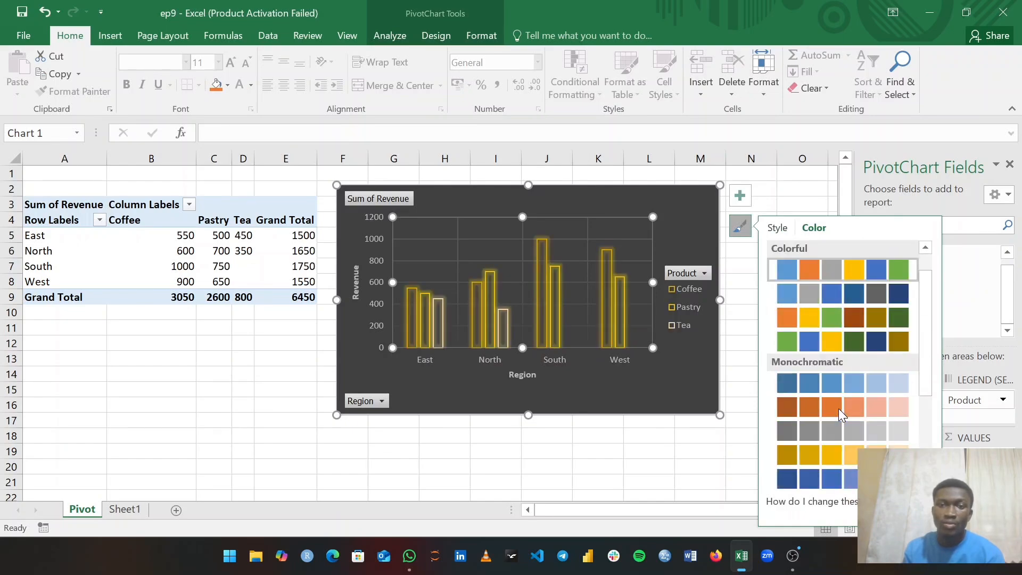
pyautogui.scroll(-1, 838, 405)
pyautogui.scroll(1, 844, 362)
pyautogui.scroll(-1, 843, 362)
pyautogui.scroll(1, 843, 362)
pyautogui.scroll(-1, 844, 362)
pyautogui.scroll(1, 843, 362)
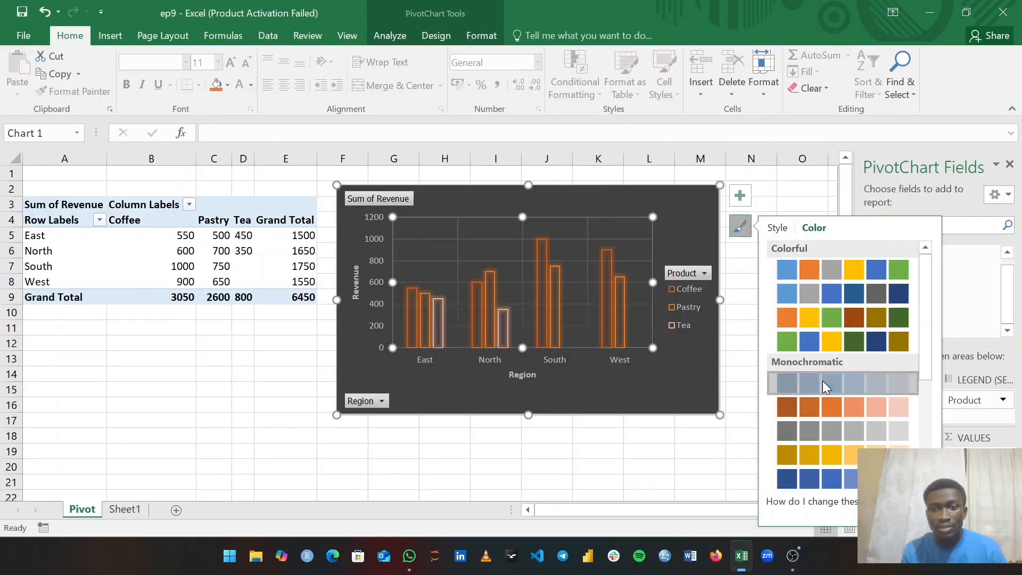
pyautogui.scroll(-3, 822, 463)
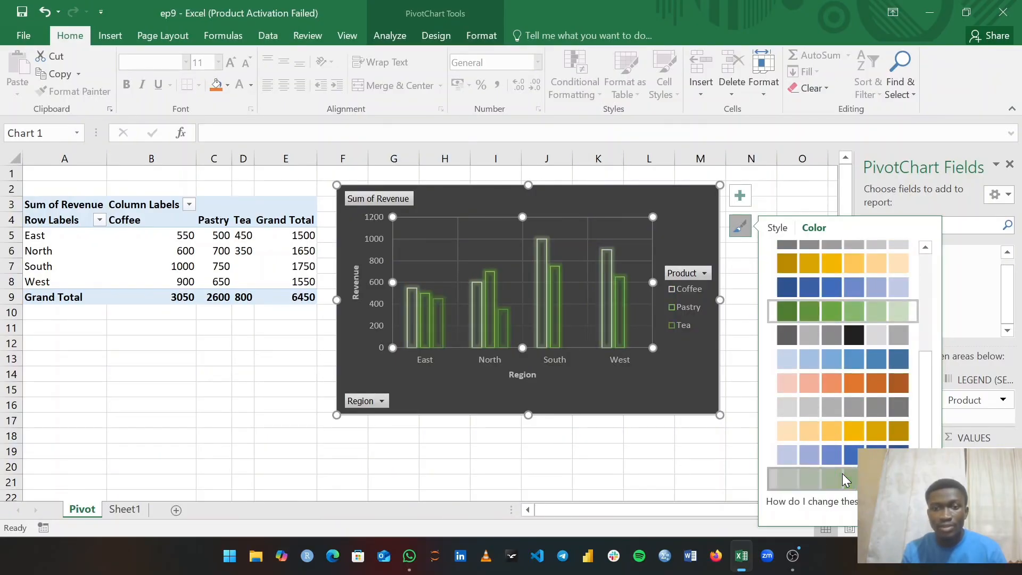
pyautogui.scroll(5, 827, 317)
pyautogui.click(827, 324)
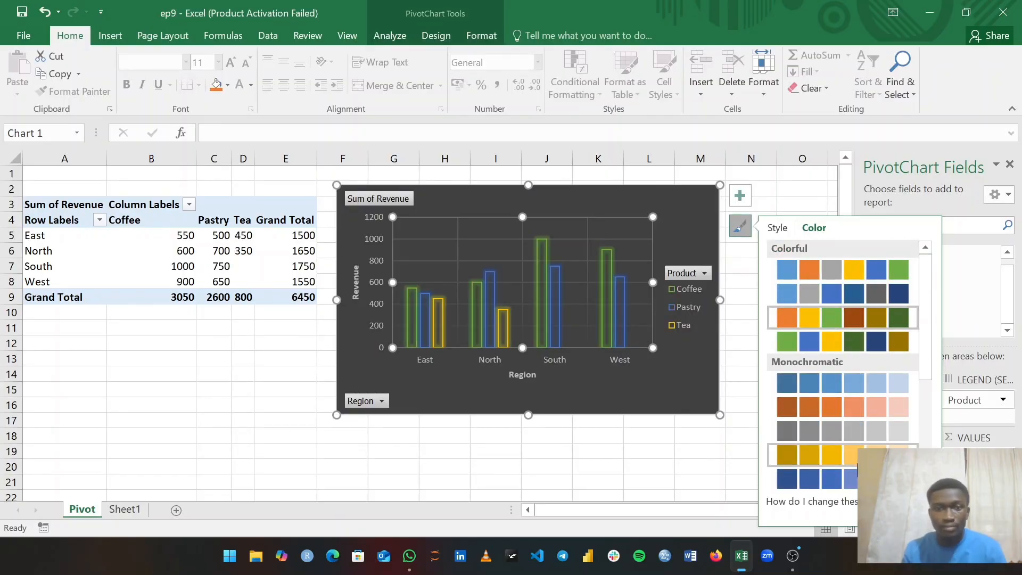
pyautogui.click(778, 228)
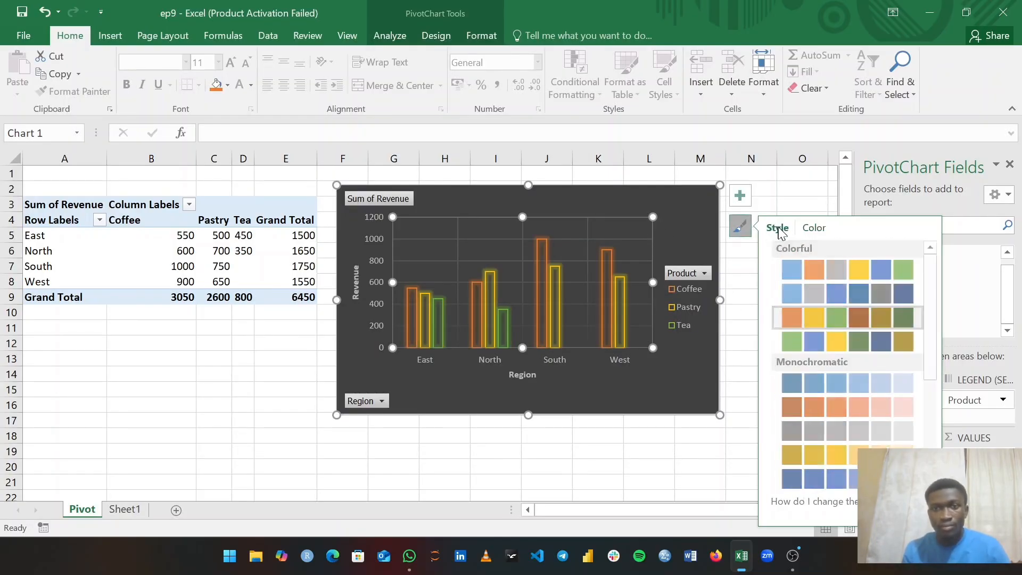
# - Apply the white solid-bar style, then the next light style, keeping the colorful bars
pyautogui.click(819, 400)
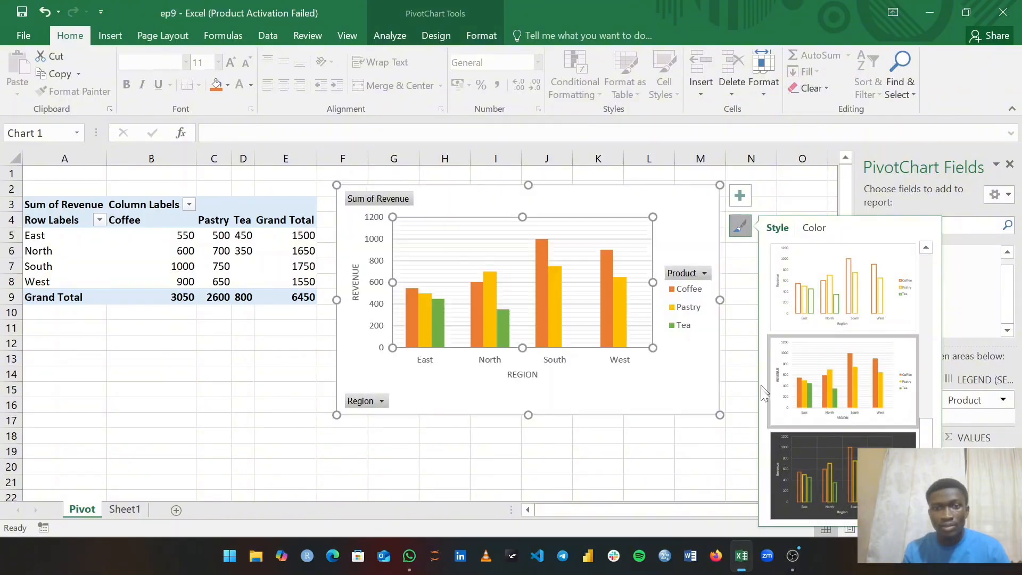
pyautogui.scroll(-2, 814, 429)
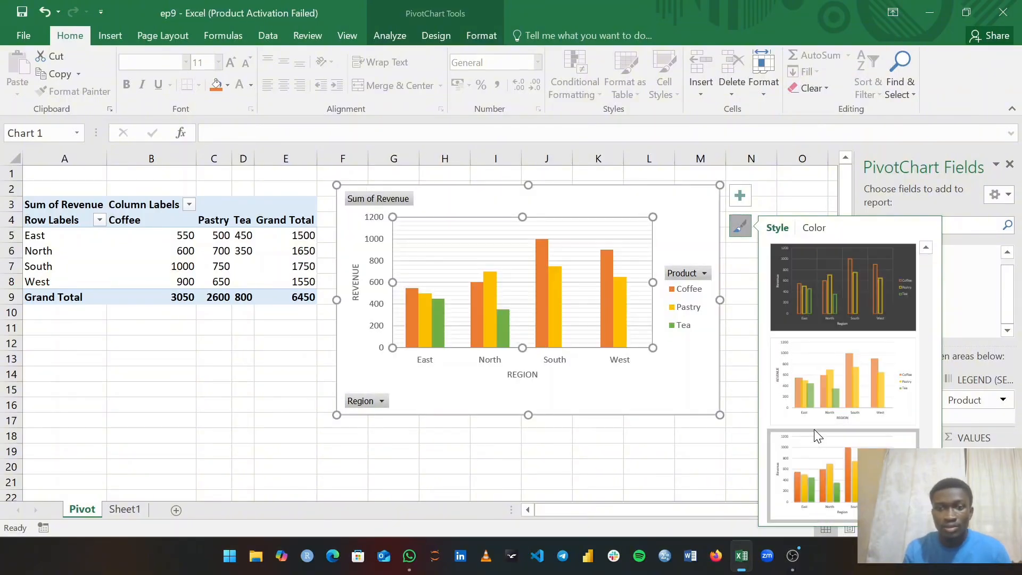
pyautogui.click(834, 477)
pyautogui.click(700, 391)
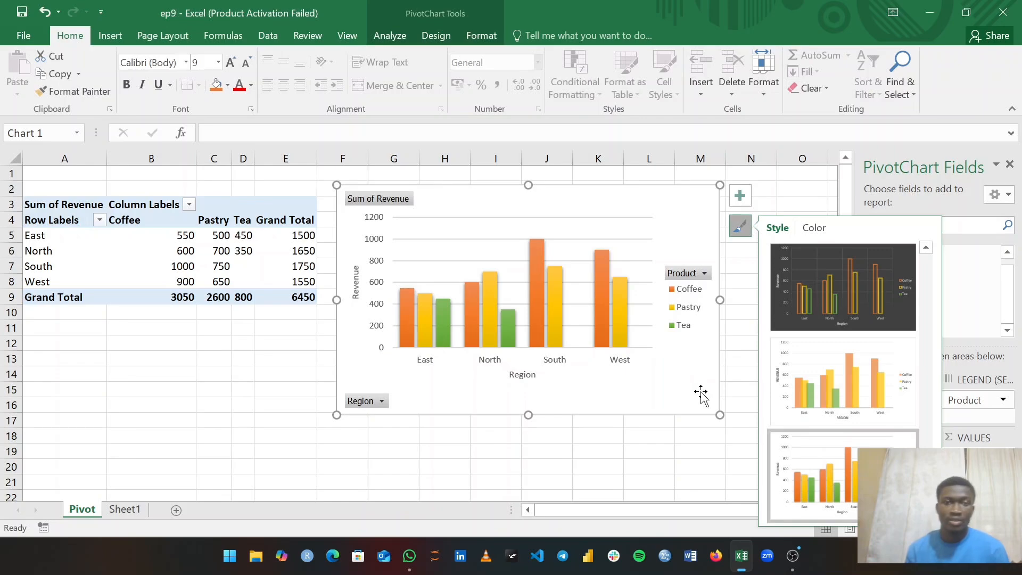
pyautogui.click(741, 197)
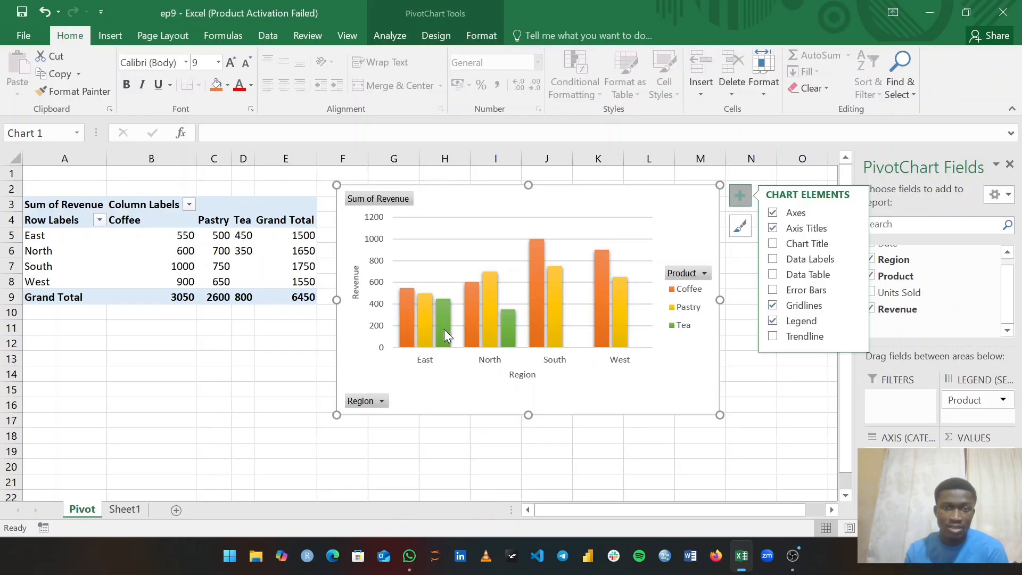
# - Dismiss the Chart Styles flyout and close the PivotChart Fields pane
pyautogui.moveTo(415, 332)
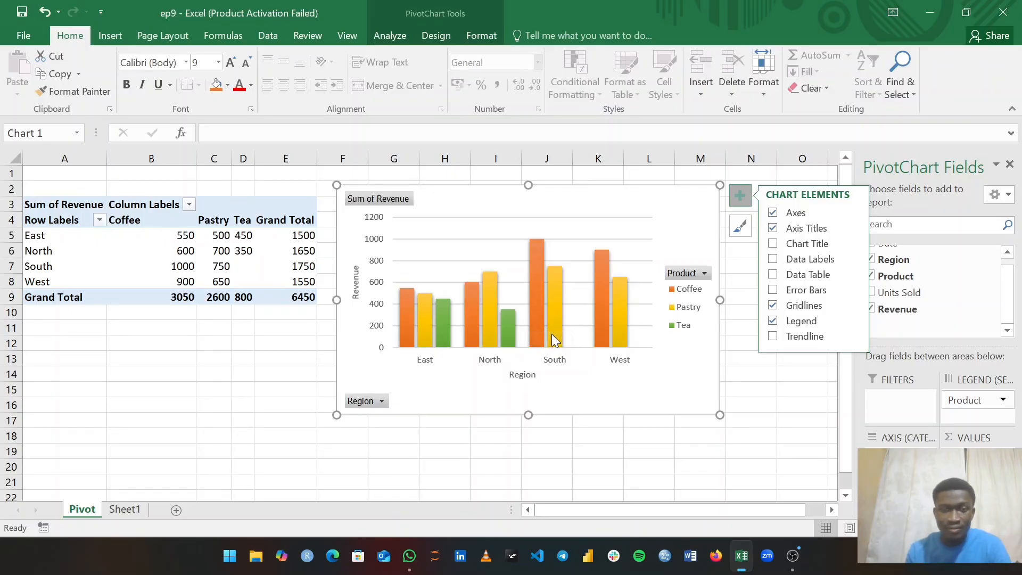
pyautogui.click(740, 226)
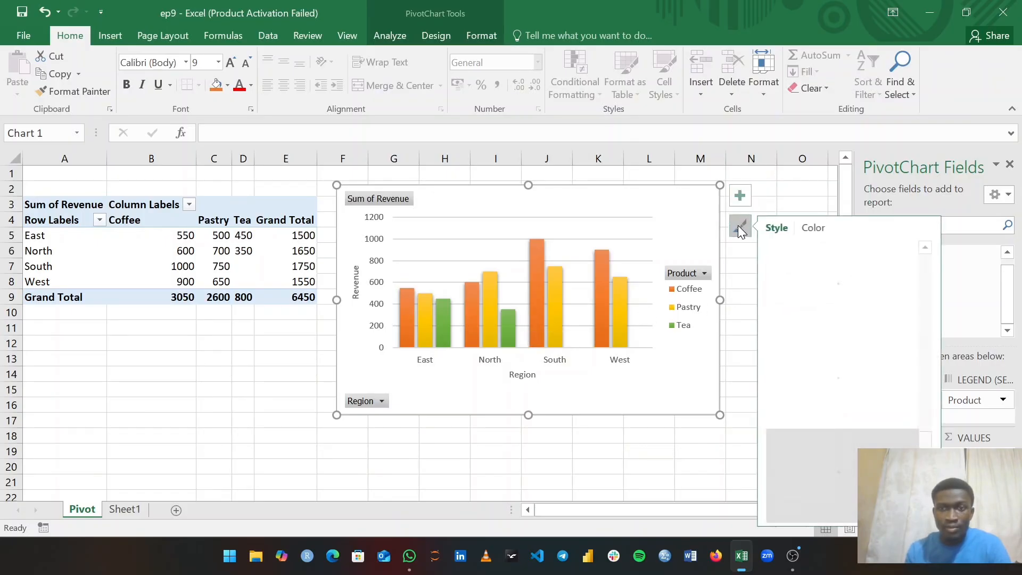
pyautogui.click(739, 226)
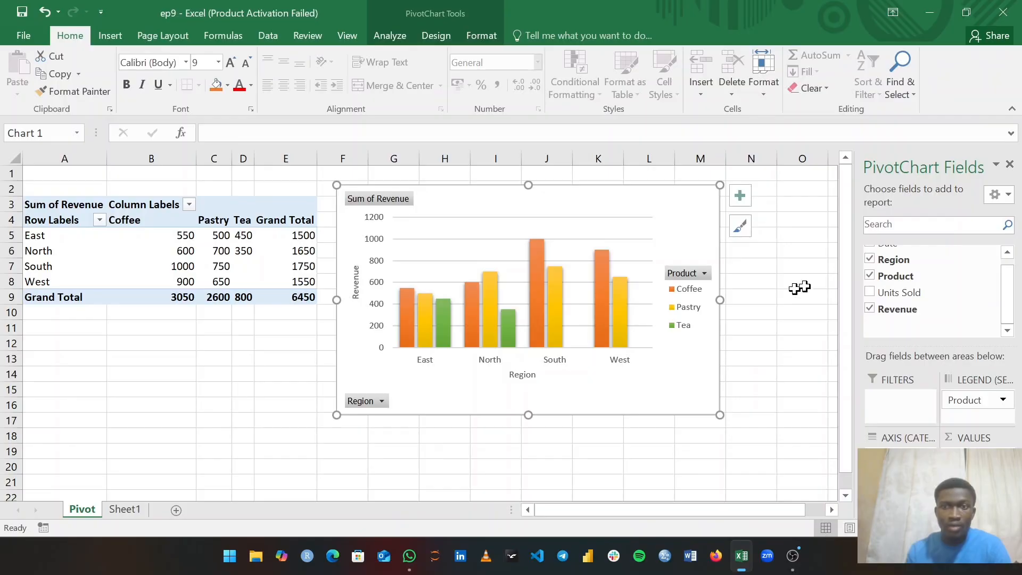
pyautogui.click(1010, 166)
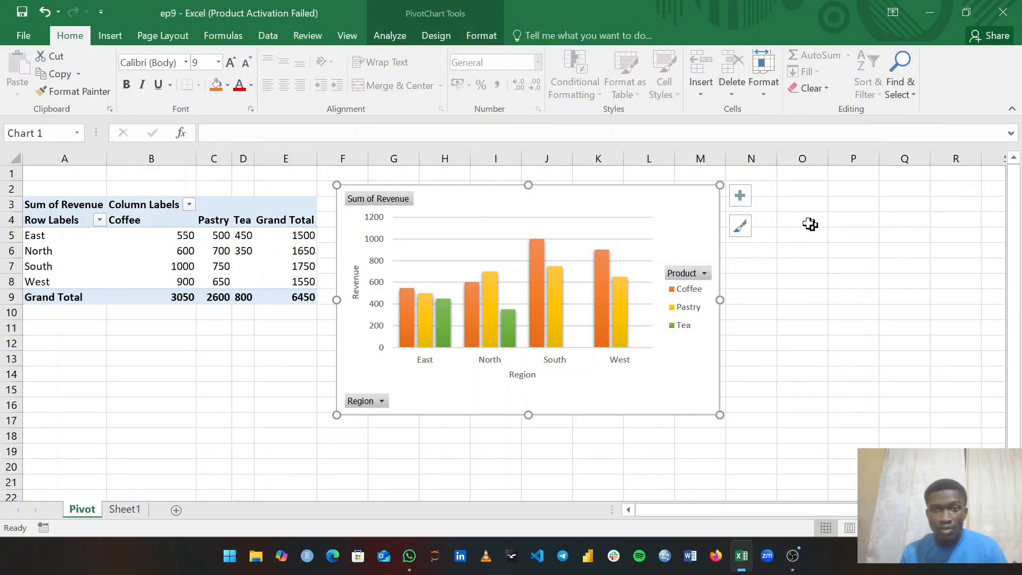
# - Select the whole revenue chart and show the PivotChart Analyze tab
pyautogui.click(608, 254)
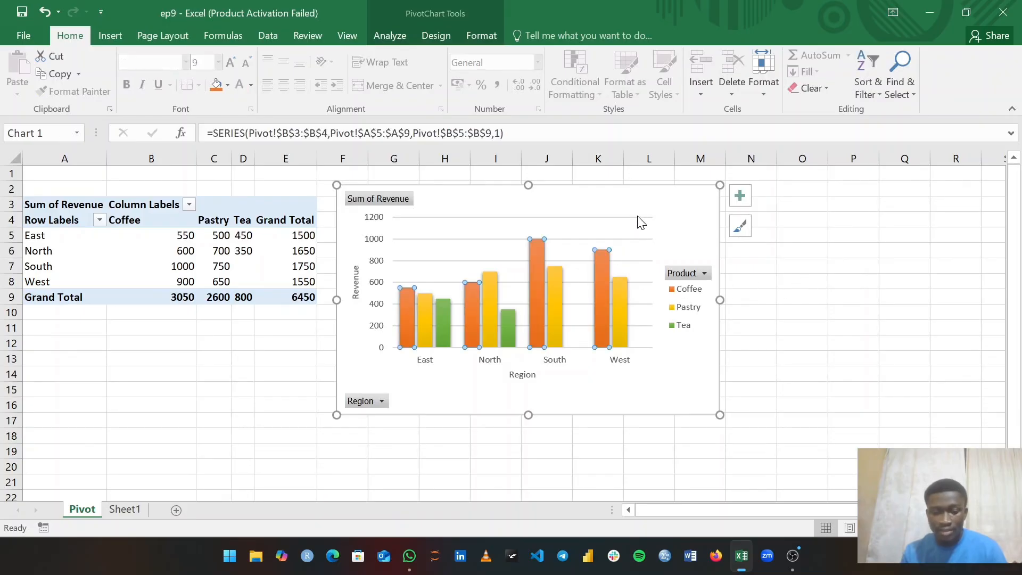
pyautogui.click(567, 209)
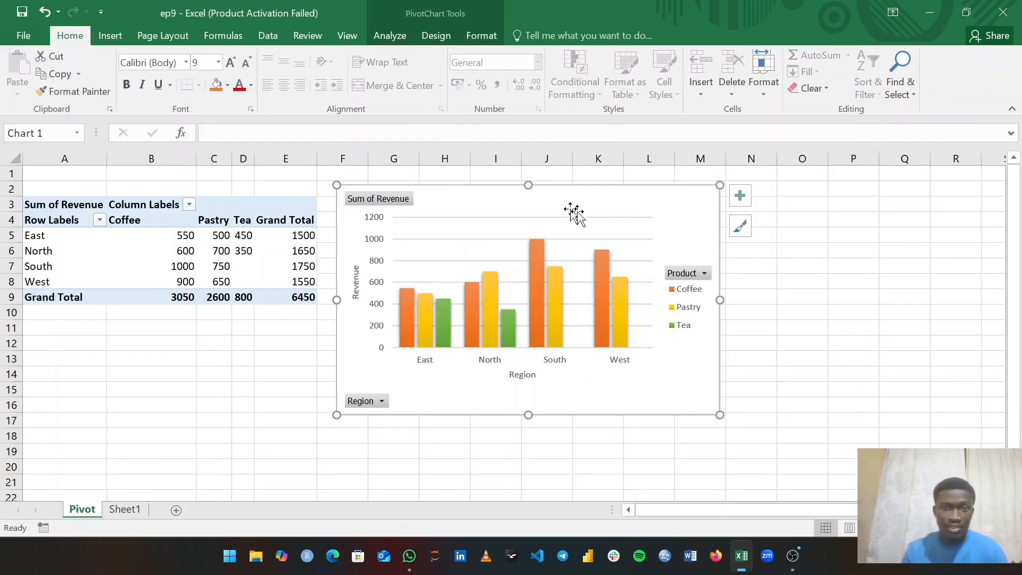
pyautogui.click(397, 40)
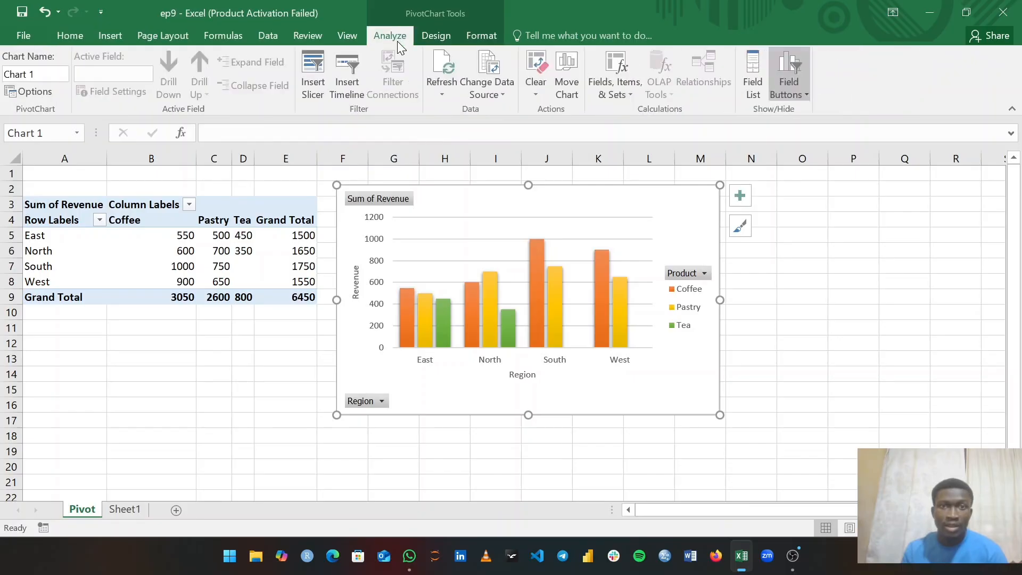
# - Insert slicers for the Date and Product fields on the PivotChart
pyautogui.click(316, 82)
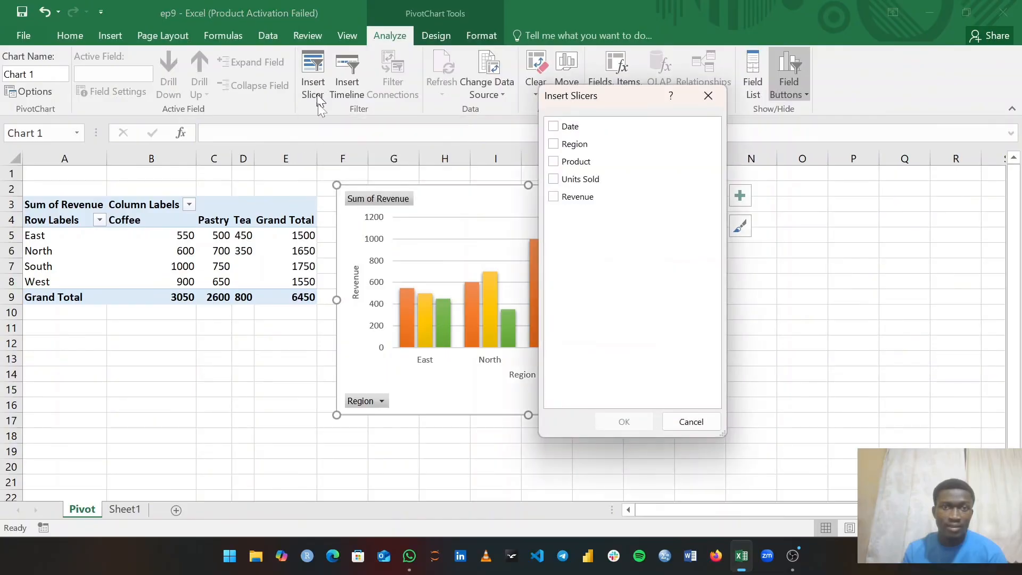
pyautogui.click(555, 129)
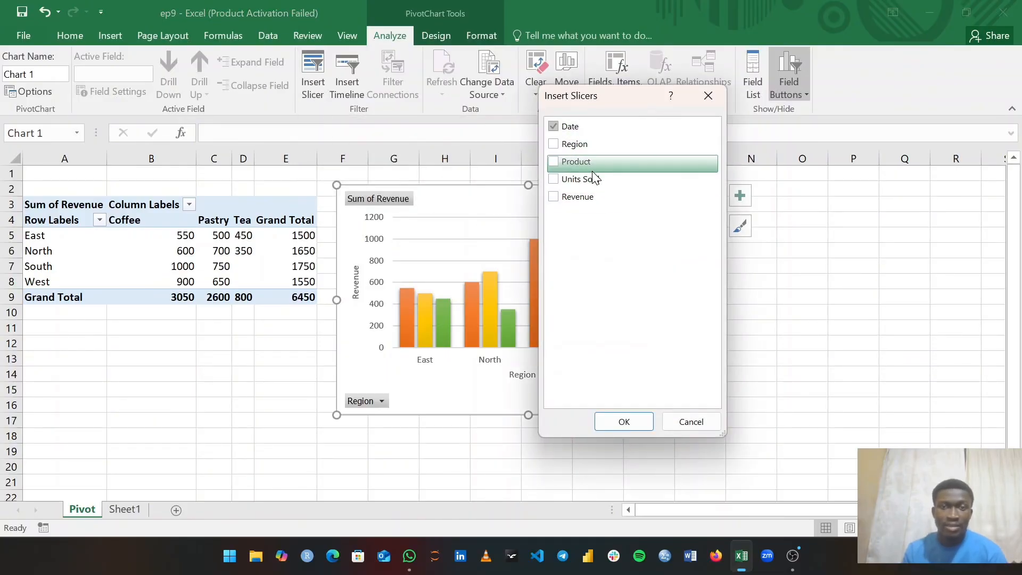
pyautogui.click(555, 161)
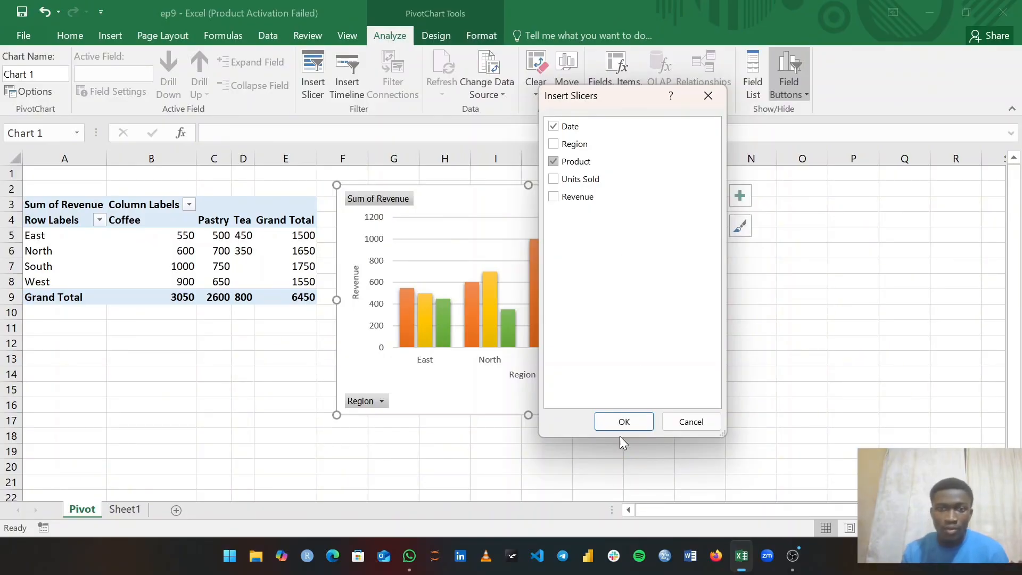
pyautogui.click(625, 421)
# - Place the Product slicer right of the chart with the Date slicer, shortened to 3.83 cm, beneath it
pyautogui.moveTo(558, 262); pyautogui.dragTo(782, 194)
pyautogui.moveTo(500, 221); pyautogui.dragTo(795, 303)
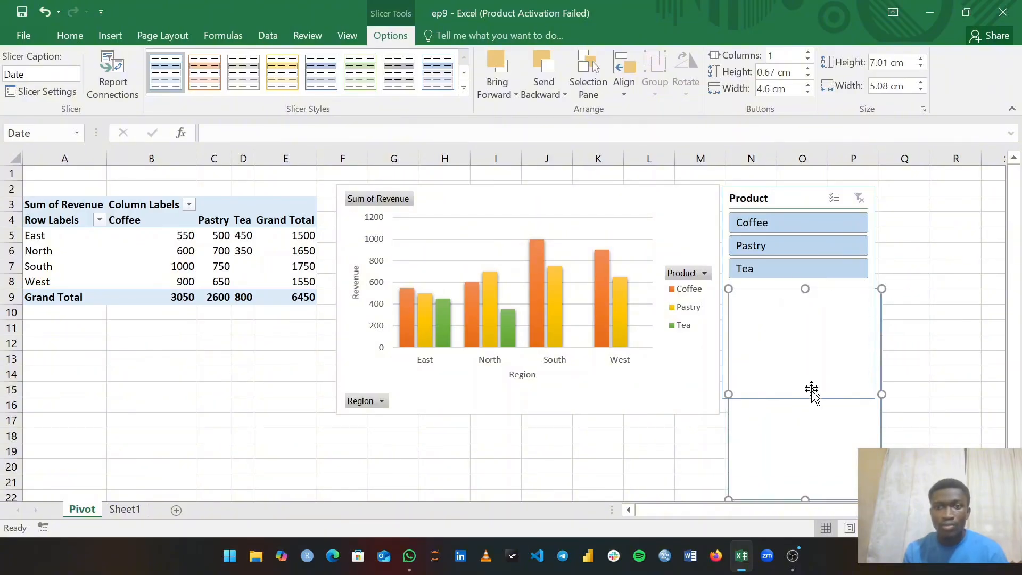
pyautogui.rightClick(818, 429)
pyautogui.click(871, 334)
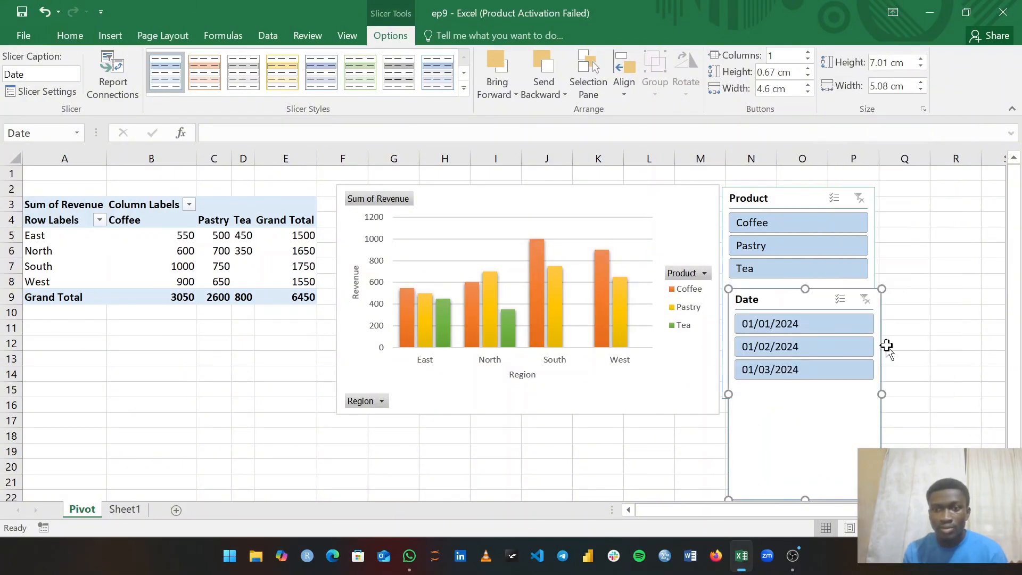
pyautogui.moveTo(785, 297); pyautogui.dragTo(780, 292)
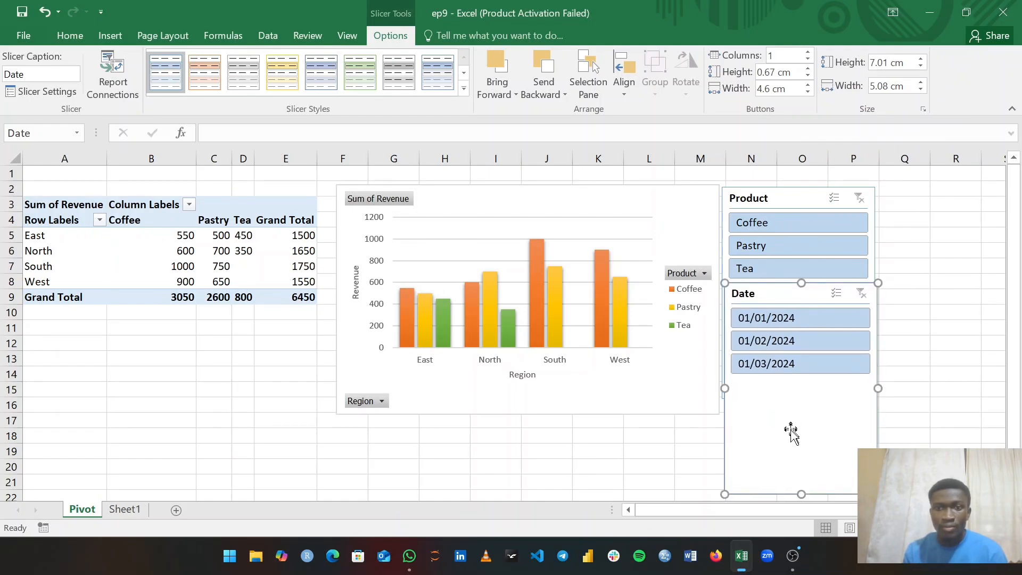
pyautogui.moveTo(803, 492); pyautogui.dragTo(799, 398)
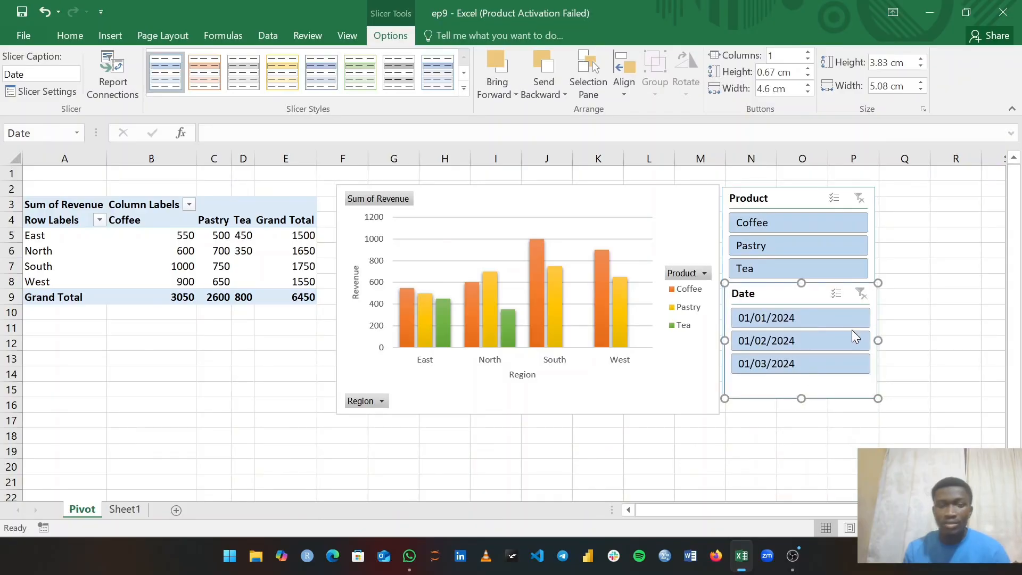
pyautogui.press('Left')
pyautogui.press('Left')
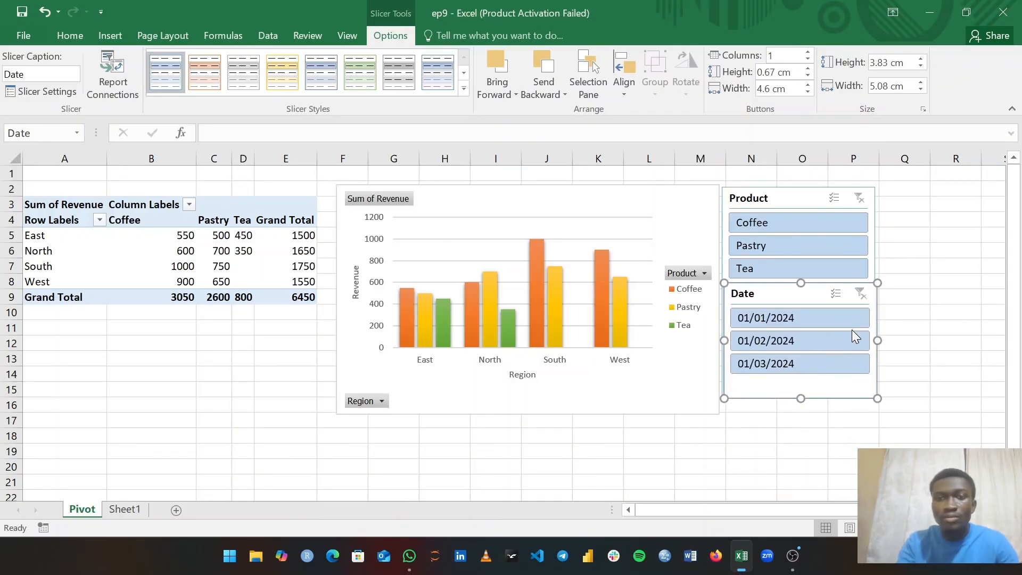
pyautogui.click(920, 313)
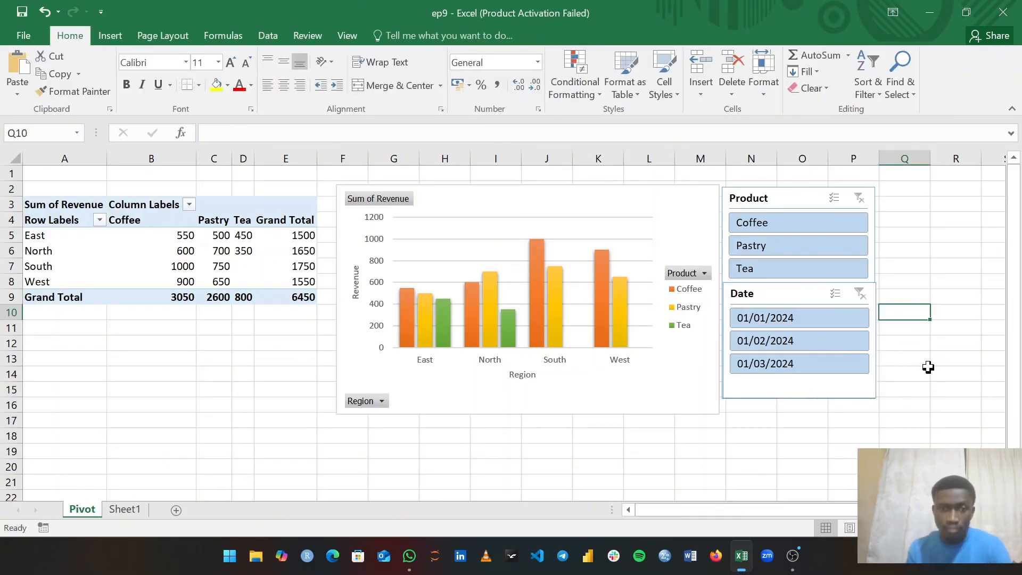
# - Try Coffee, Pastry and Tea in the Product slicer, ending on Coffee only (total 3050)
pyautogui.click(799, 223)
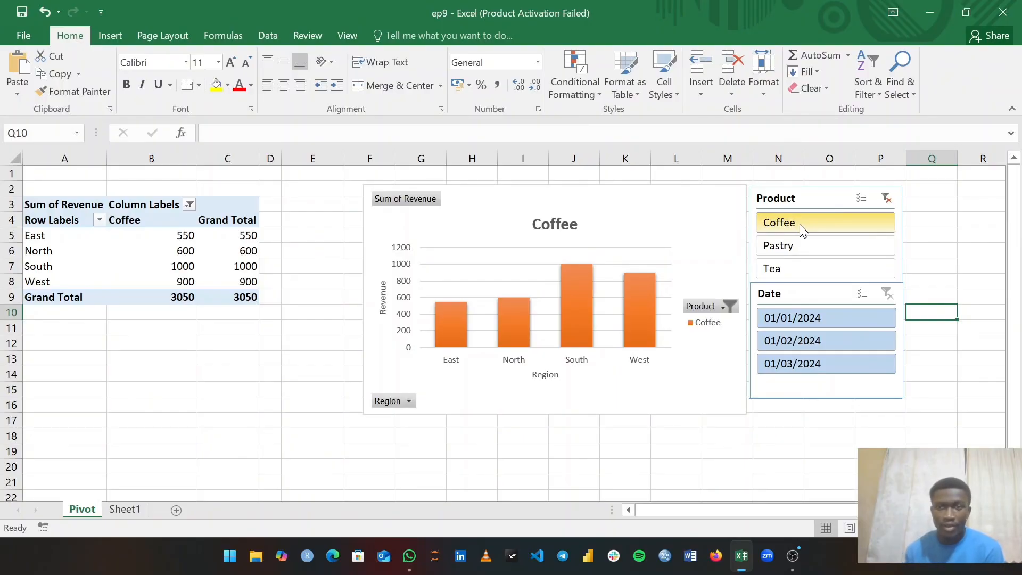
pyautogui.click(787, 243)
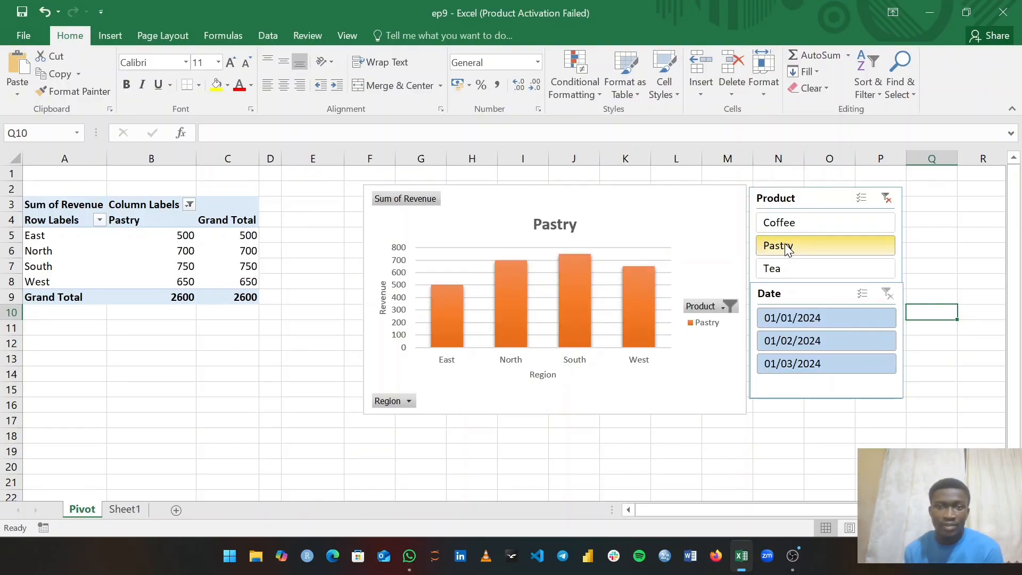
pyautogui.click(779, 269)
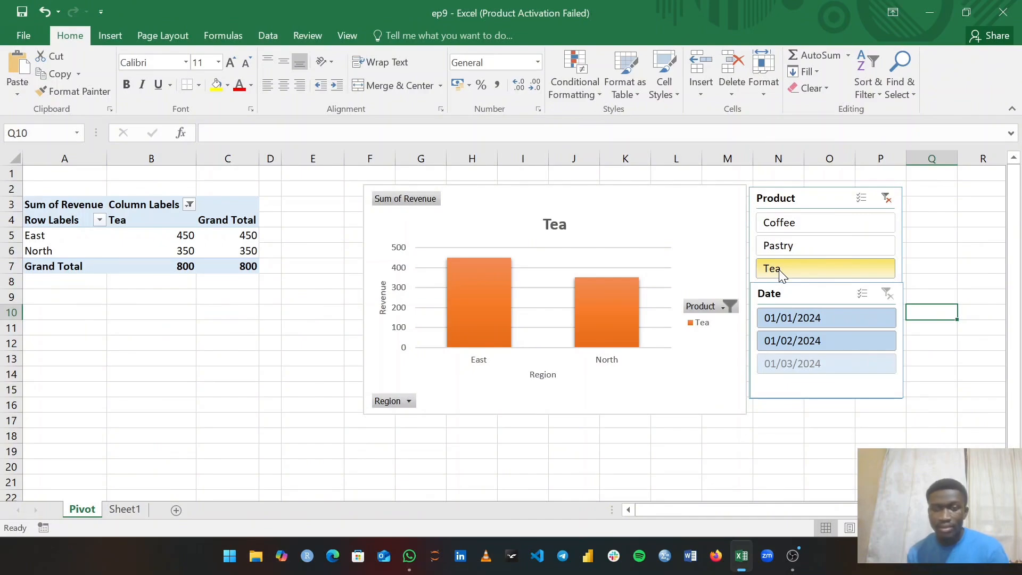
pyautogui.click(787, 222)
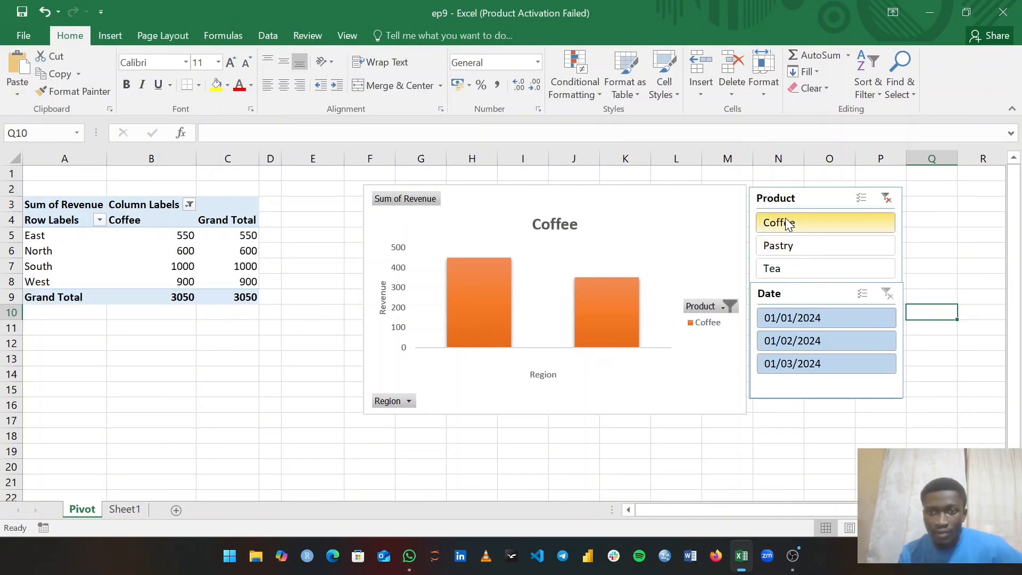
# - Filter the Coffee pivot to 01/01, 01/02 and 01/03/2024 using Date slicer Multi-Select
pyautogui.click(819, 317)
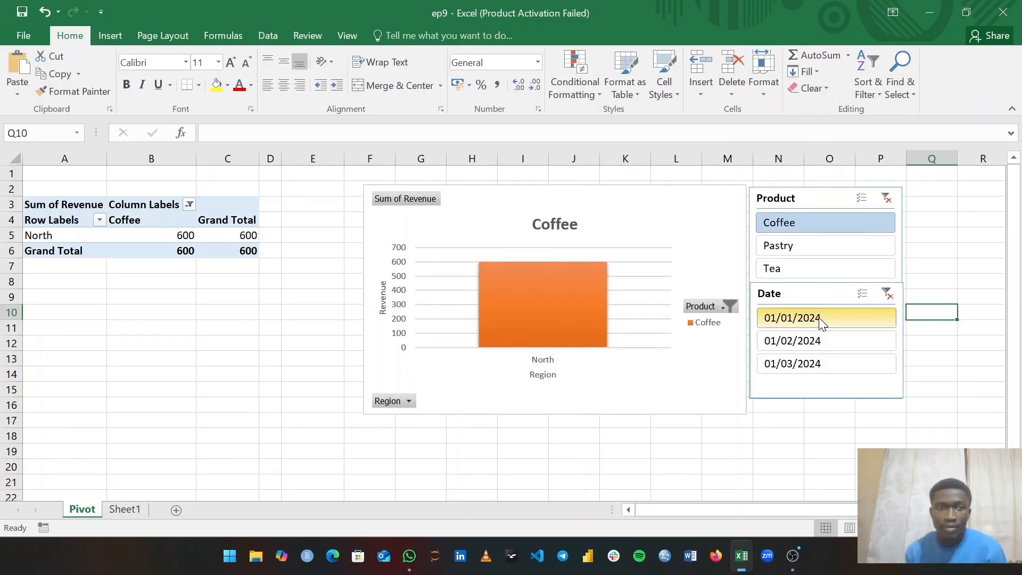
pyautogui.click(862, 299)
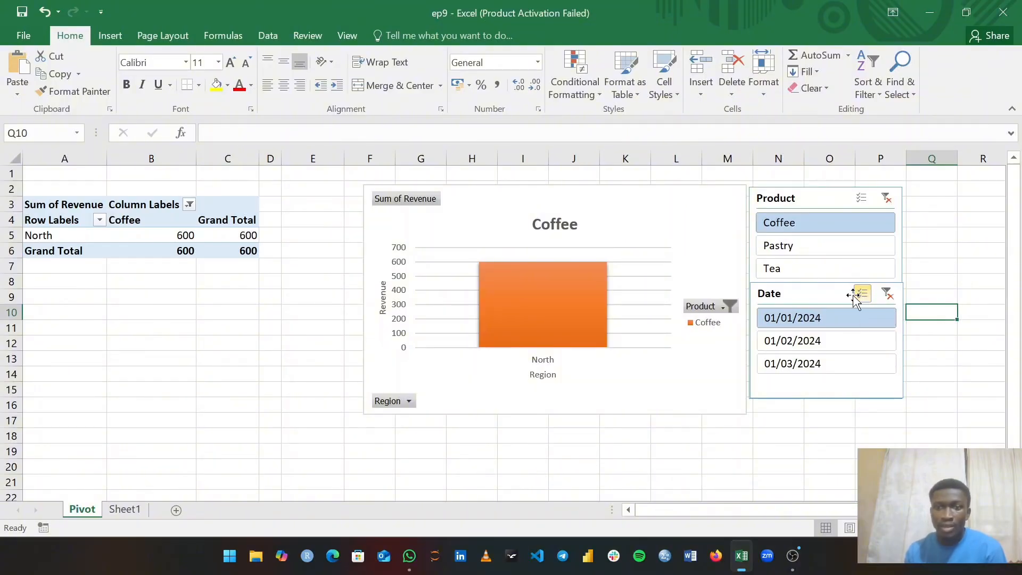
pyautogui.click(812, 345)
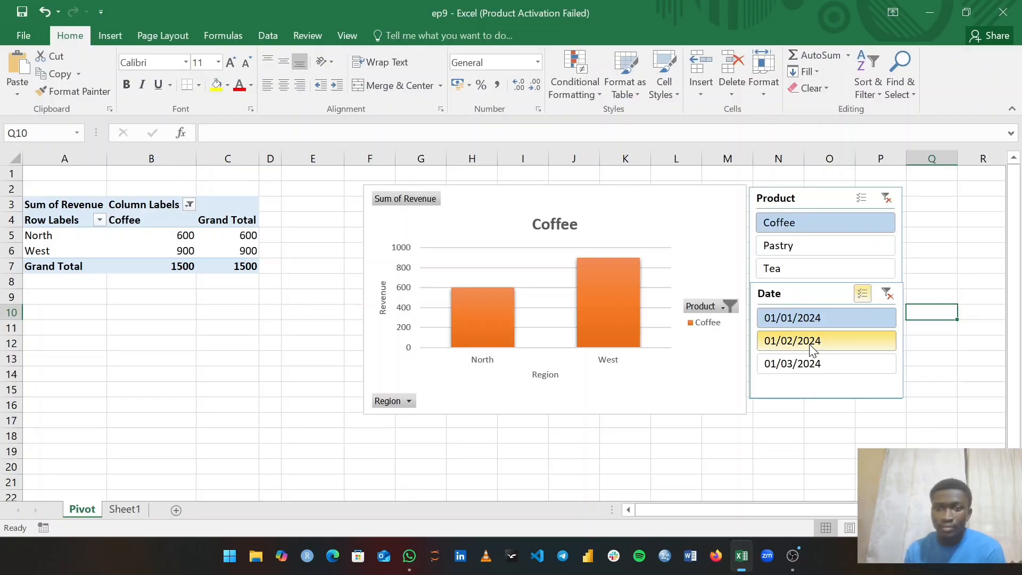
pyautogui.click(795, 367)
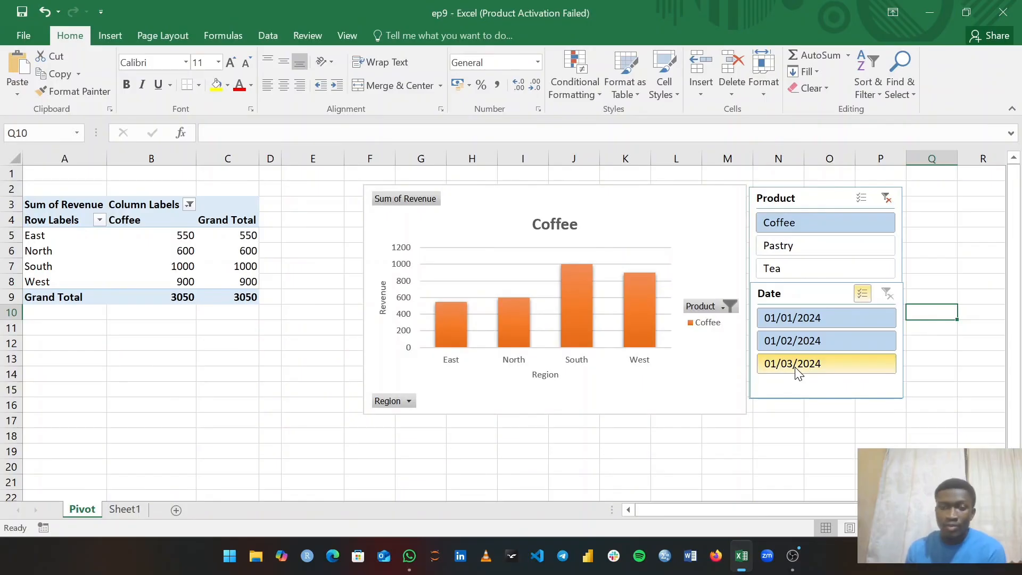
# - Narrow the Date slicer to 01/03/2024 only (total 1550), then switch to Sheet1
pyautogui.click(863, 295)
pyautogui.click(820, 320)
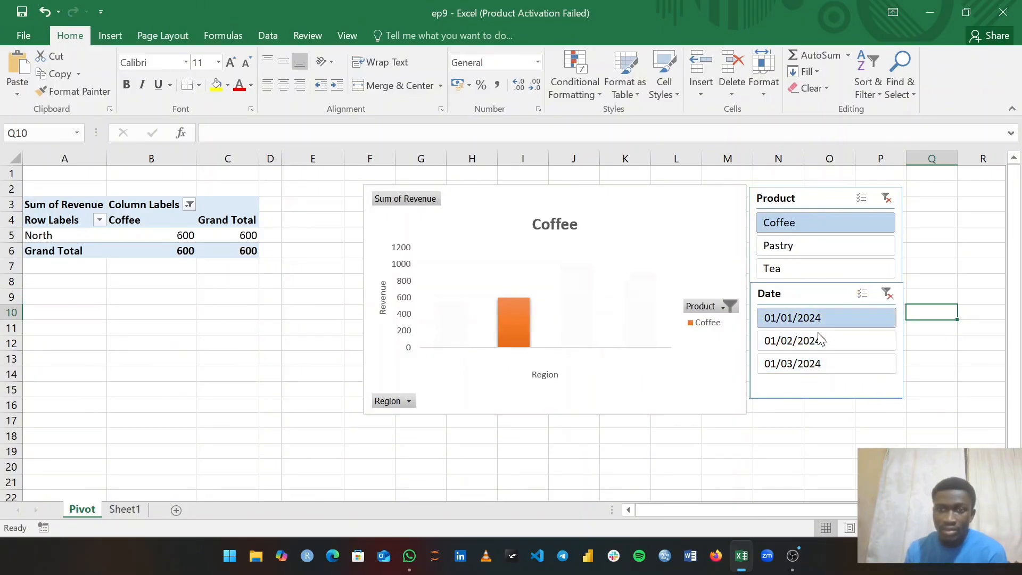
pyautogui.click(820, 365)
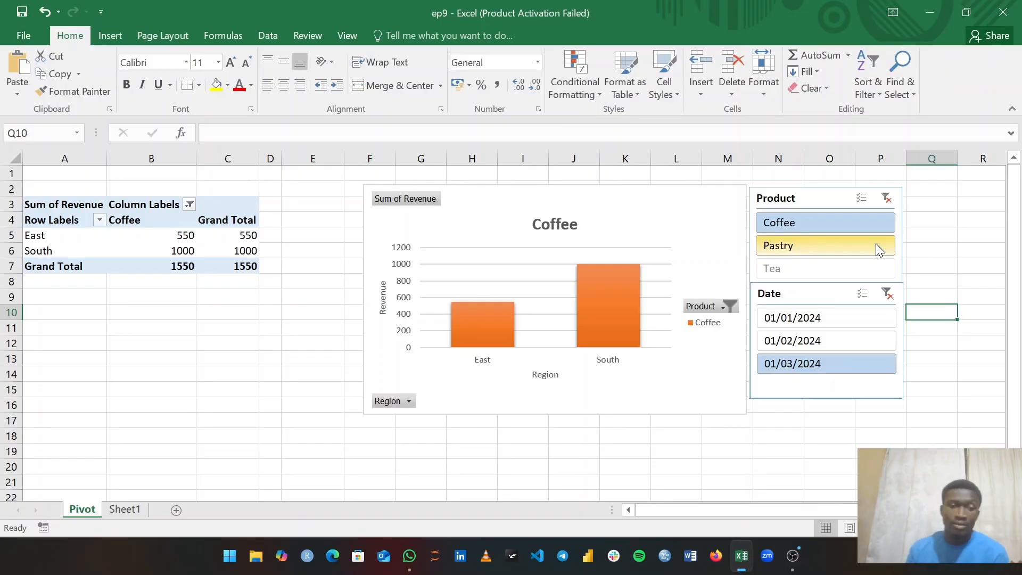
pyautogui.click(122, 513)
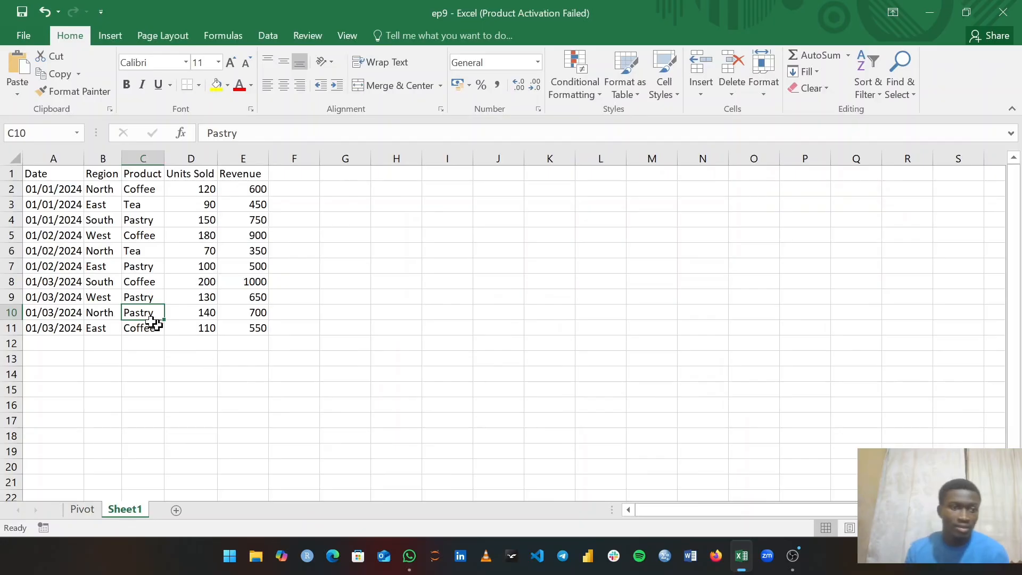
# - Start row 12 with date 01/04/2024 and region south, fixing the typo
pyautogui.click(47, 346)
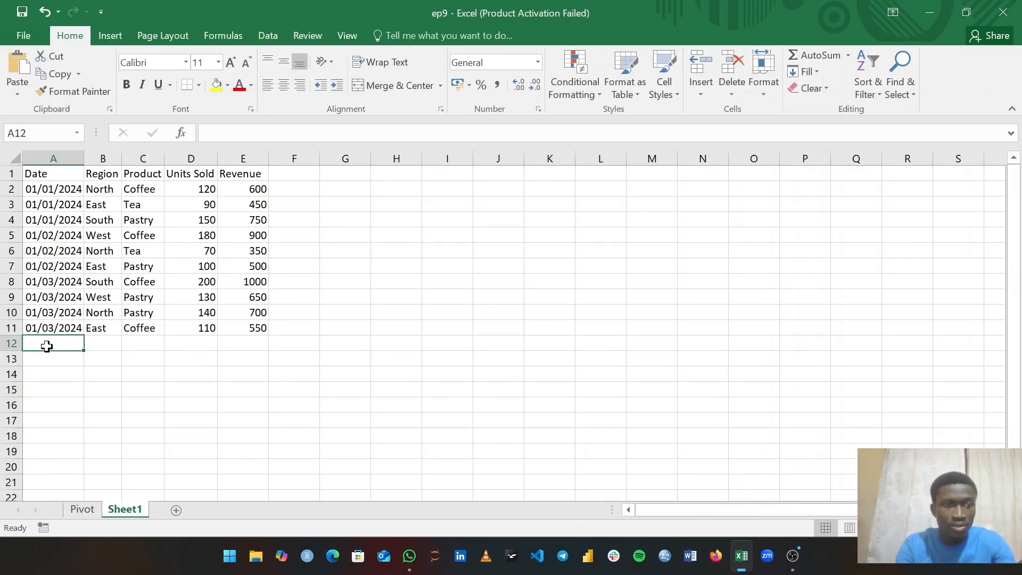
pyautogui.write('01')
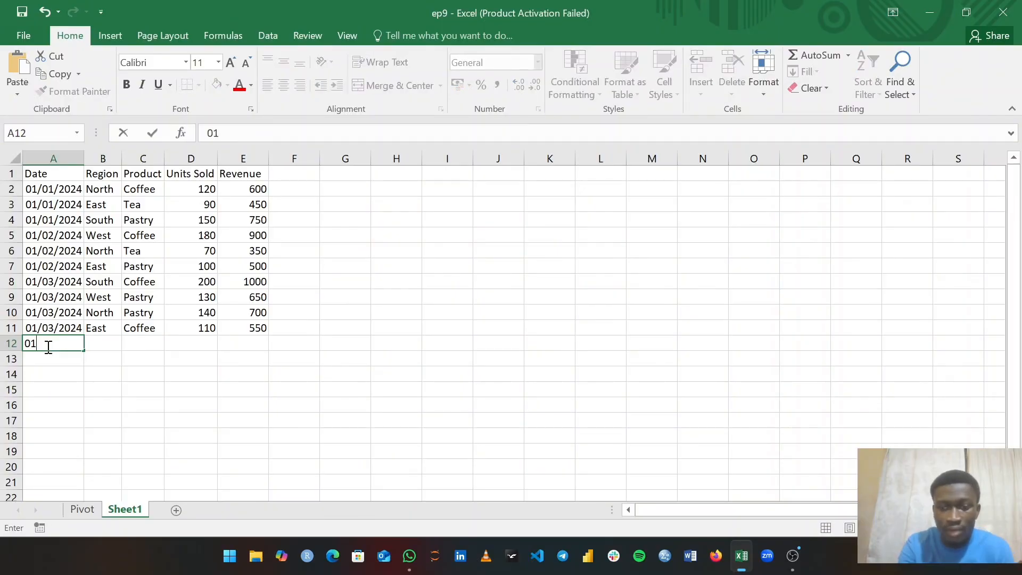
pyautogui.write('/')
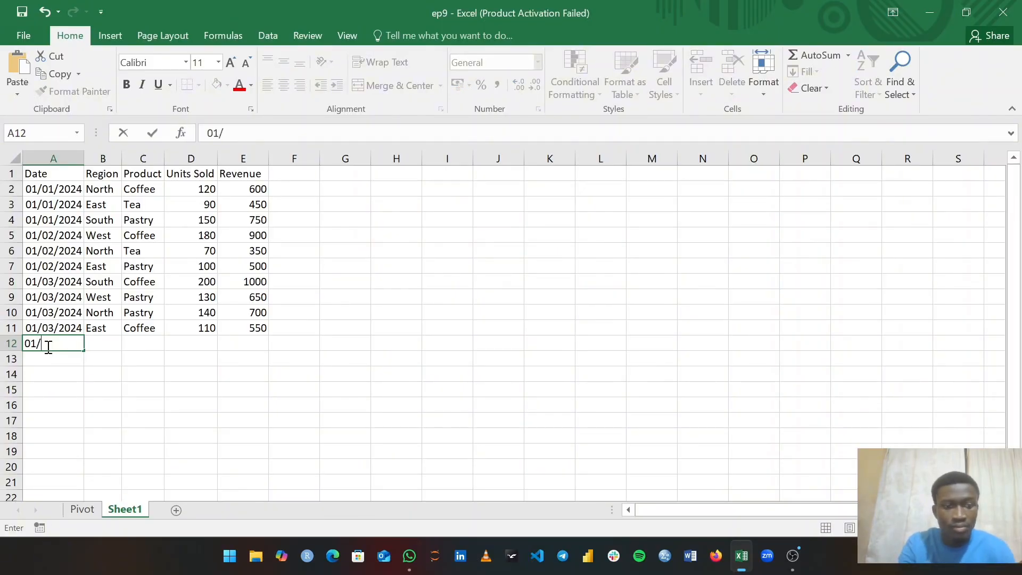
pyautogui.write('04')
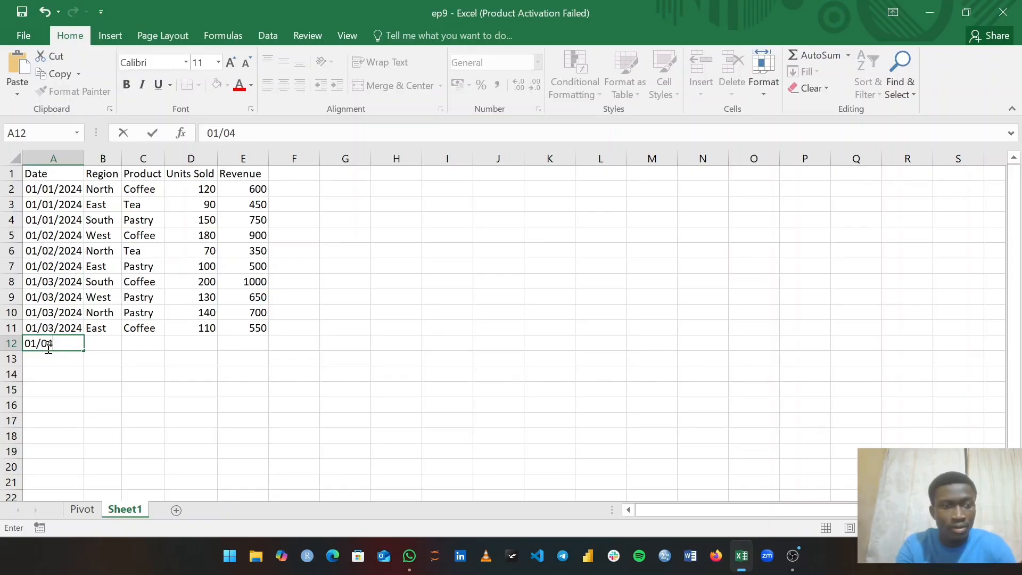
pyautogui.write('/')
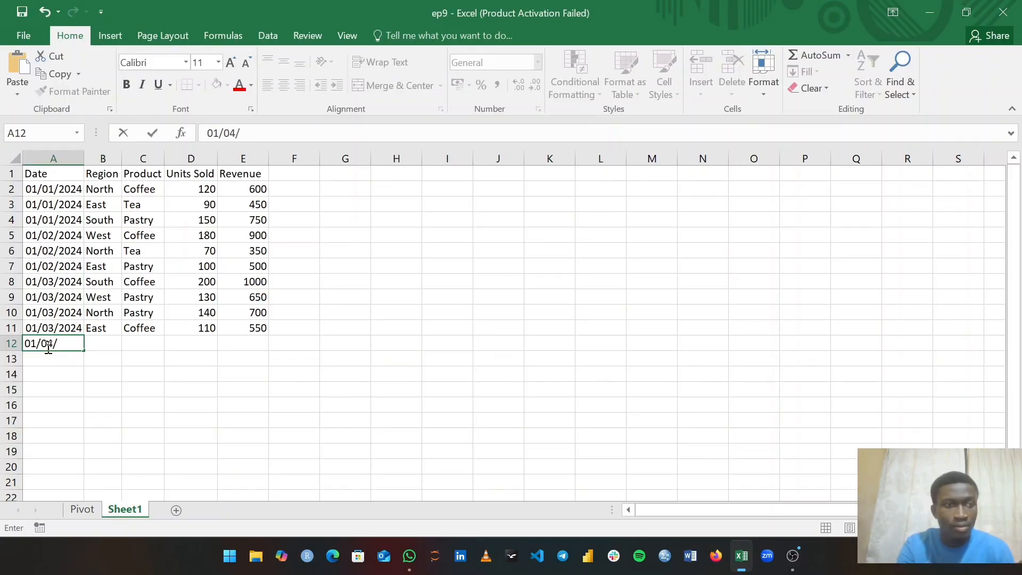
pyautogui.write('2024')
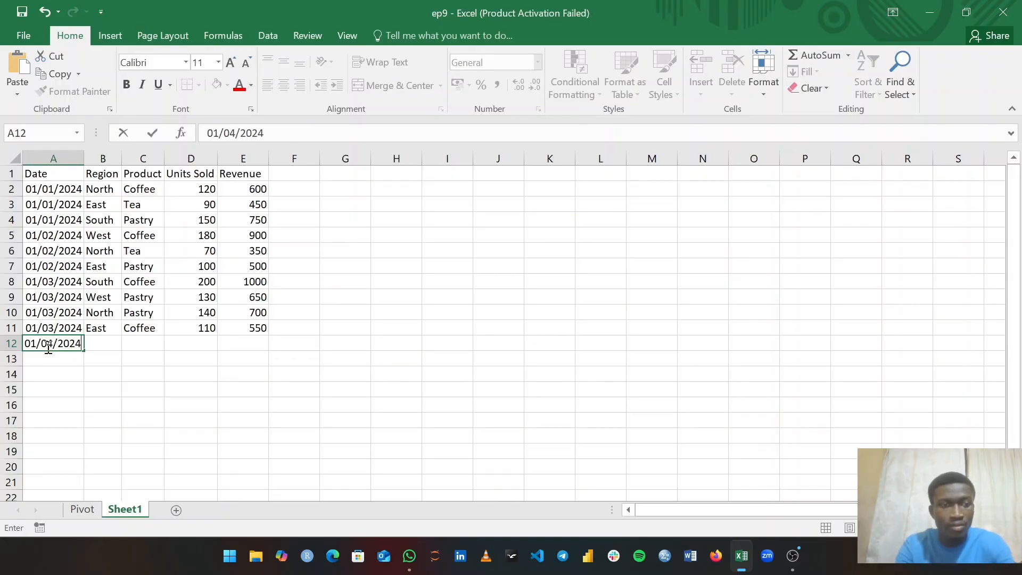
pyautogui.press('Tab')
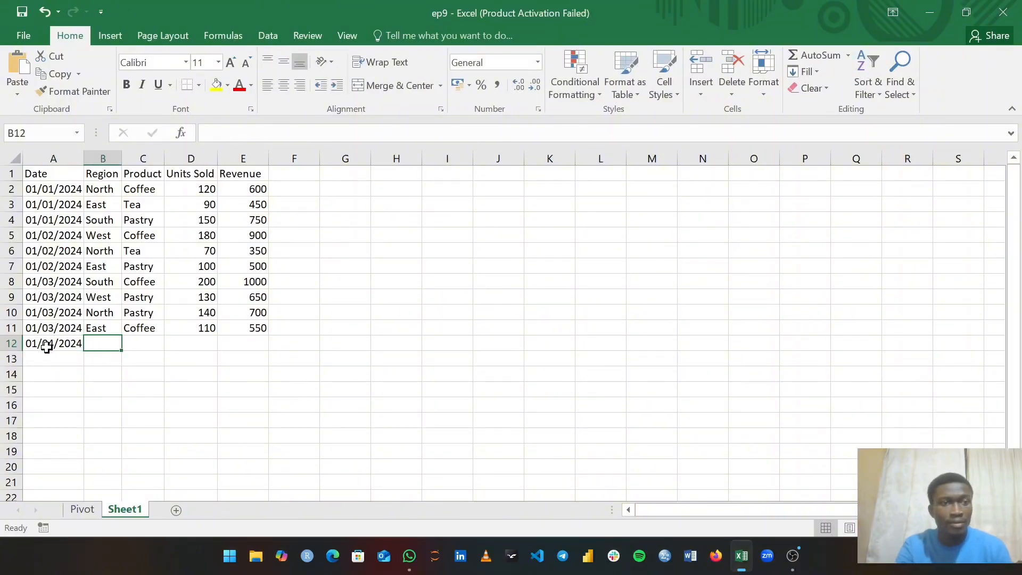
pyautogui.write('souyh')
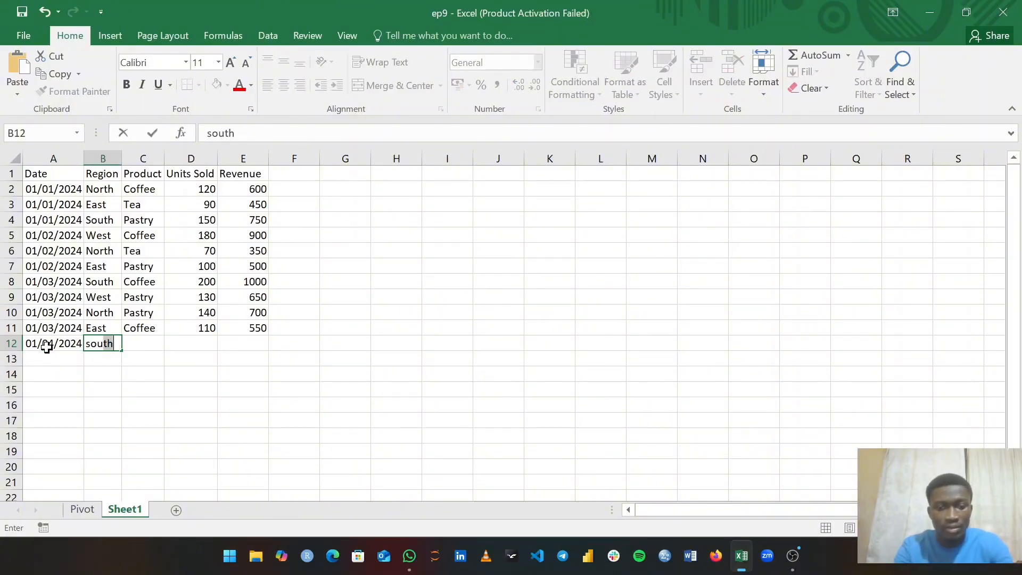
pyautogui.press('BackSpace')
pyautogui.press('BackSpace')
pyautogui.write('yh')
pyautogui.press('BackSpace')
pyautogui.press('BackSpace')
pyautogui.write('t')
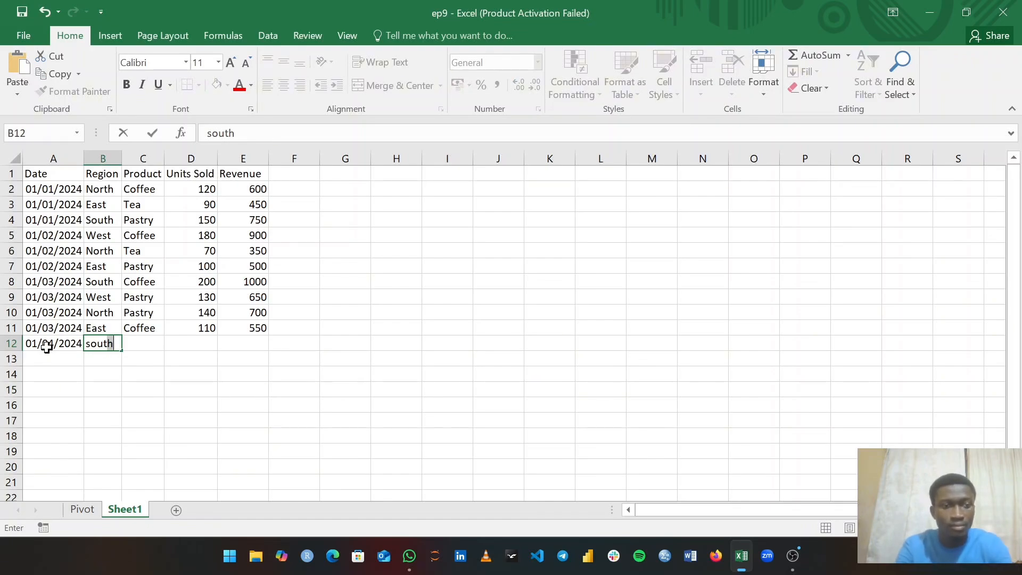
pyautogui.write('h')
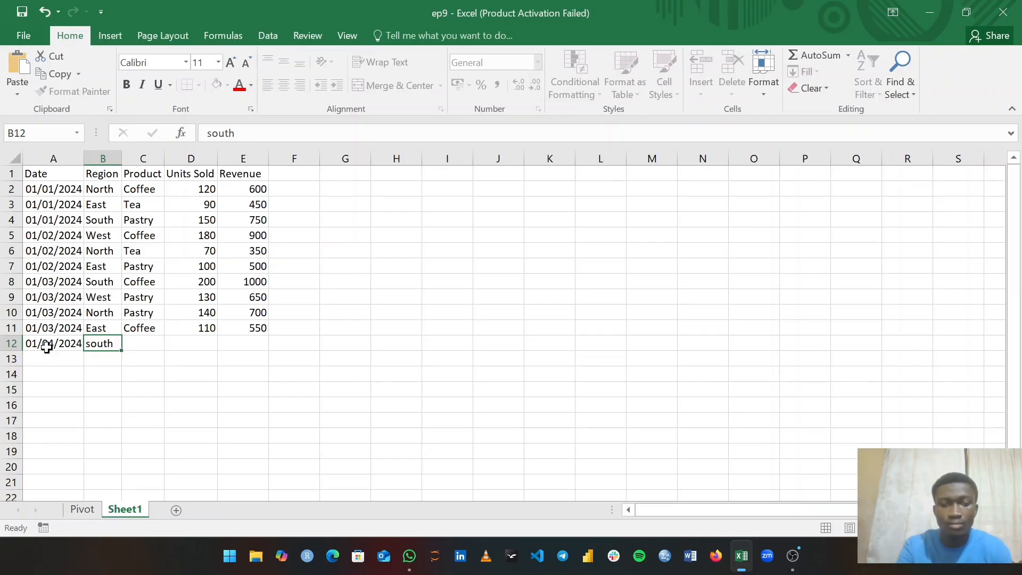
pyautogui.press('Tab')
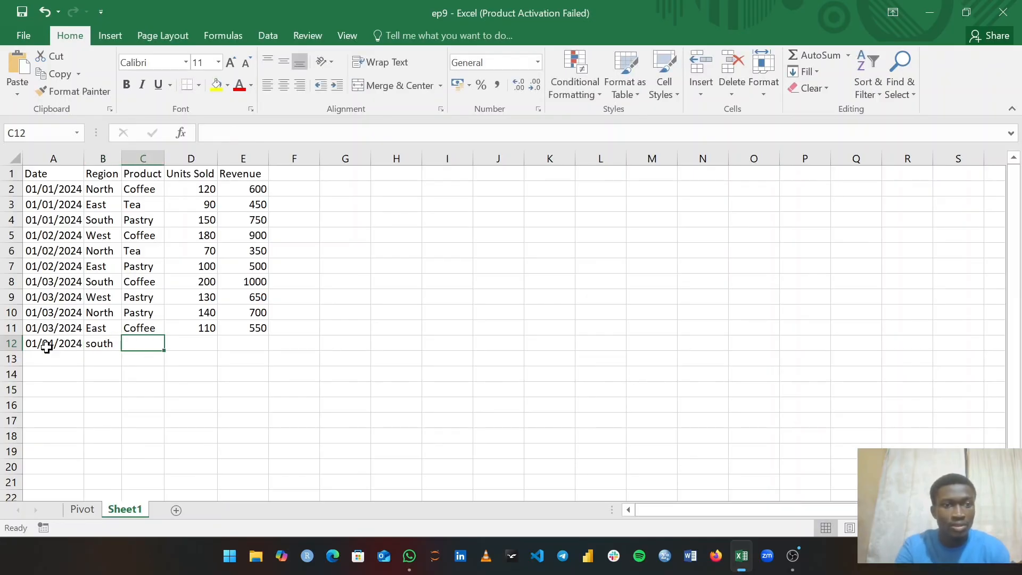
# - Fill row 12 with product pastry, 90 units and 400 revenue
pyautogui.write('pastr')
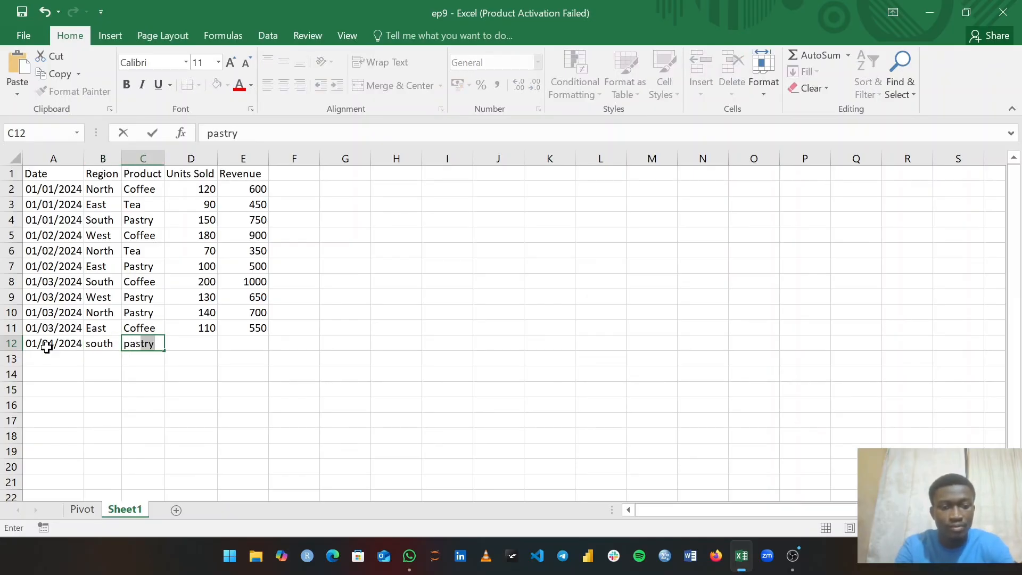
pyautogui.write('y')
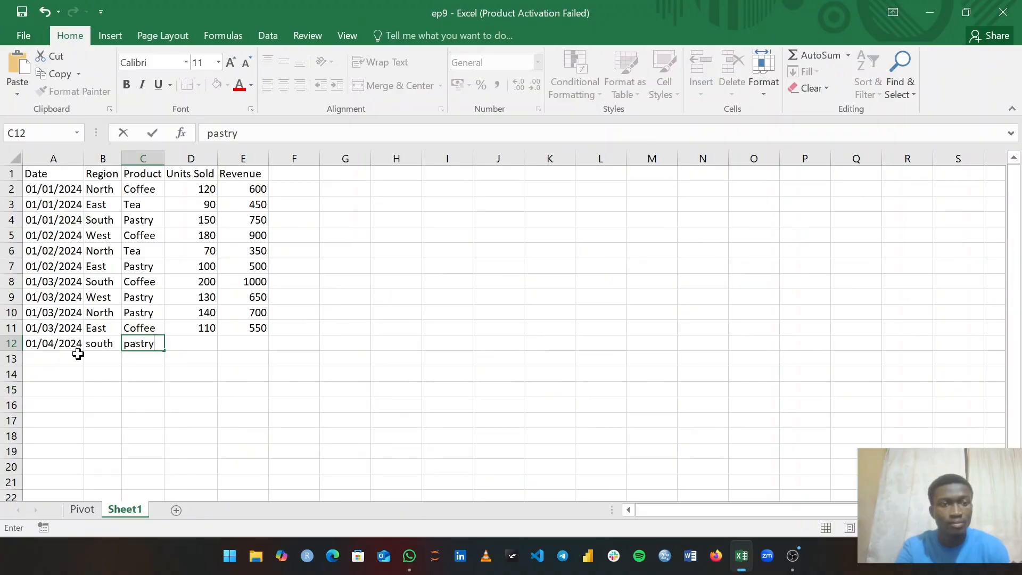
pyautogui.press('Tab')
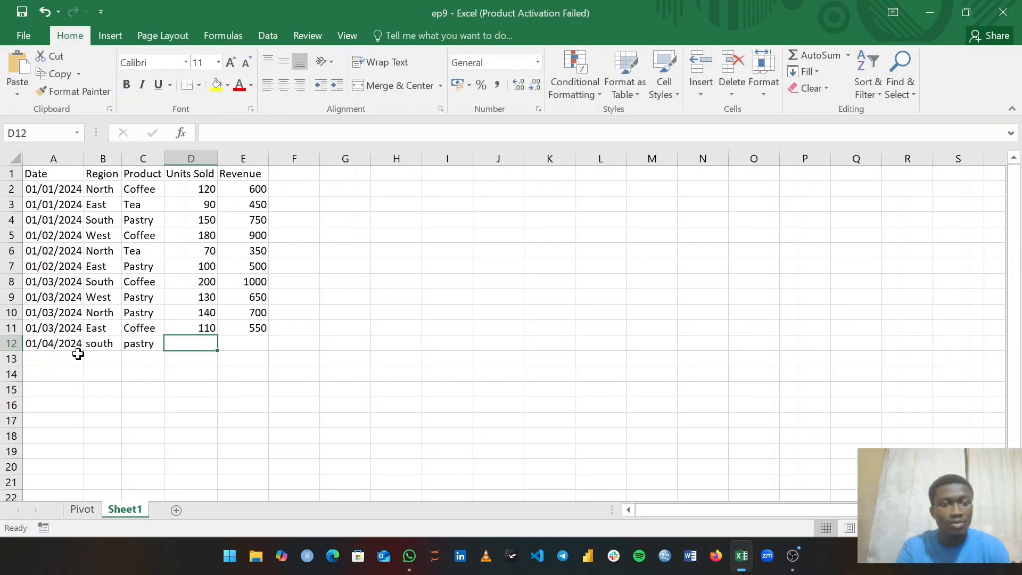
pyautogui.write('90')
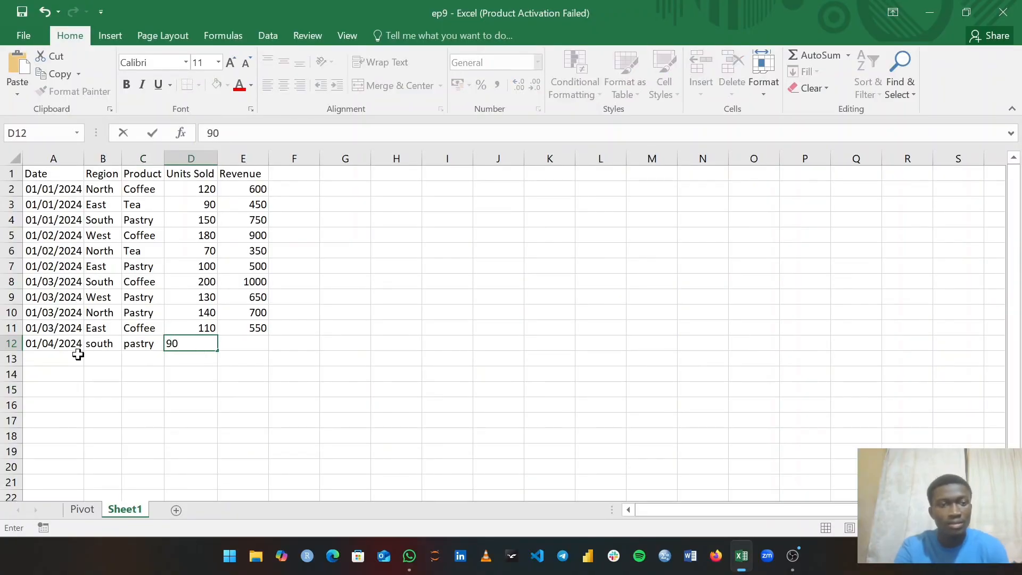
pyautogui.click(246, 343)
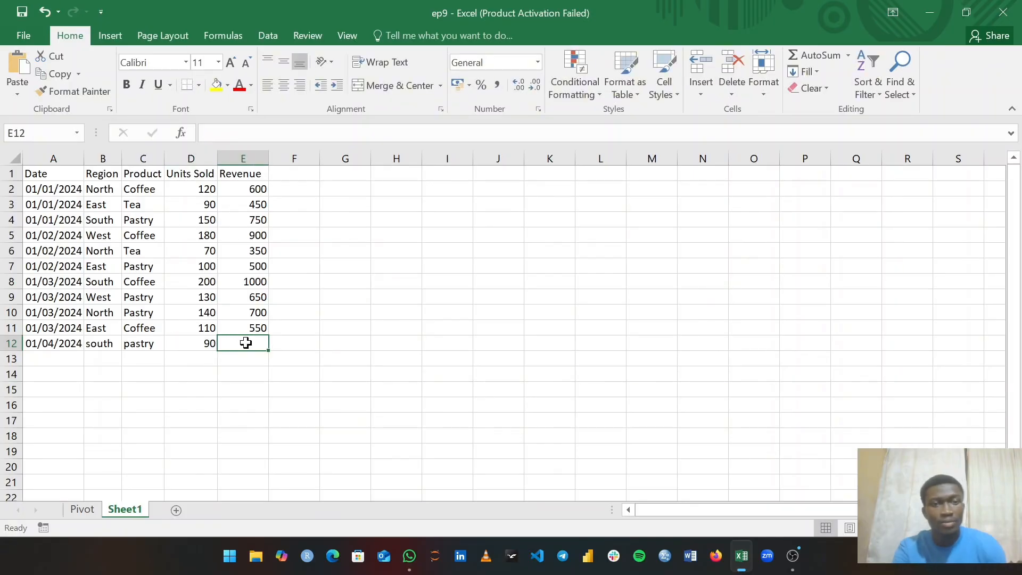
pyautogui.write('400')
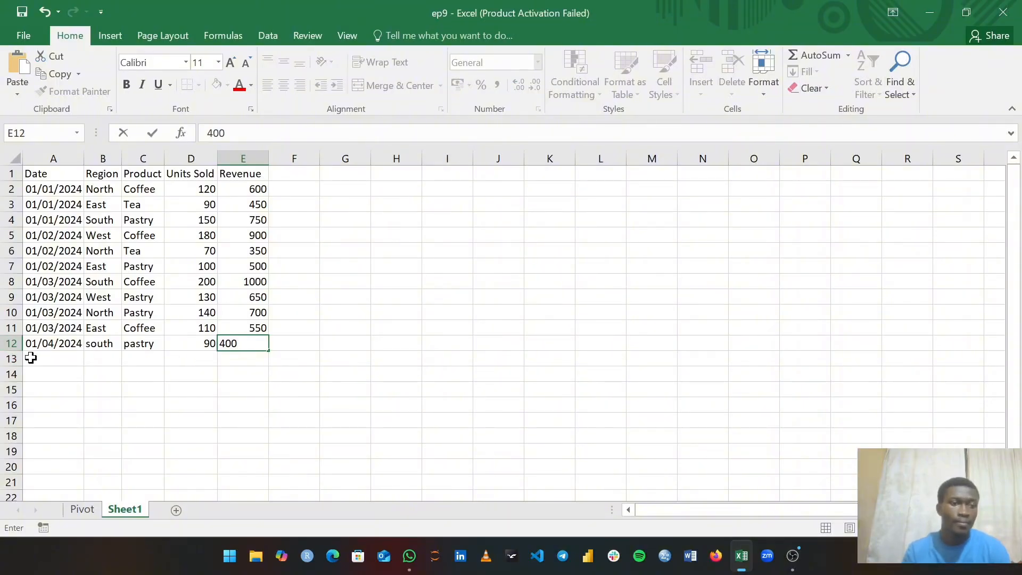
pyautogui.click(40, 359)
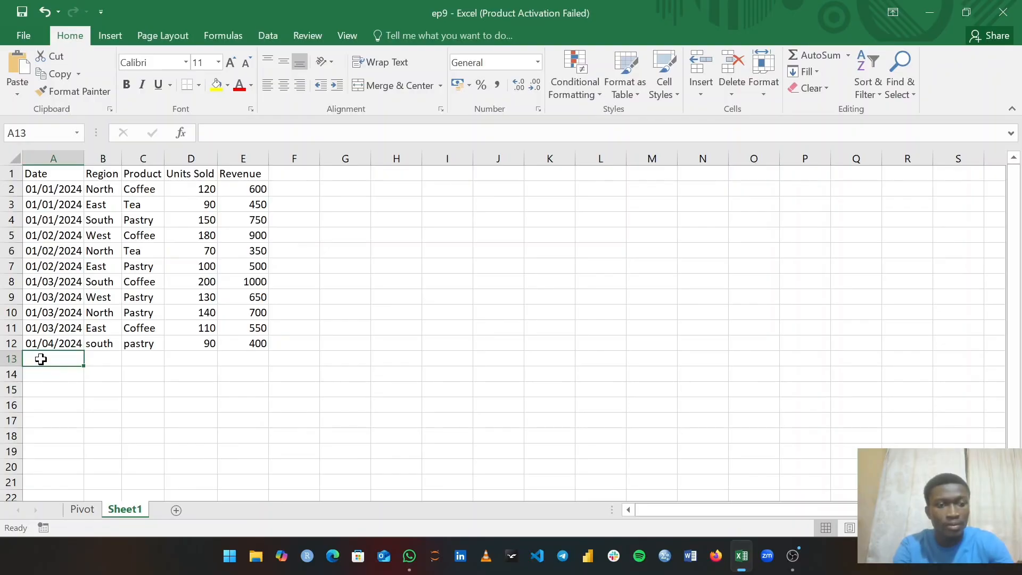
# - Start row 13 with date 01/04/2024 and region East
pyautogui.write('01')
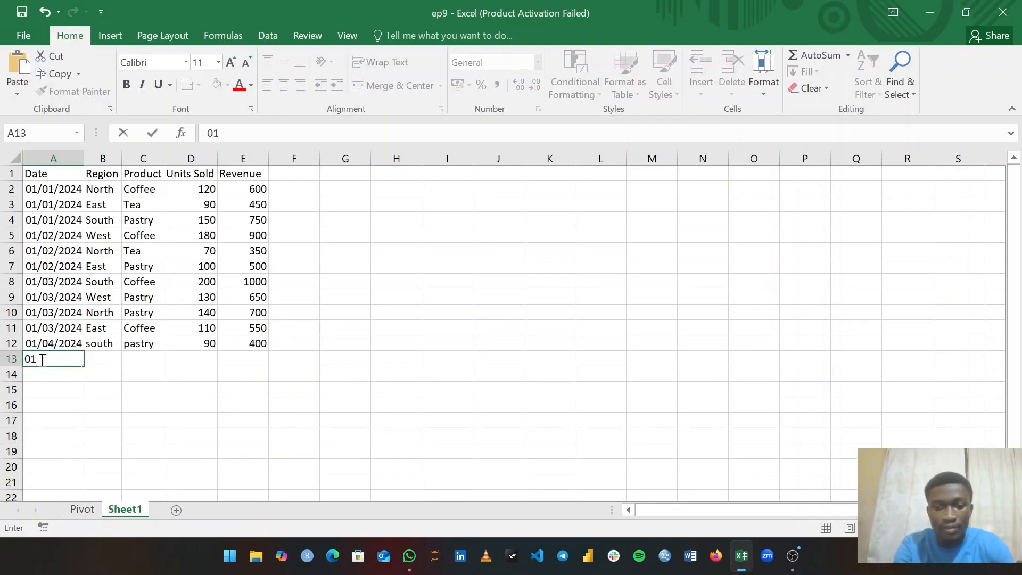
pyautogui.write('/')
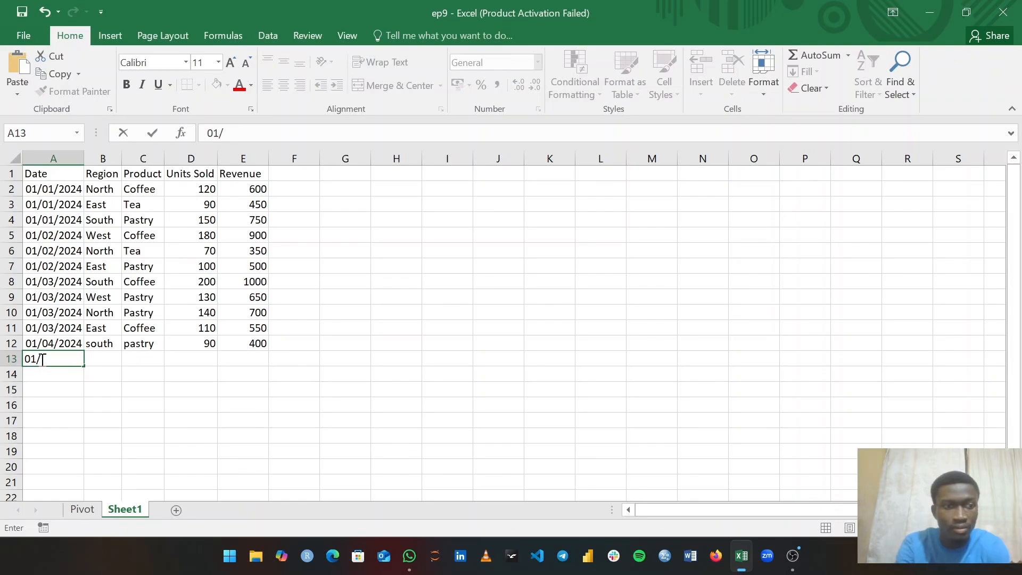
pyautogui.write('04/')
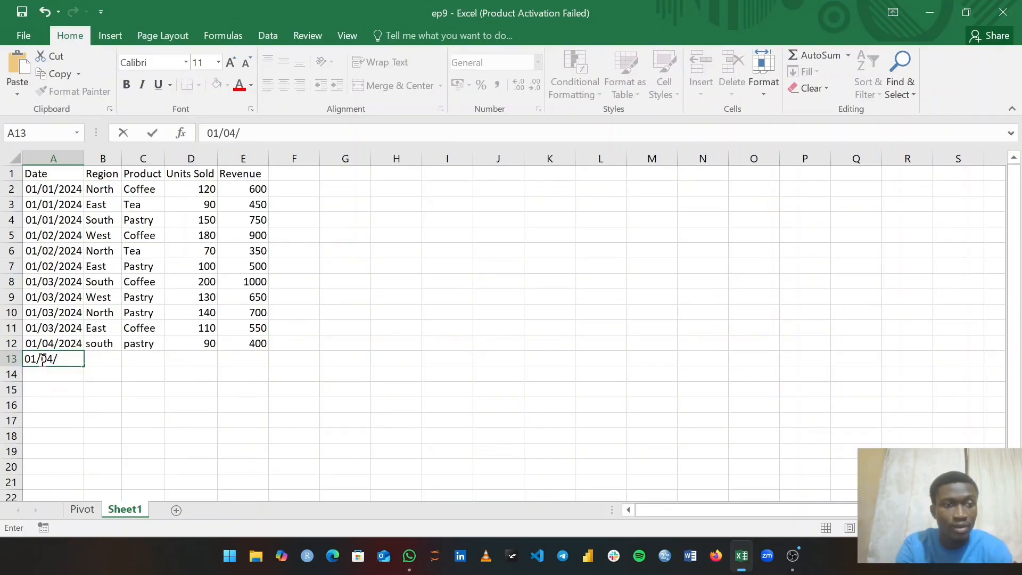
pyautogui.write('2024')
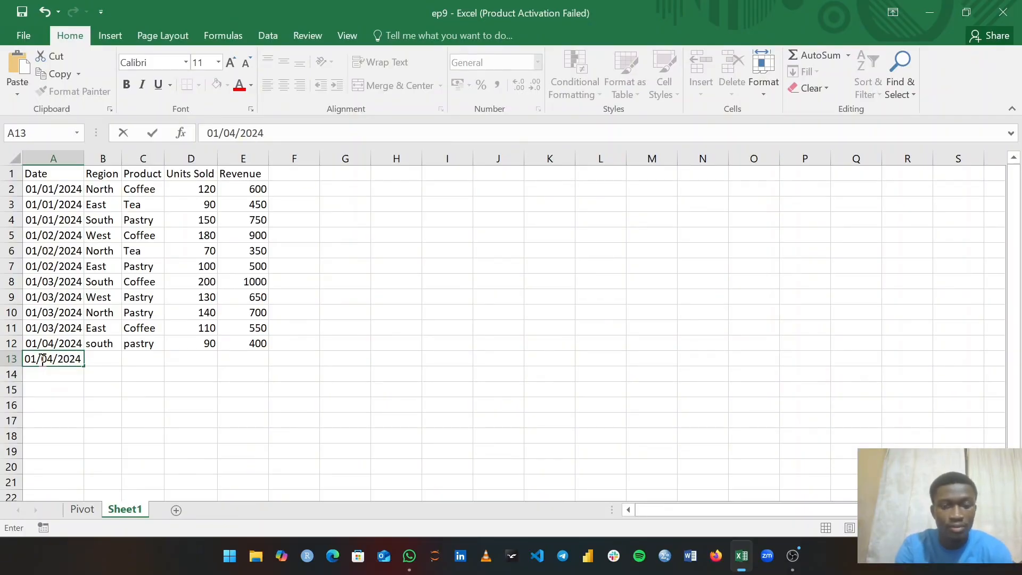
pyautogui.press('Tab')
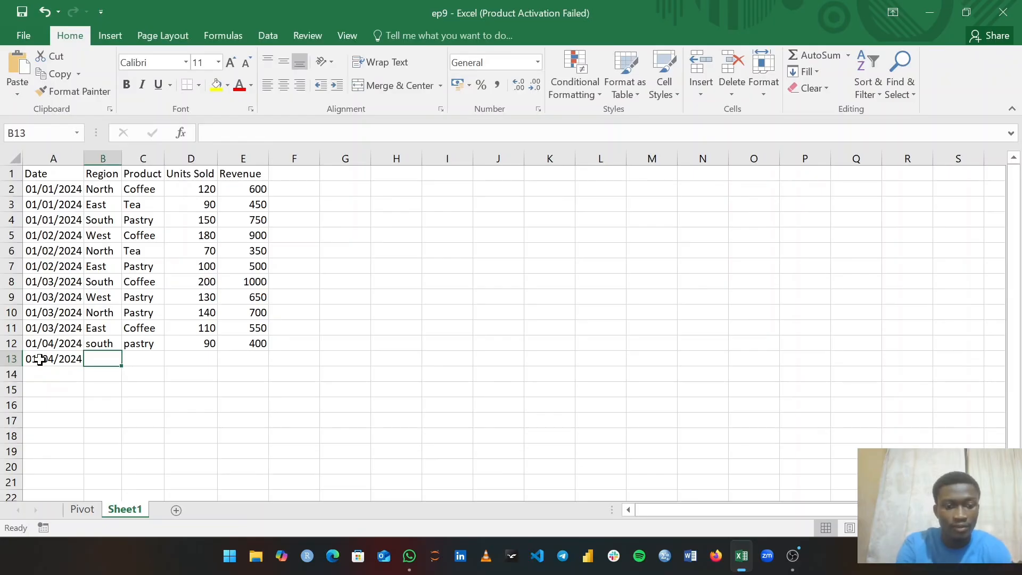
pyautogui.write('east')
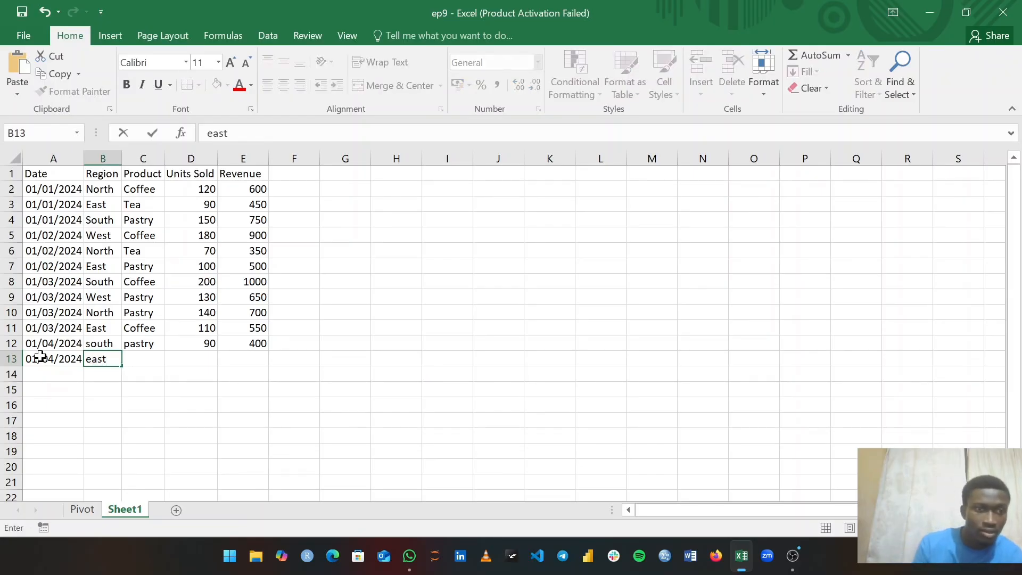
pyautogui.click(95, 360)
pyautogui.doubleClick(96, 360)
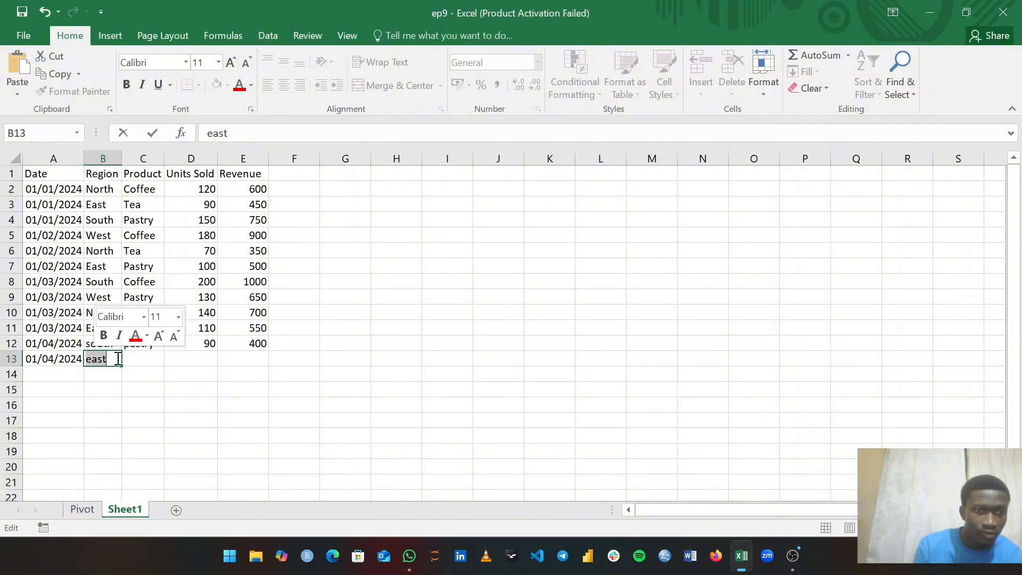
pyautogui.click(104, 359)
pyautogui.press('Home')
pyautogui.press('Delete')
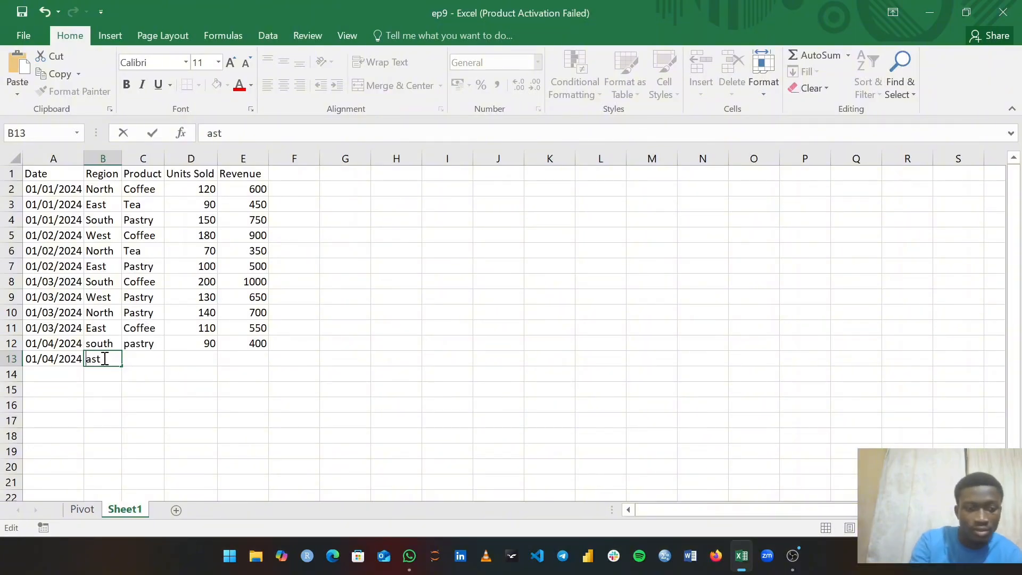
pyautogui.write('E')
# - Capitalise row 12's region to South
pyautogui.click(89, 340)
pyautogui.doubleClick(94, 342)
pyautogui.press('Home')
pyautogui.press('Delete')
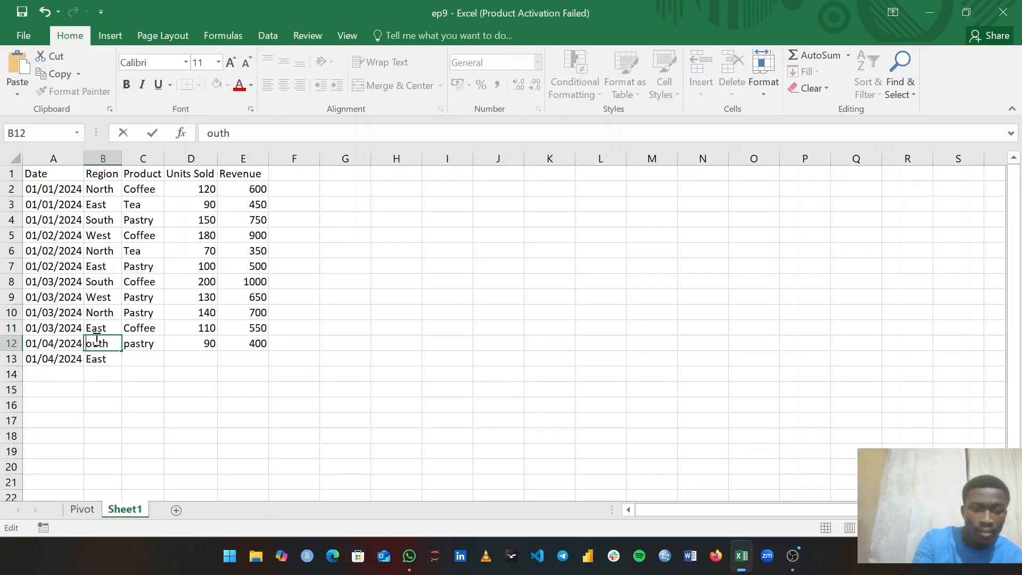
pyautogui.write('S')
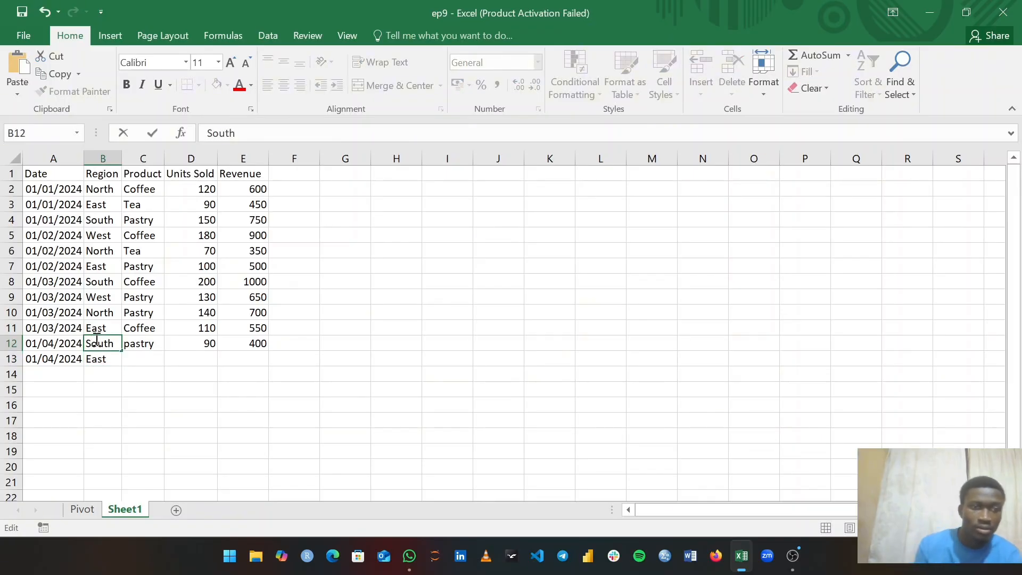
# - Enter Tea as row 13's product and capitalise row 12's product to Pastry
pyautogui.click(138, 357)
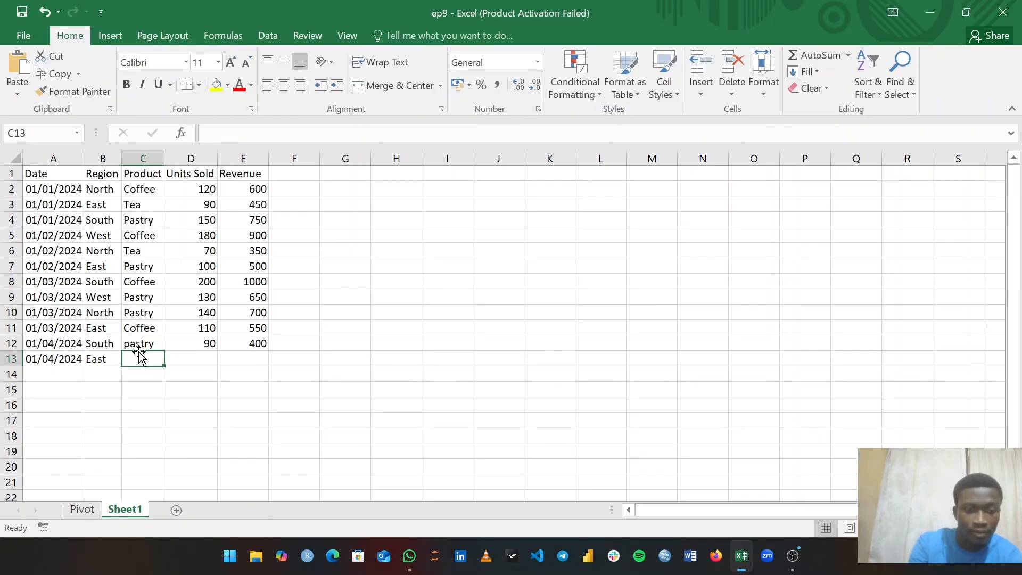
pyautogui.write('Tea')
pyautogui.doubleClick(132, 344)
pyautogui.press('BackSpace')
pyautogui.write('P')
pyautogui.click(188, 355)
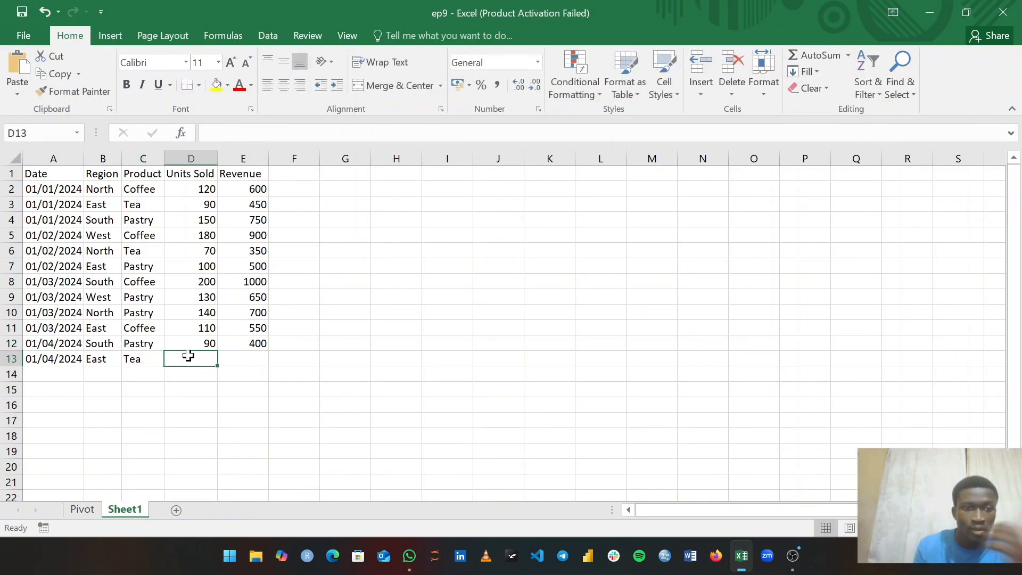
# - Enter 100 units and 540 revenue for row 13
pyautogui.write('100')
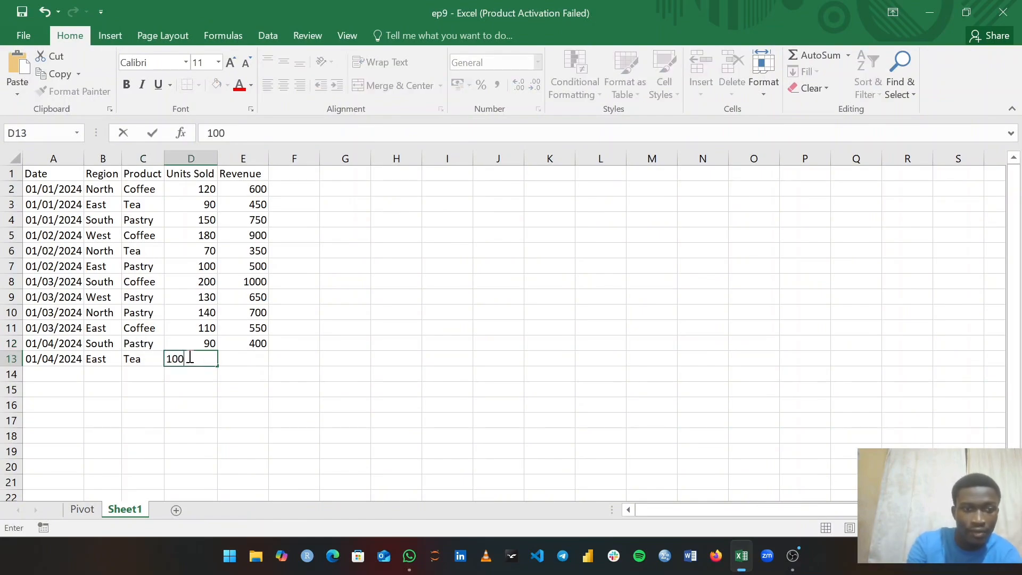
pyautogui.click(251, 360)
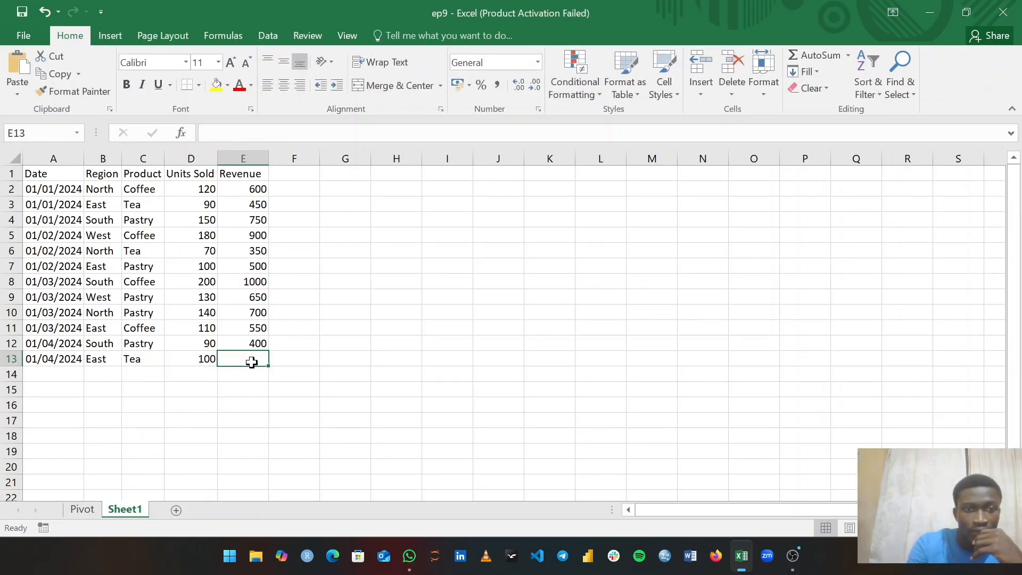
pyautogui.write('540')
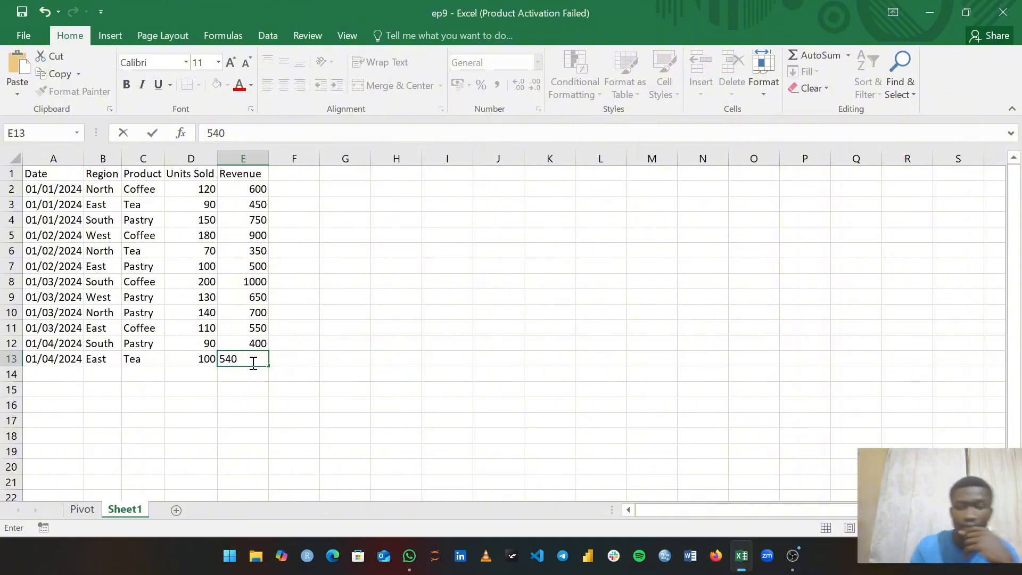
pyautogui.press('Tab')
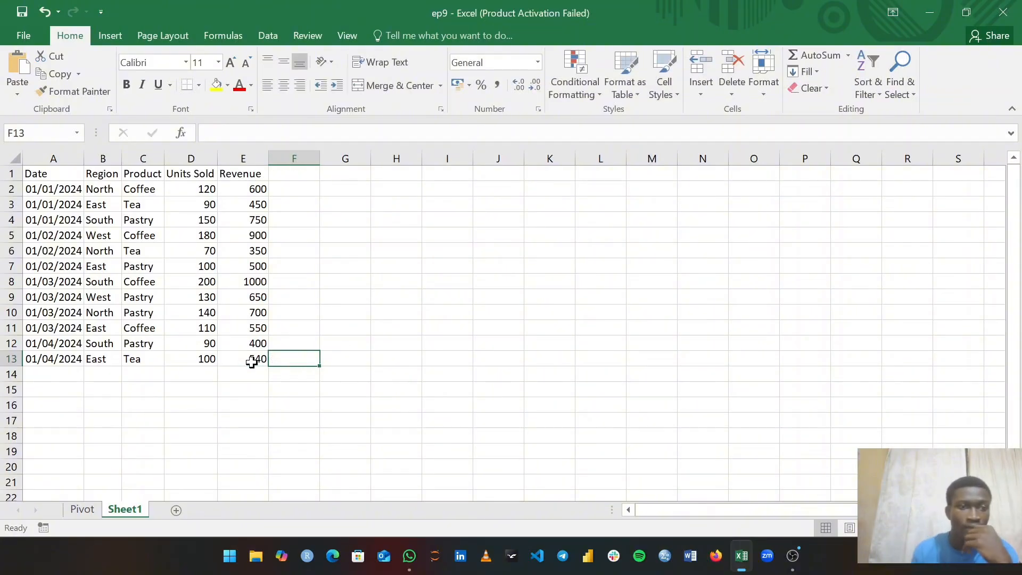
pyautogui.click(62, 378)
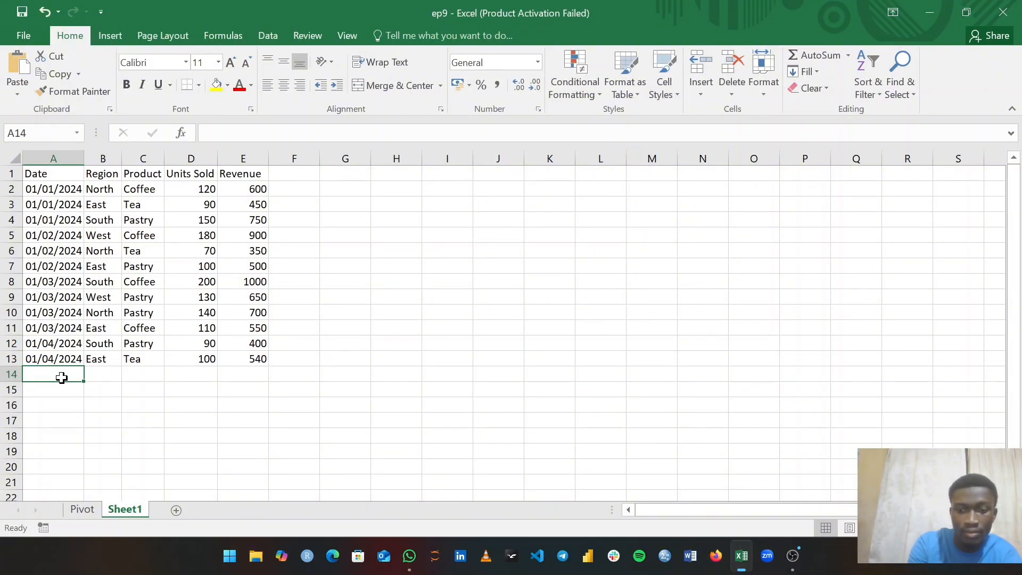
# - Start row 14 with date 01/04/2024 and region West
pyautogui.write('01/04')
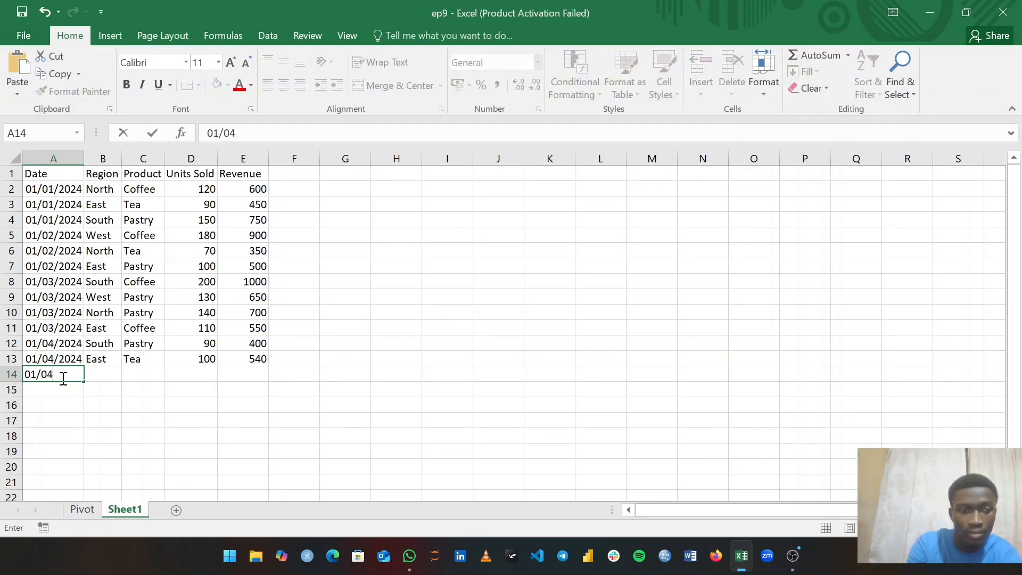
pyautogui.write('/')
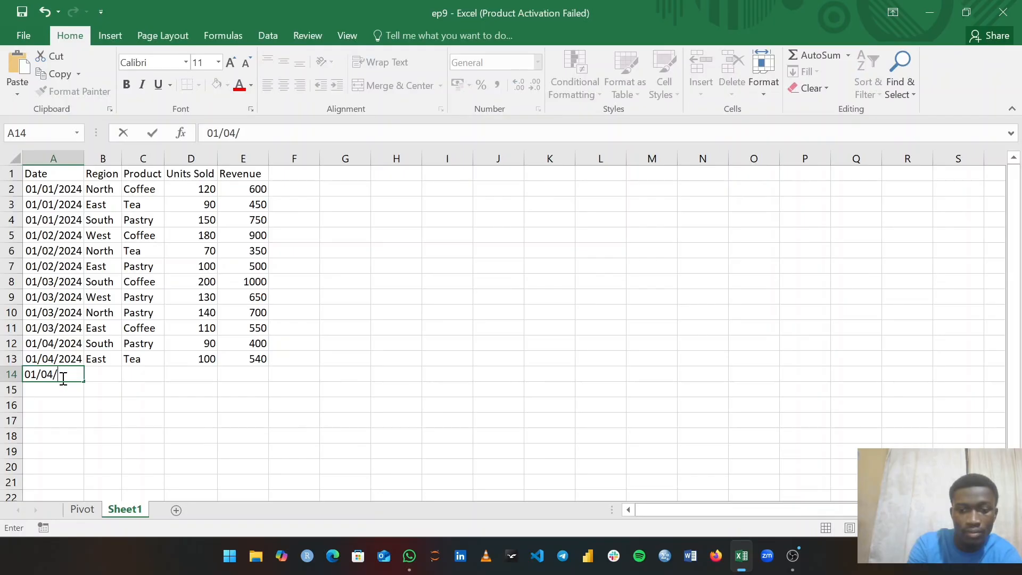
pyautogui.write('2024')
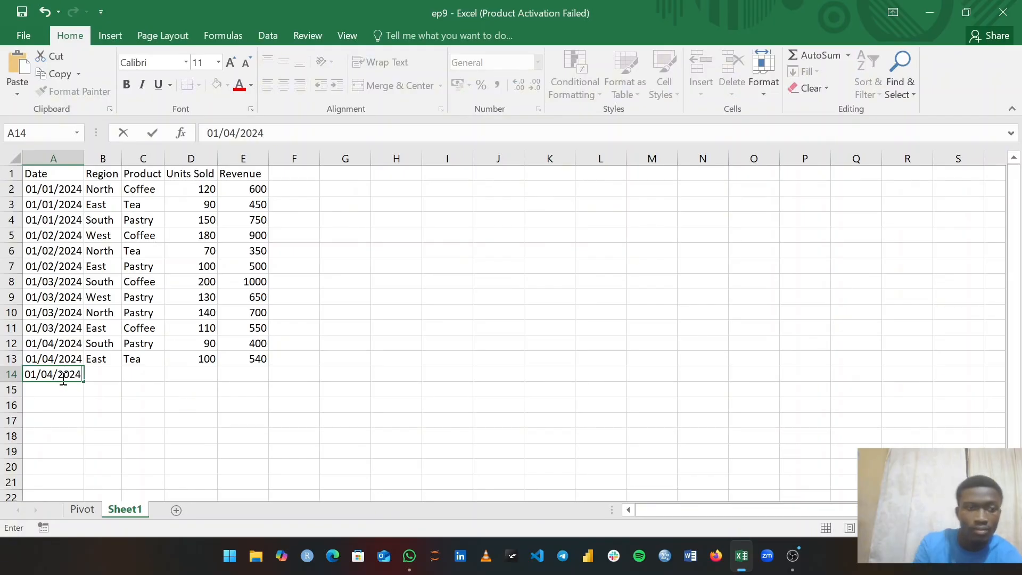
pyautogui.click(103, 372)
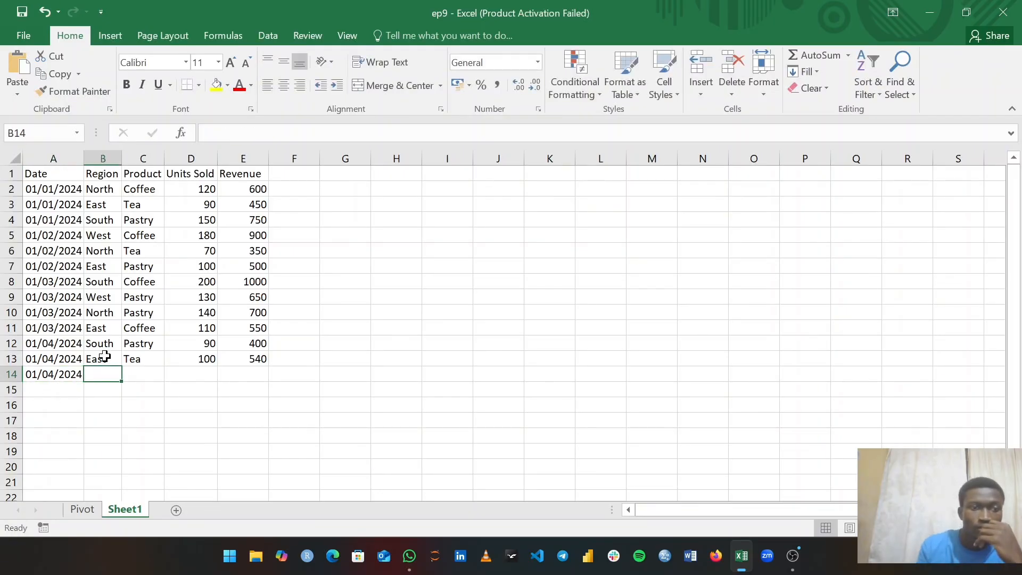
pyautogui.write('west')
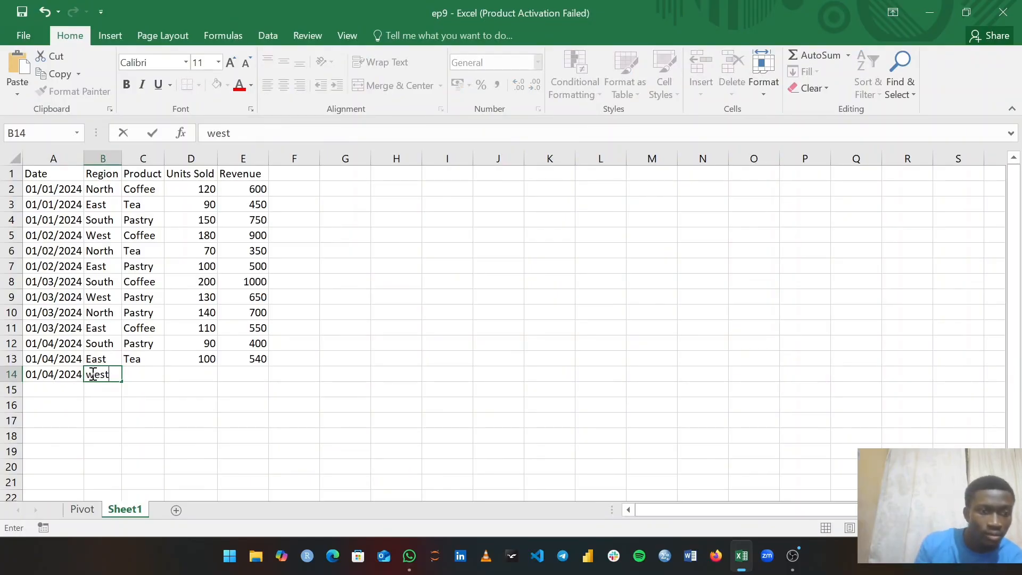
pyautogui.doubleClick(93, 376)
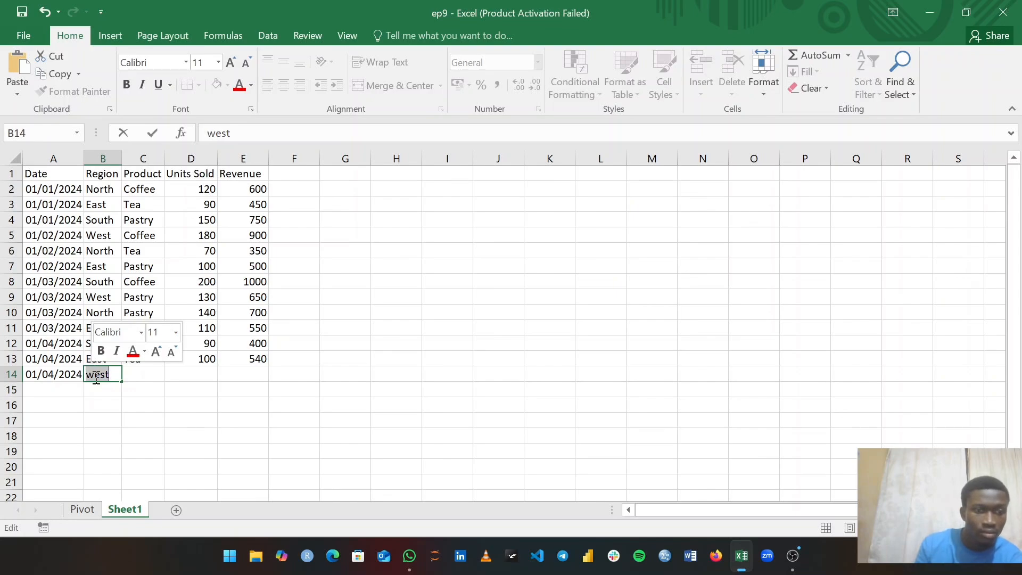
pyautogui.click(96, 375)
pyautogui.press('BackSpace')
pyautogui.write('W')
# - Complete row 14 with product Coffee, 120 units and 660 revenue
pyautogui.click(138, 373)
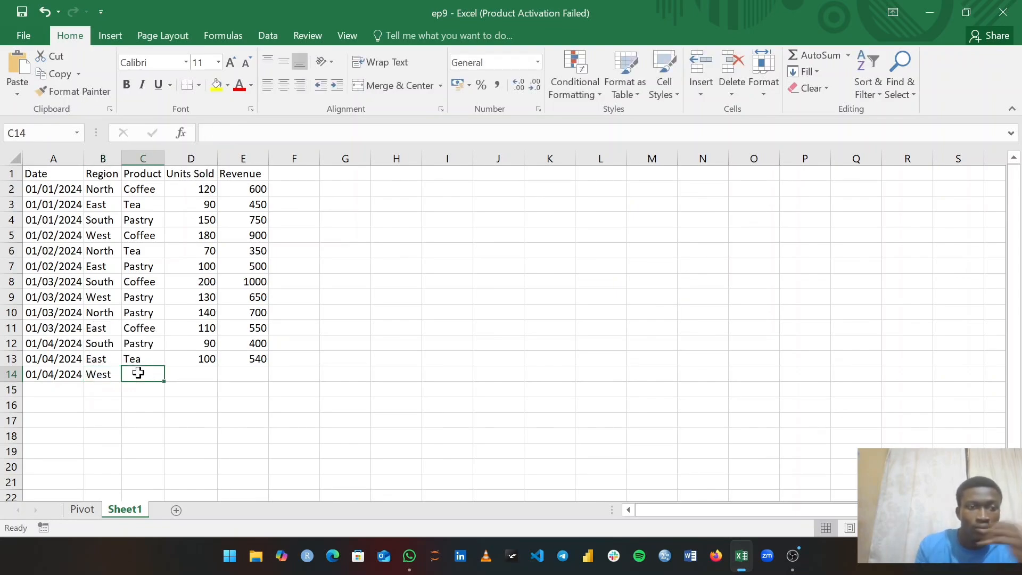
pyautogui.write('Coffee')
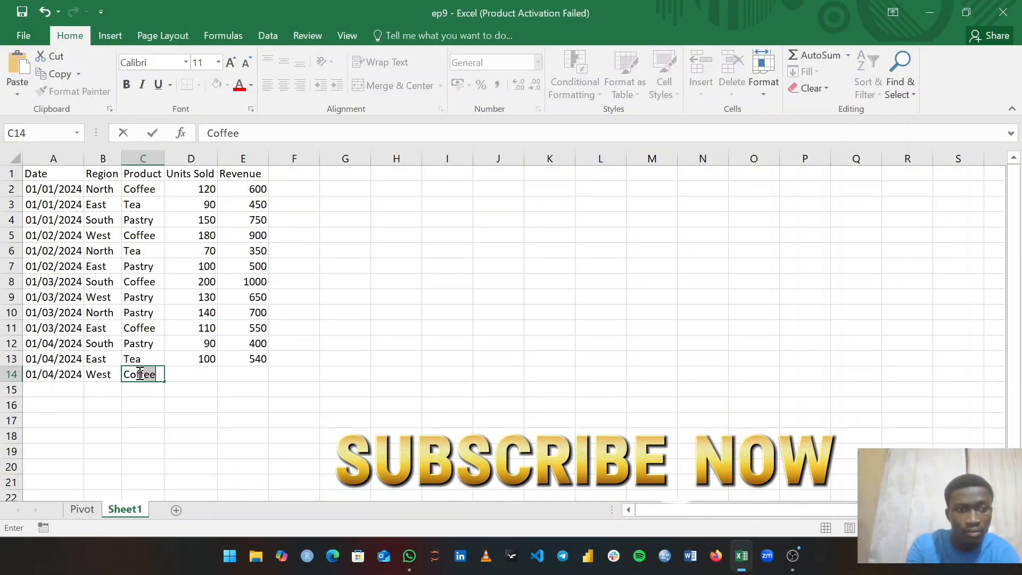
pyautogui.click(189, 374)
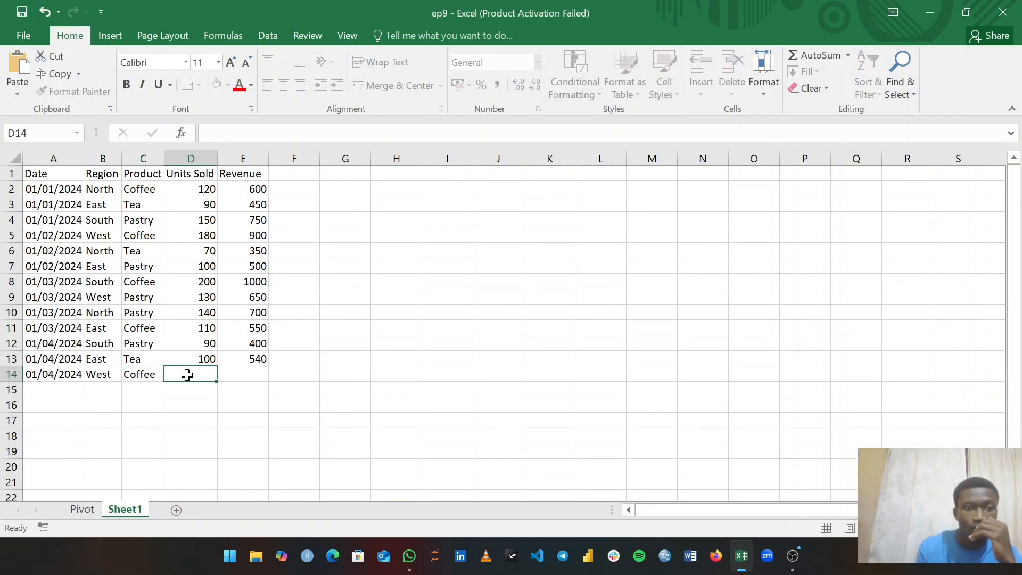
pyautogui.write('120')
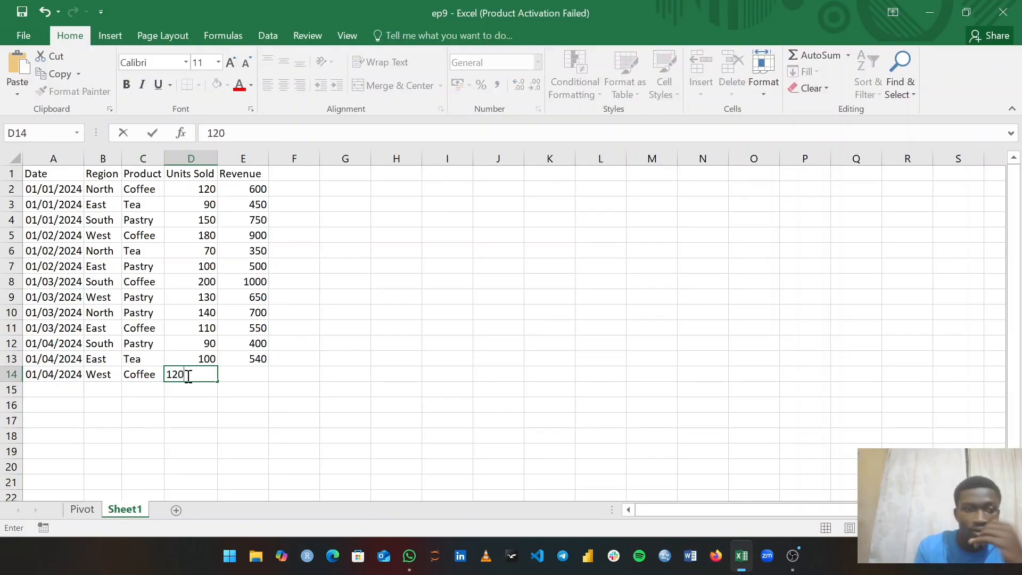
pyautogui.click(243, 372)
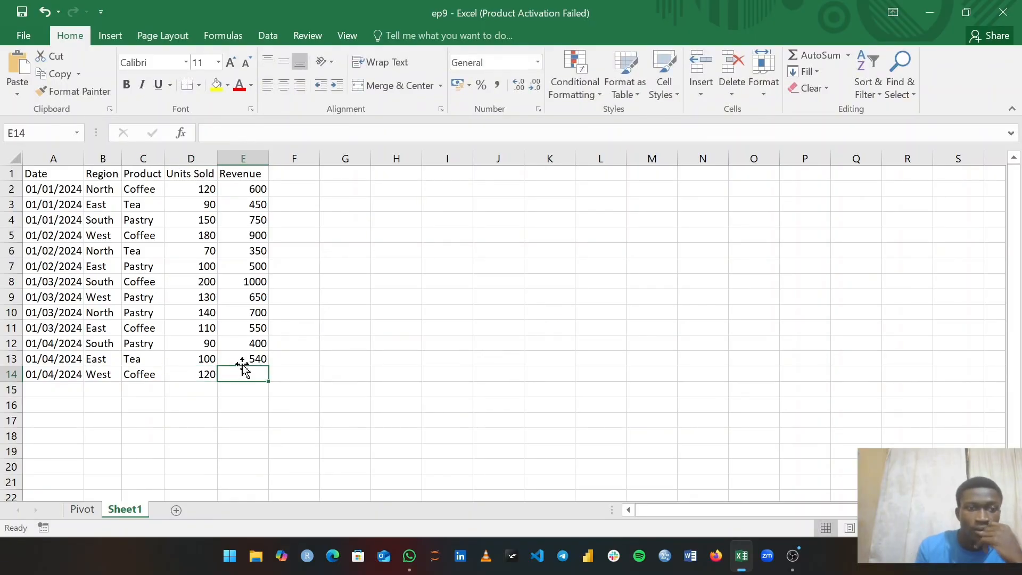
pyautogui.write('660')
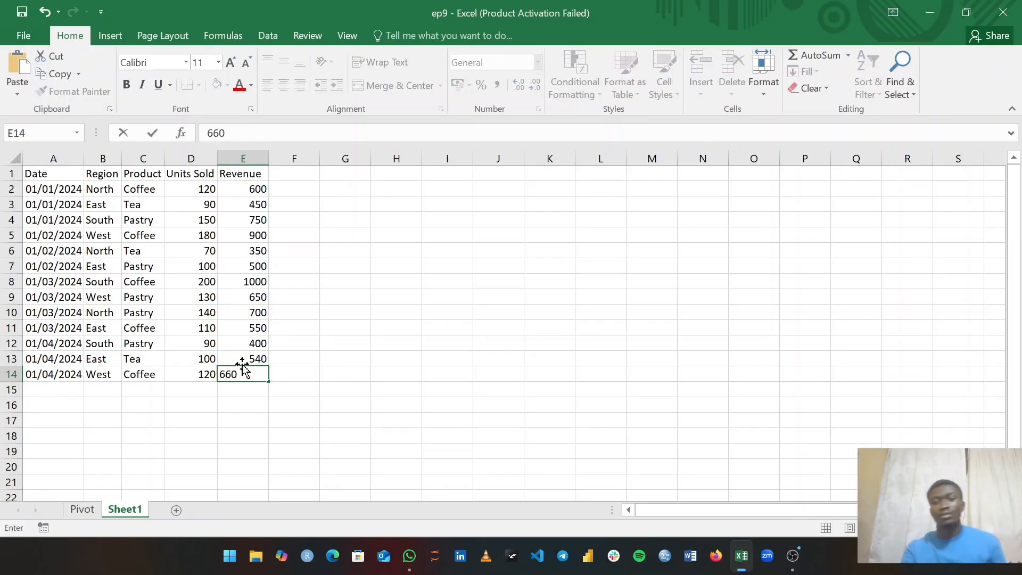
pyautogui.press('Return')
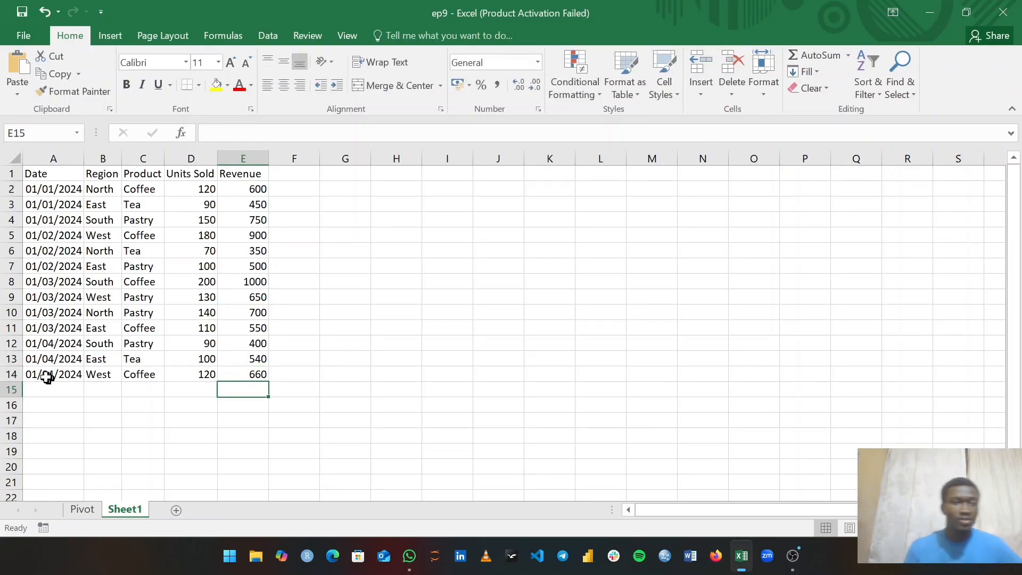
# - Select new rows 12–14, then bring up the Revenue pivot's Analyze tools on the Pivot sheet
pyautogui.moveTo(11, 343); pyautogui.dragTo(7, 373)
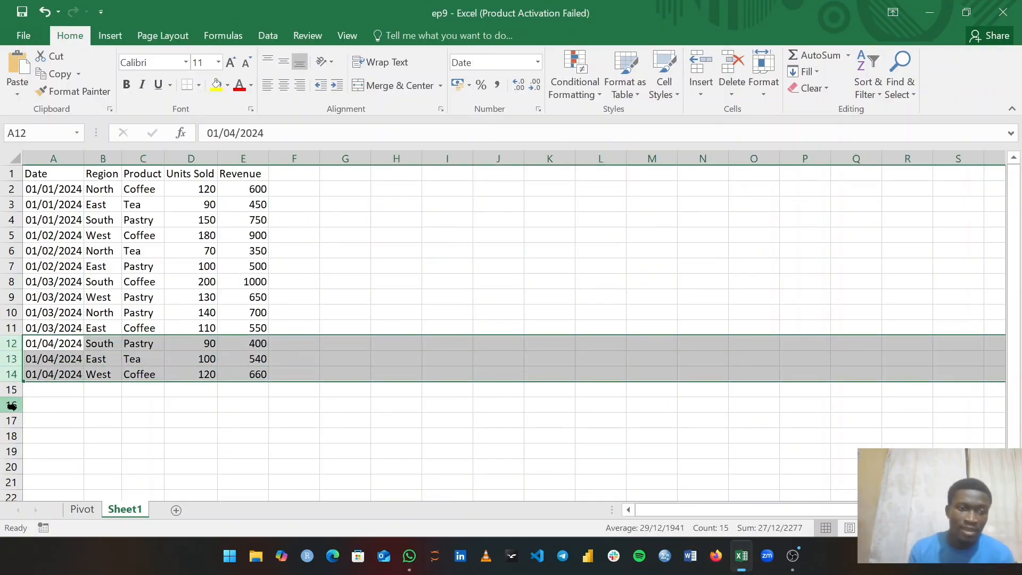
pyautogui.click(82, 508)
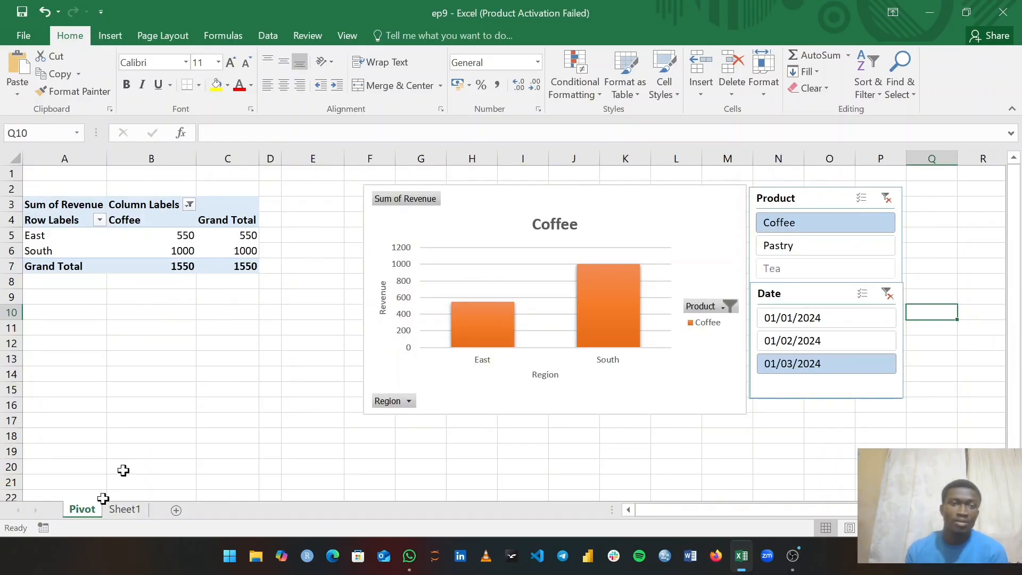
pyautogui.click(132, 239)
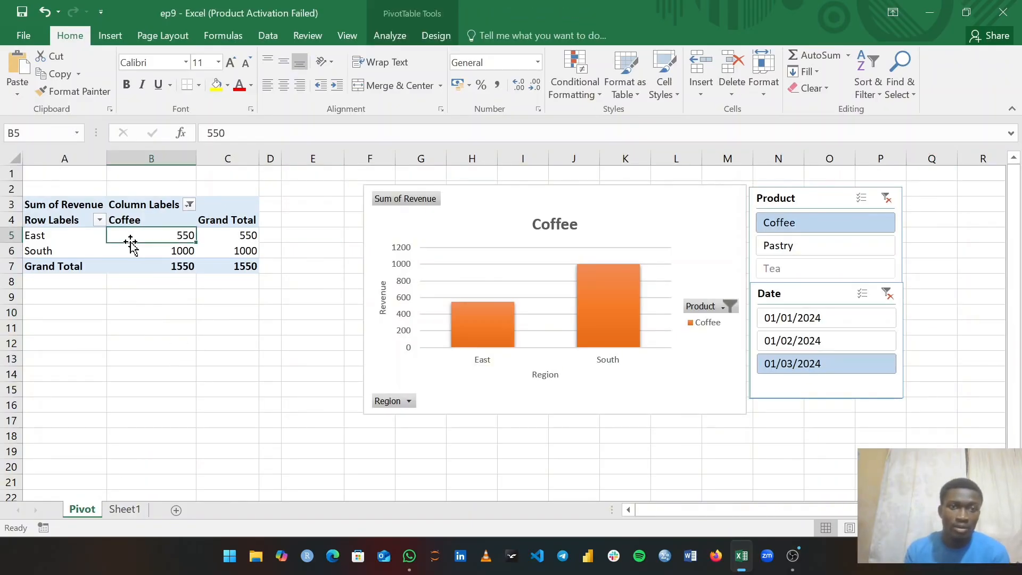
pyautogui.click(390, 37)
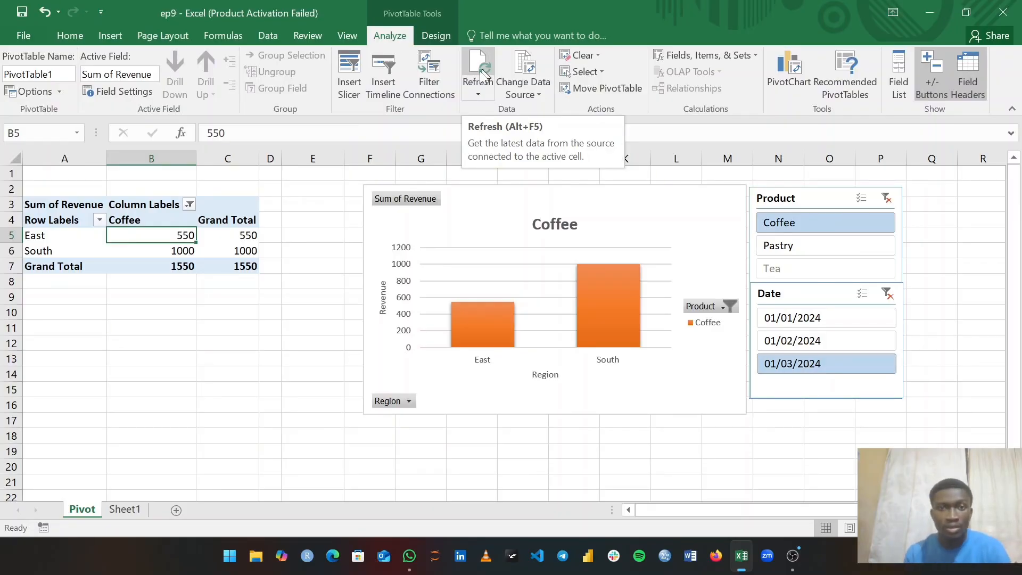
pyautogui.click(478, 94)
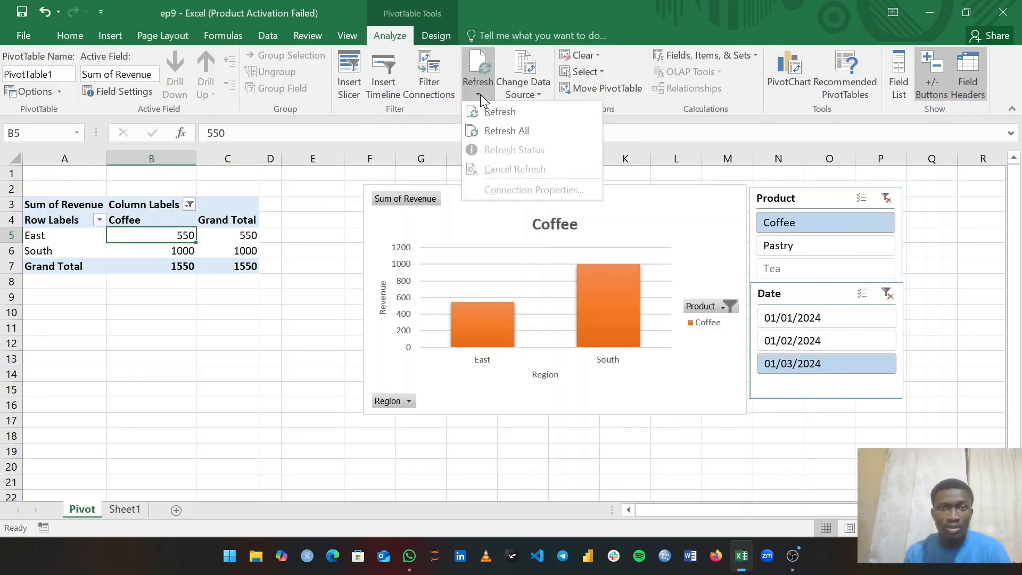
pyautogui.click(494, 130)
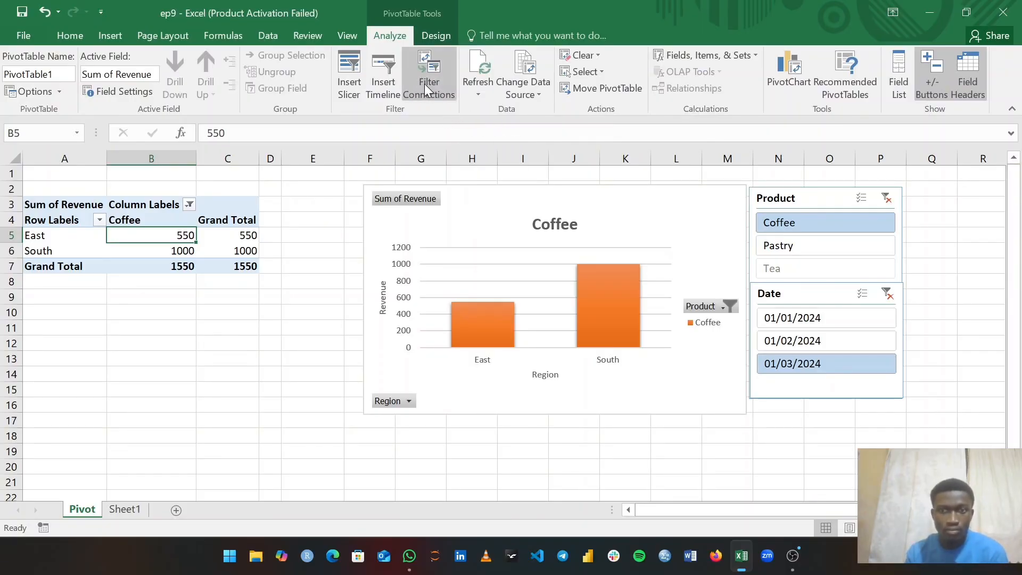
pyautogui.click(477, 92)
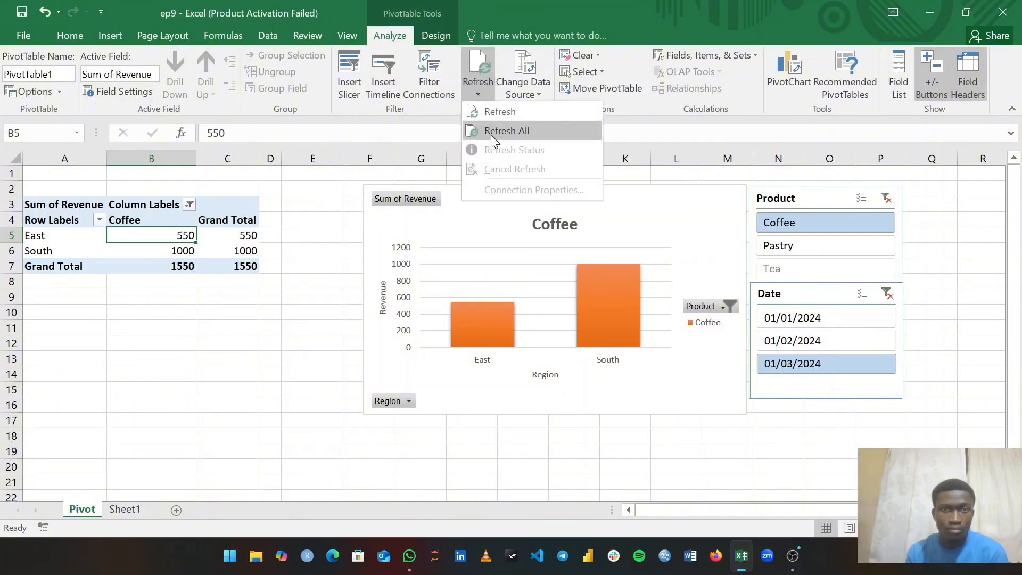
pyautogui.click(501, 111)
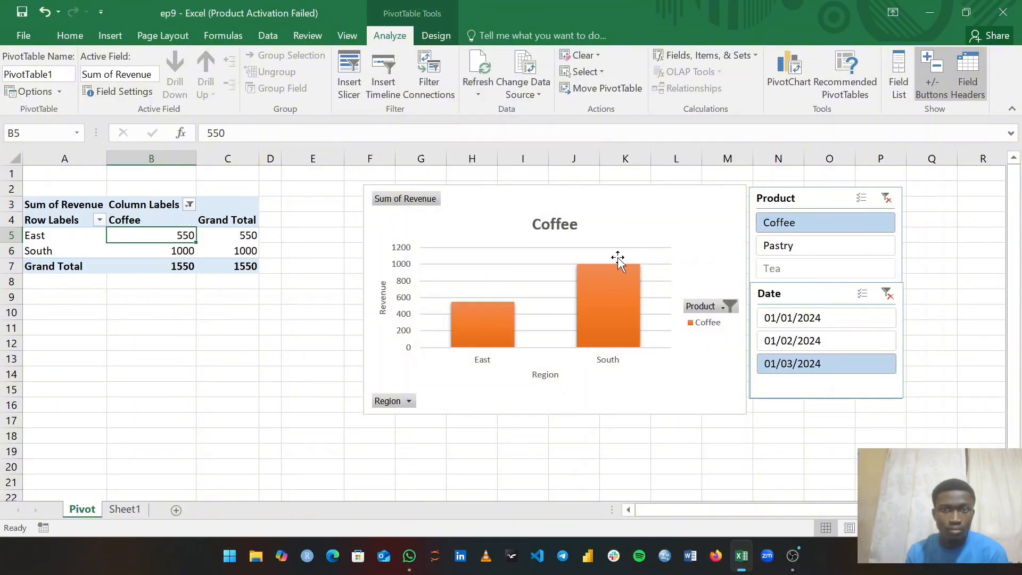
pyautogui.click(679, 386)
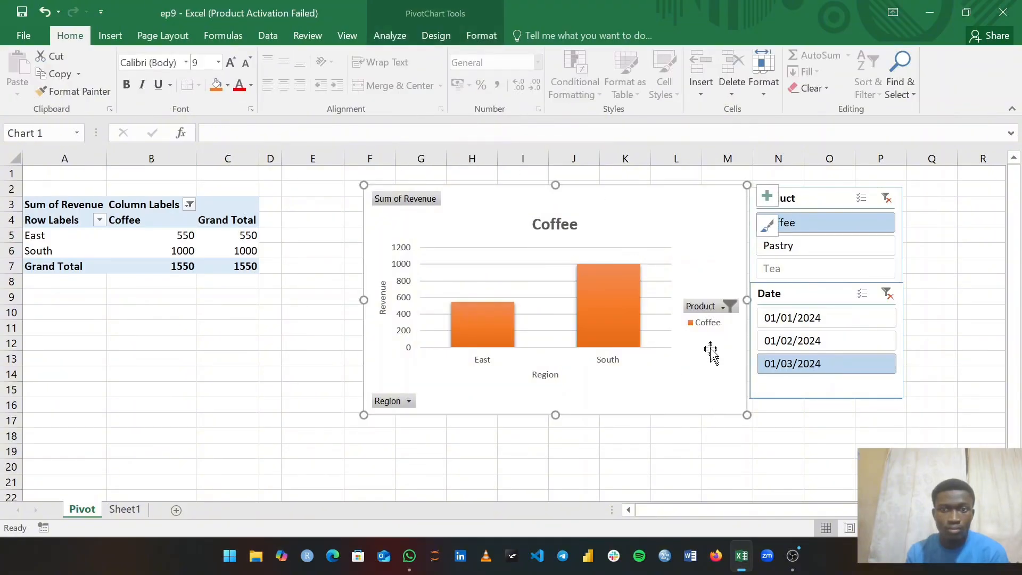
pyautogui.click(85, 239)
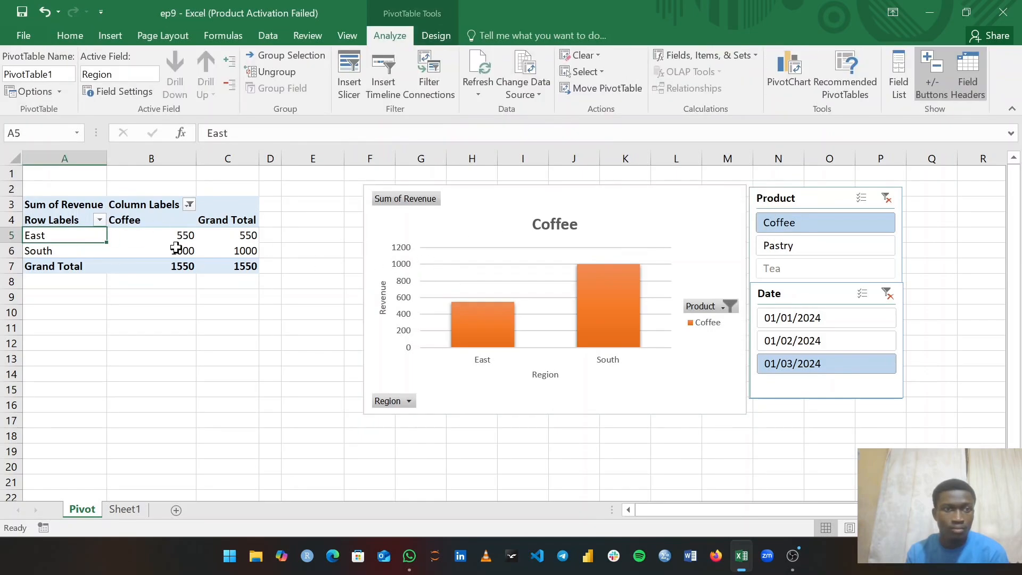
# - Refresh all pivot data and change the PivotTable source range to Sheet1!A1:E14
pyautogui.click(478, 96)
pyautogui.click(498, 130)
pyautogui.click(539, 104)
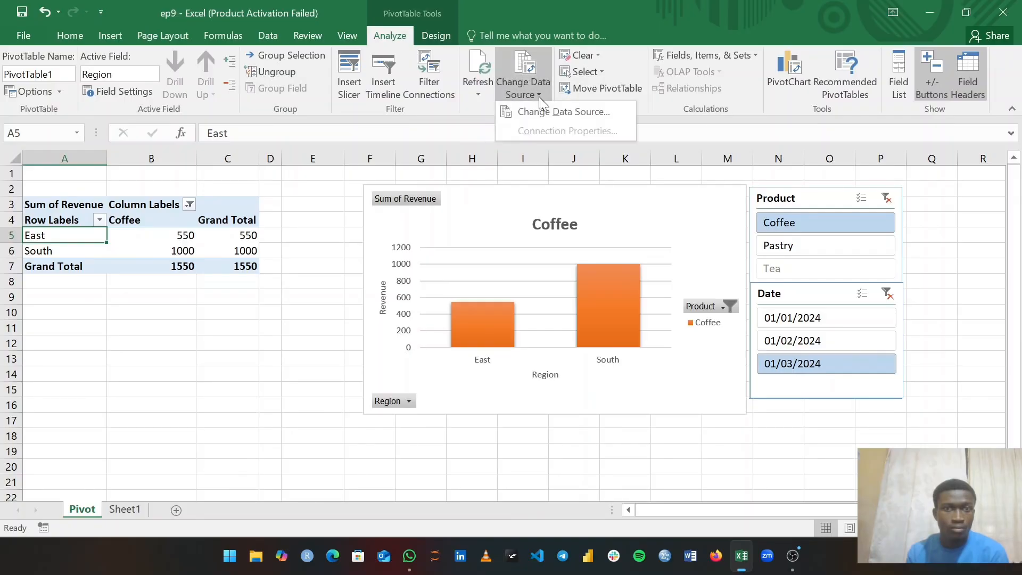
pyautogui.click(563, 111)
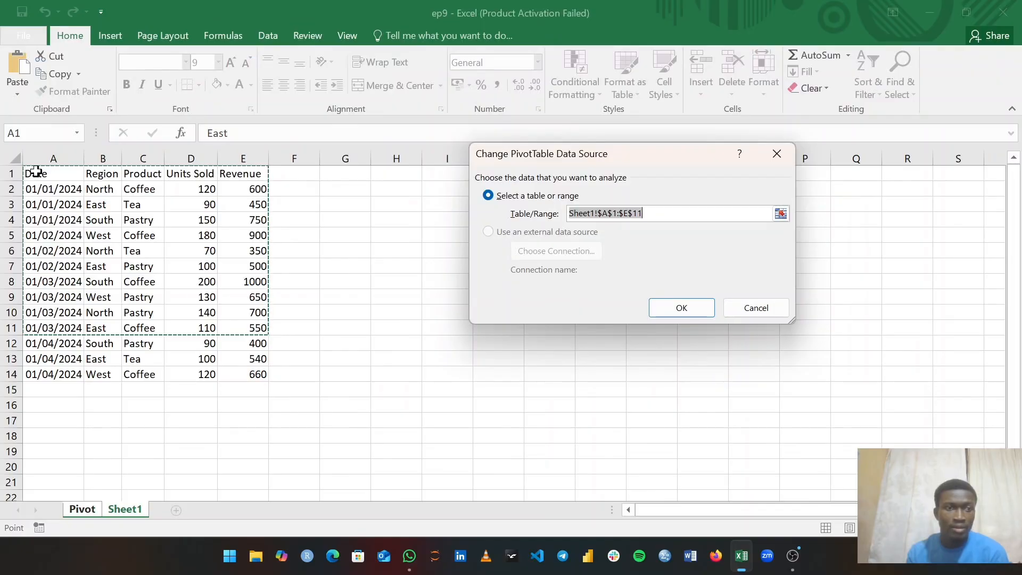
pyautogui.moveTo(36, 171); pyautogui.dragTo(249, 377)
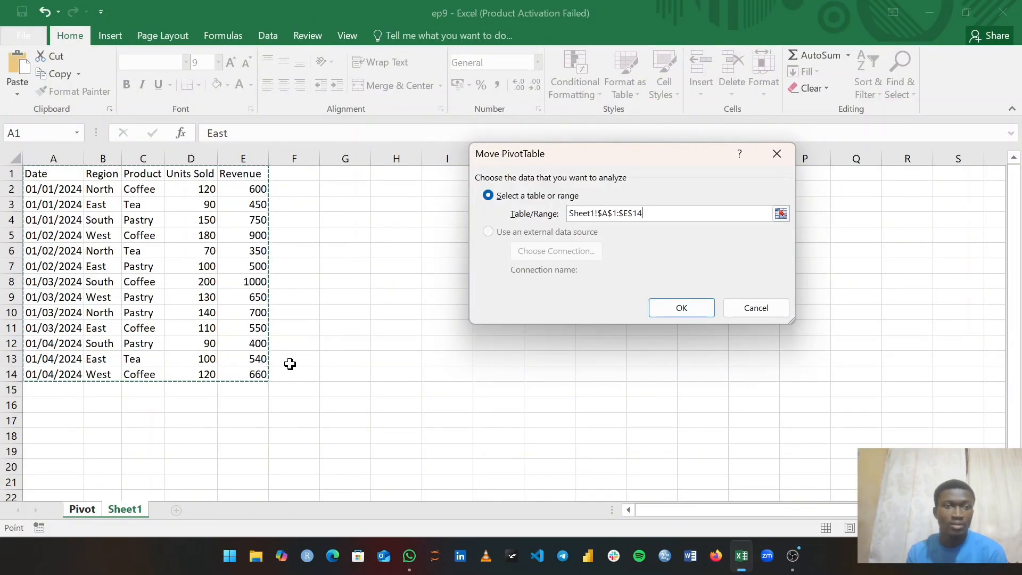
pyautogui.click(680, 308)
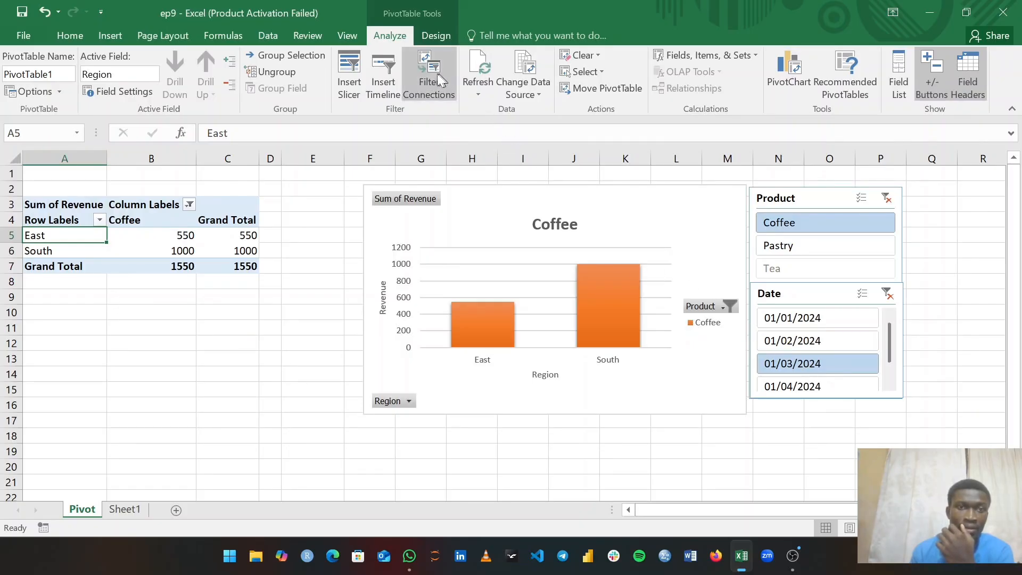
pyautogui.click(517, 82)
pyautogui.click(525, 104)
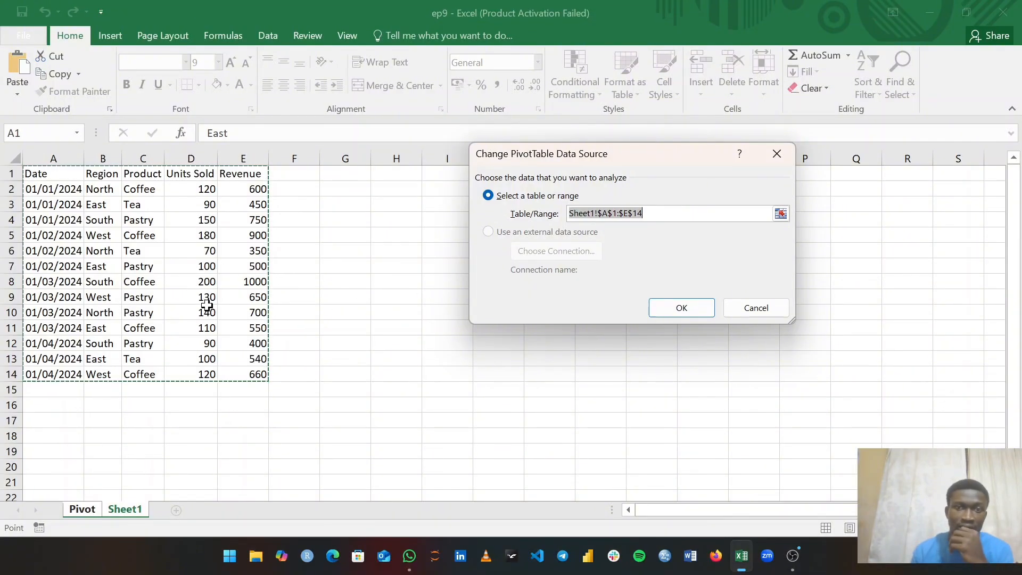
pyautogui.click(681, 311)
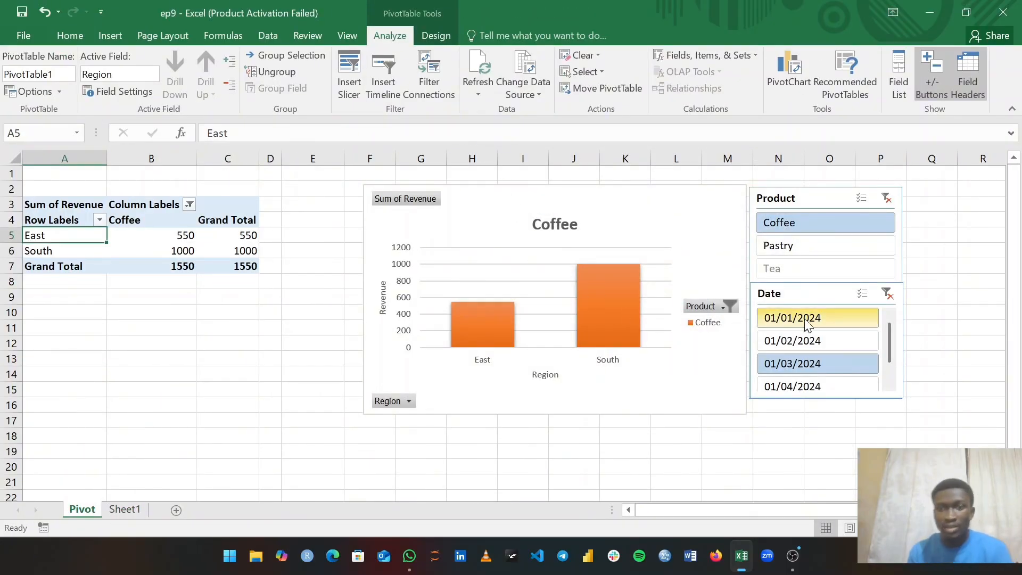
# - Filter to 01/04/2024 with Coffee, Pastry and Tea selected via Multi-Select (total 1600)
pyautogui.click(792, 387)
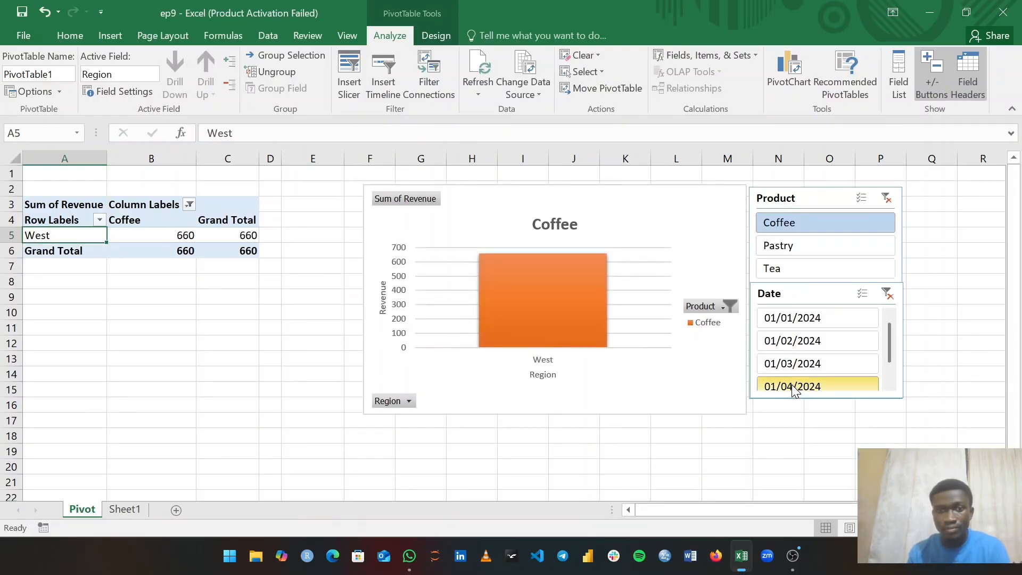
pyautogui.click(803, 246)
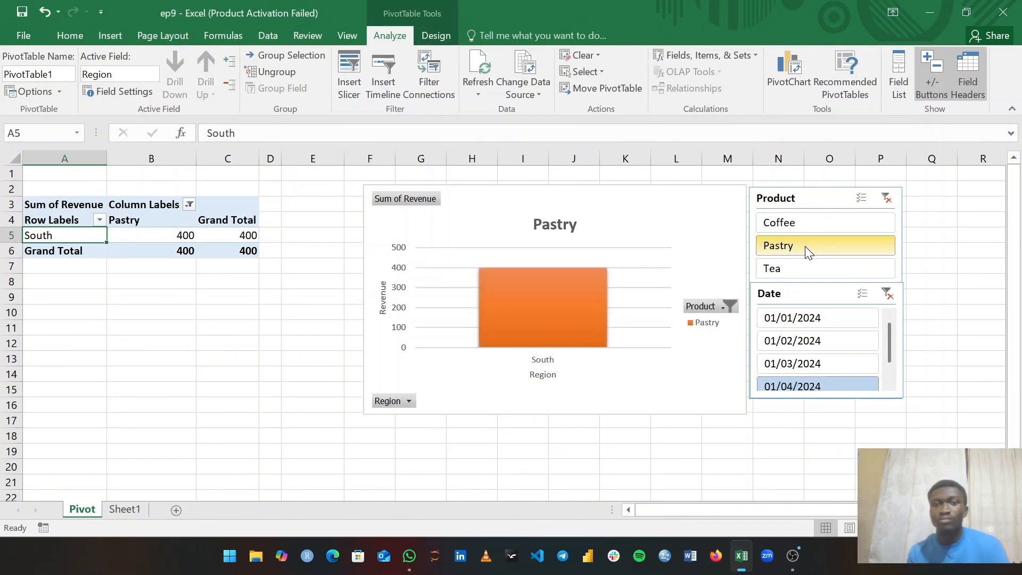
pyautogui.click(805, 268)
pyautogui.click(862, 198)
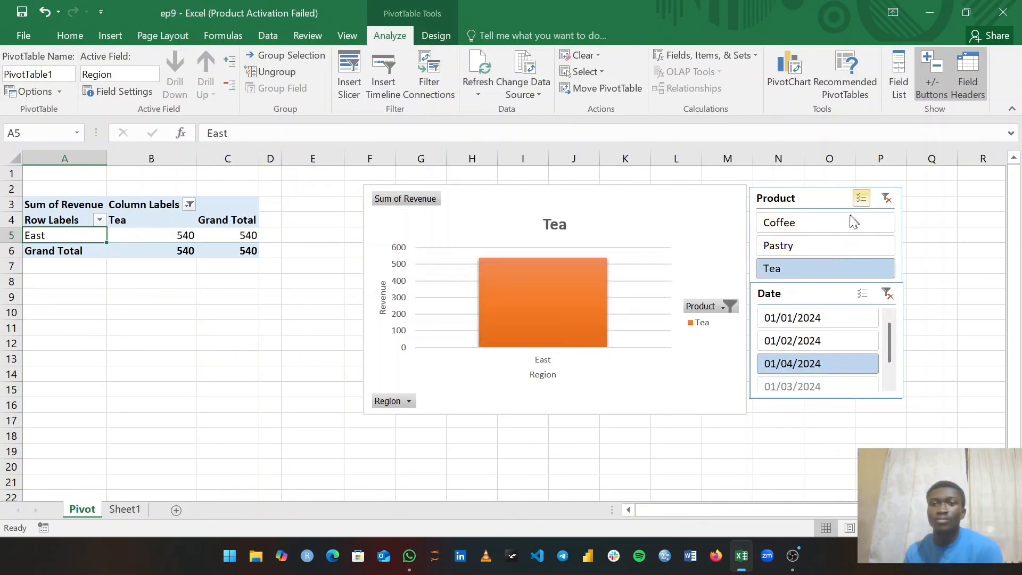
pyautogui.click(828, 226)
pyautogui.click(826, 244)
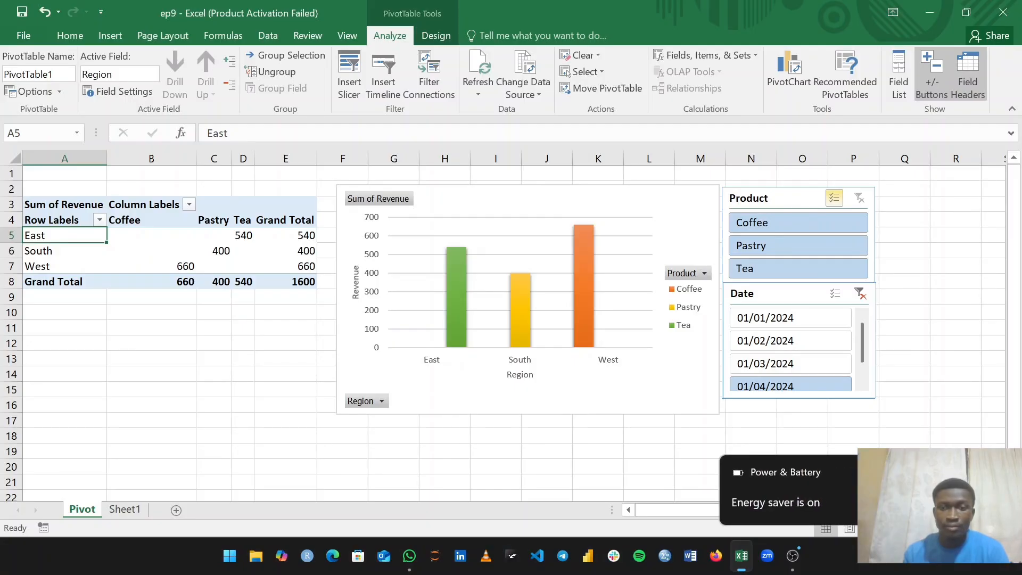
pyautogui.click(794, 557)
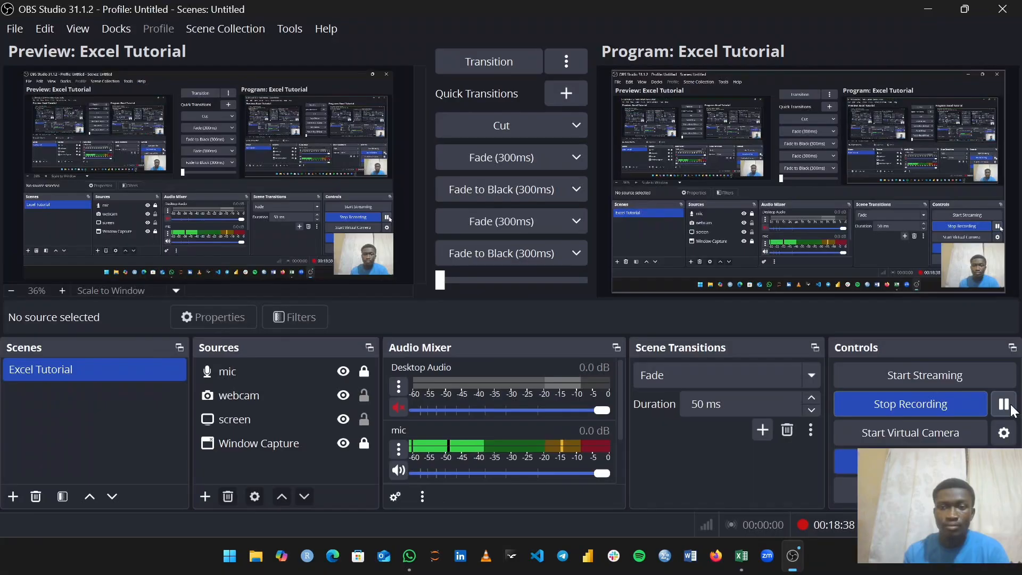
pyautogui.click(742, 557)
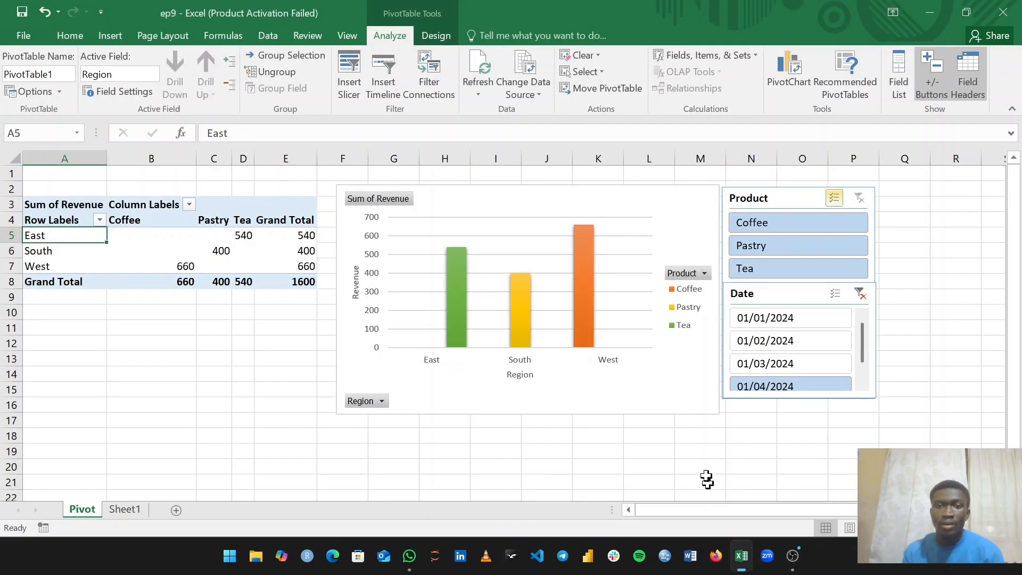